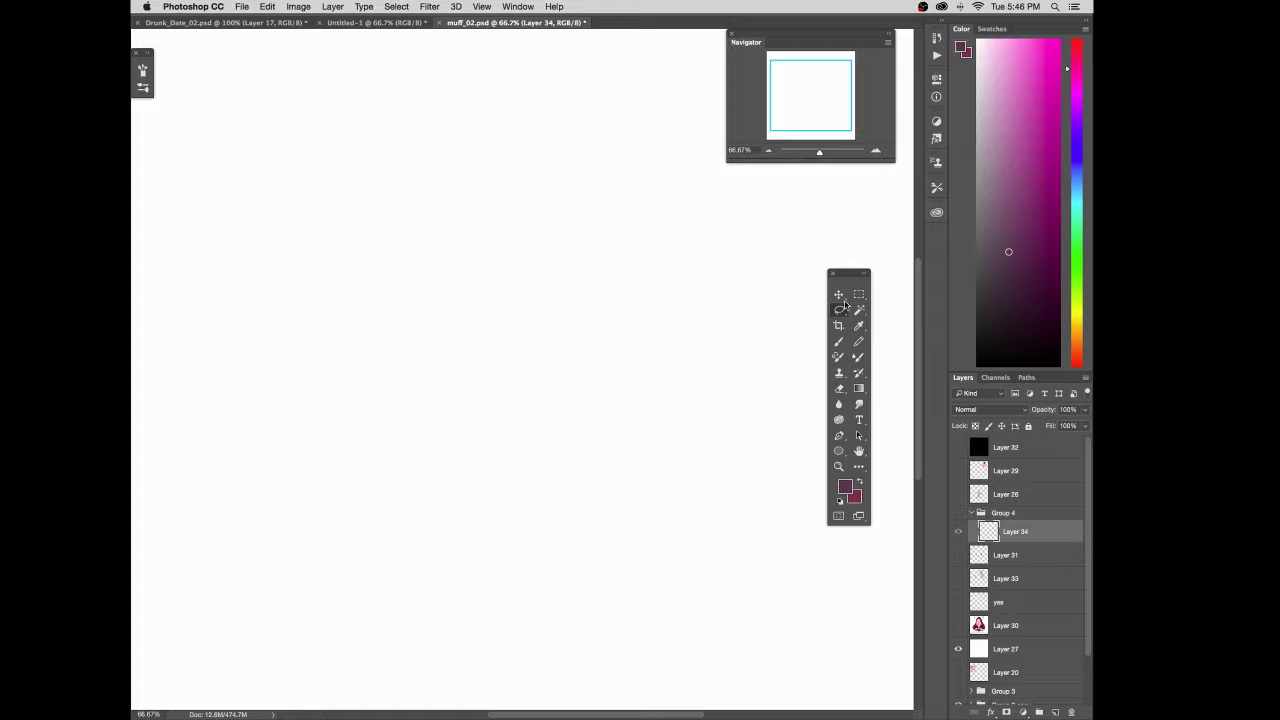
Step: Make Layer 34 in Group 4 visible with test strokes from a soft brush, and undo those strokes
{"action": "left_click", "coordinate": [839, 294]}
{"action": "left_click", "coordinate": [839, 341]}
{"action": "key", "text": "]"}
{"action": "mouse_move", "coordinate": [491, 333]}
{"action": "left_mouse_down"}
{"action": "mouse_move", "coordinate": [499, 453]}
{"action": "mouse_move", "coordinate": [731, 501]}
{"action": "left_mouse_up"}
{"action": "left_click", "coordinate": [957, 533]}
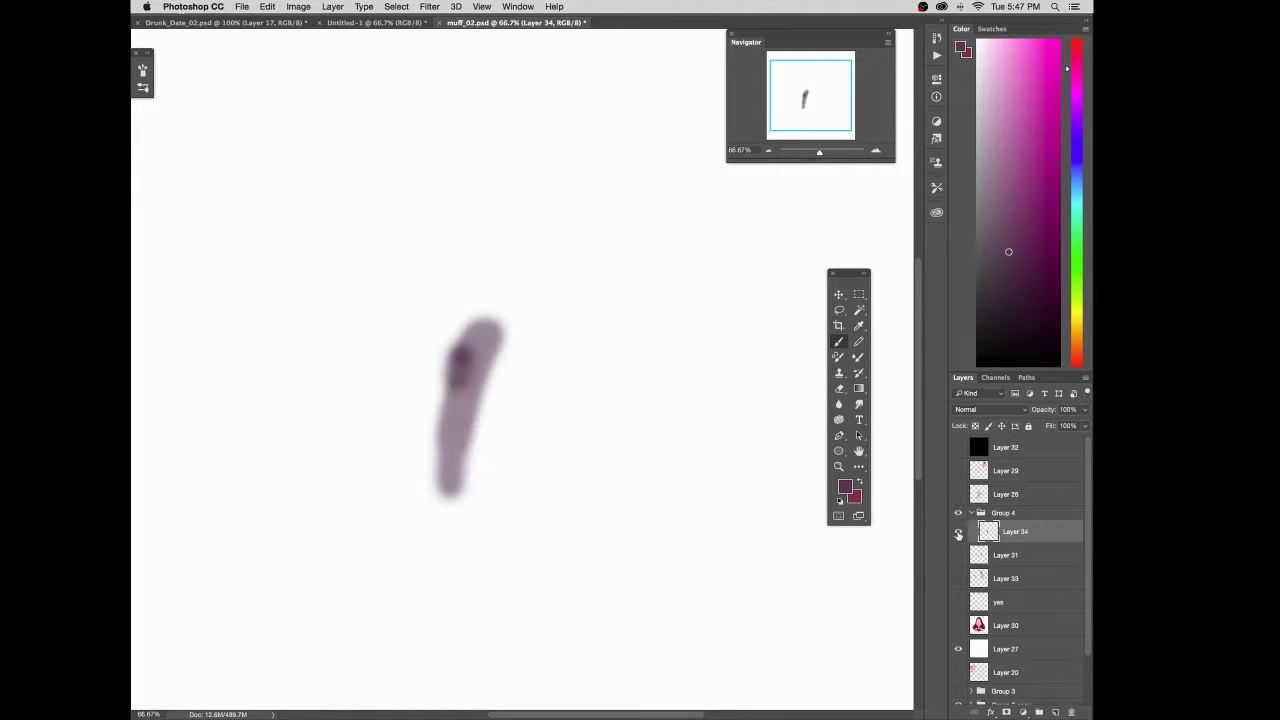
{"action": "key", "text": "super+z"}
{"action": "key", "text": "alt+super+z"}
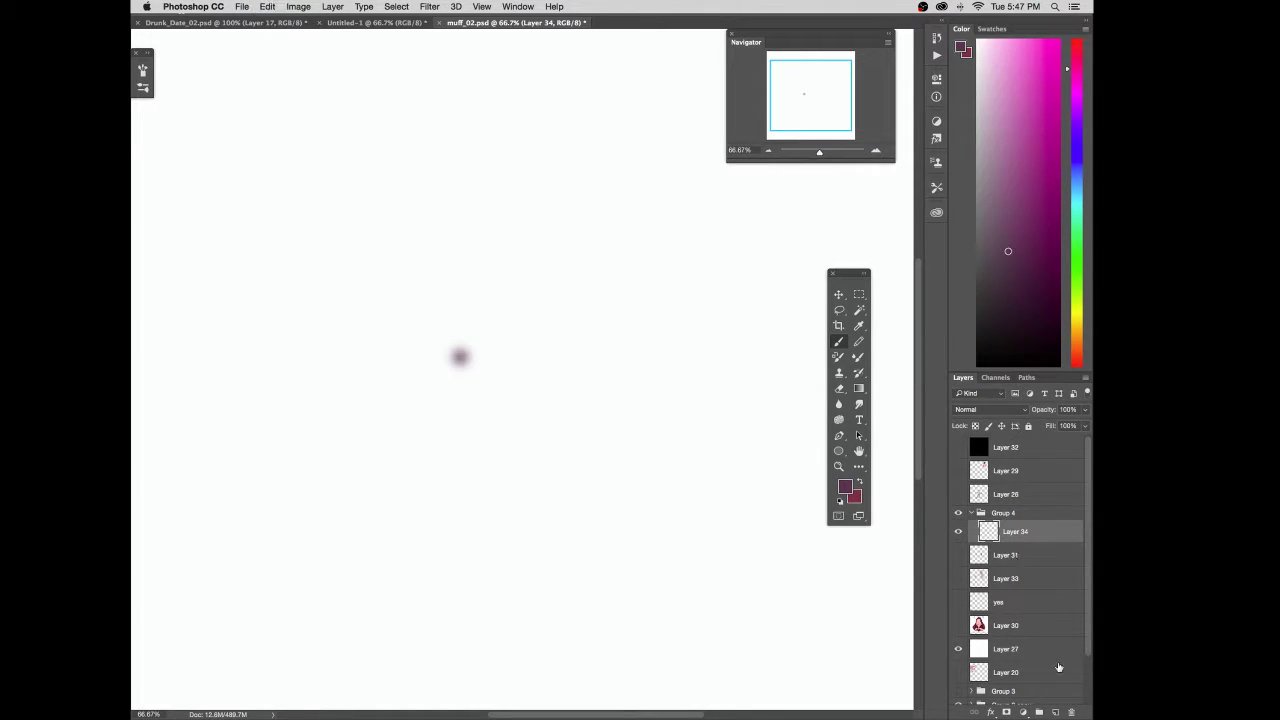
{"action": "key", "text": "alt+super+z"}
Step: Add a new layer above Layer 34 and try a thinner brush preset with one short stroke, erasing it again
{"action": "left_click", "coordinate": [1055, 712]}
{"action": "left_click", "coordinate": [143, 70]}
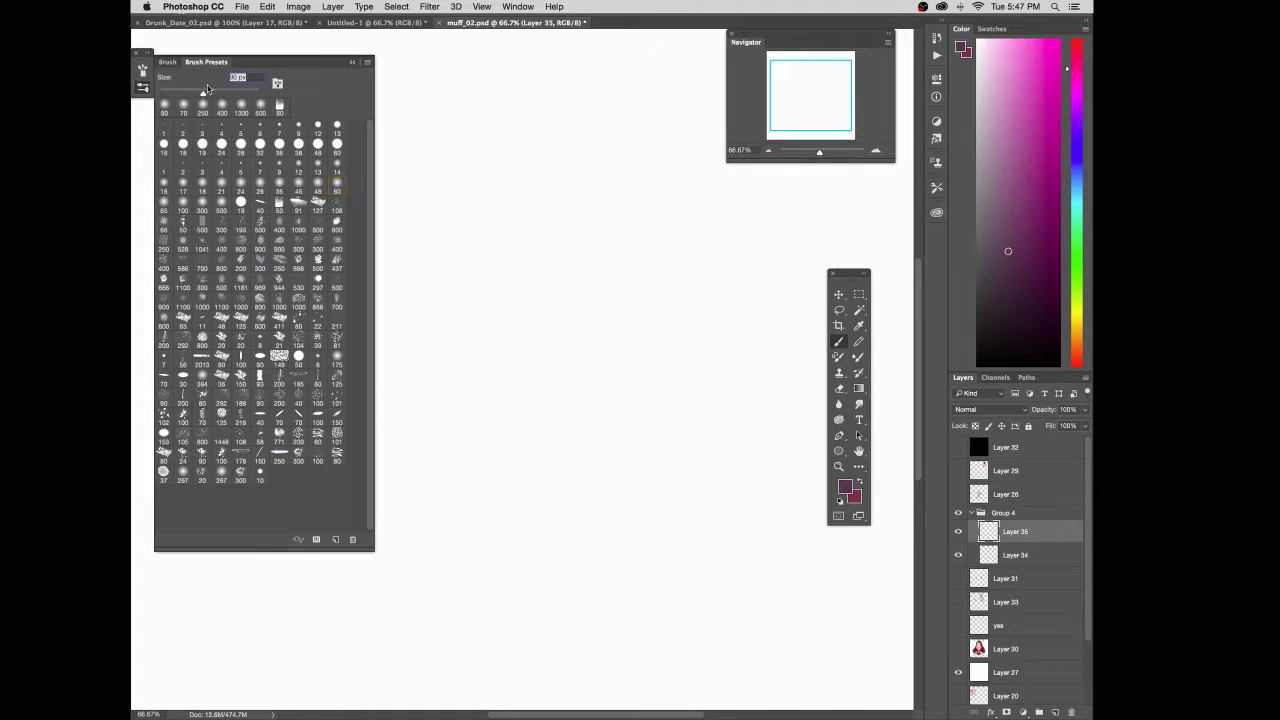
{"action": "left_click_drag", "start_coordinate": [515, 288], "coordinate": [494, 360]}
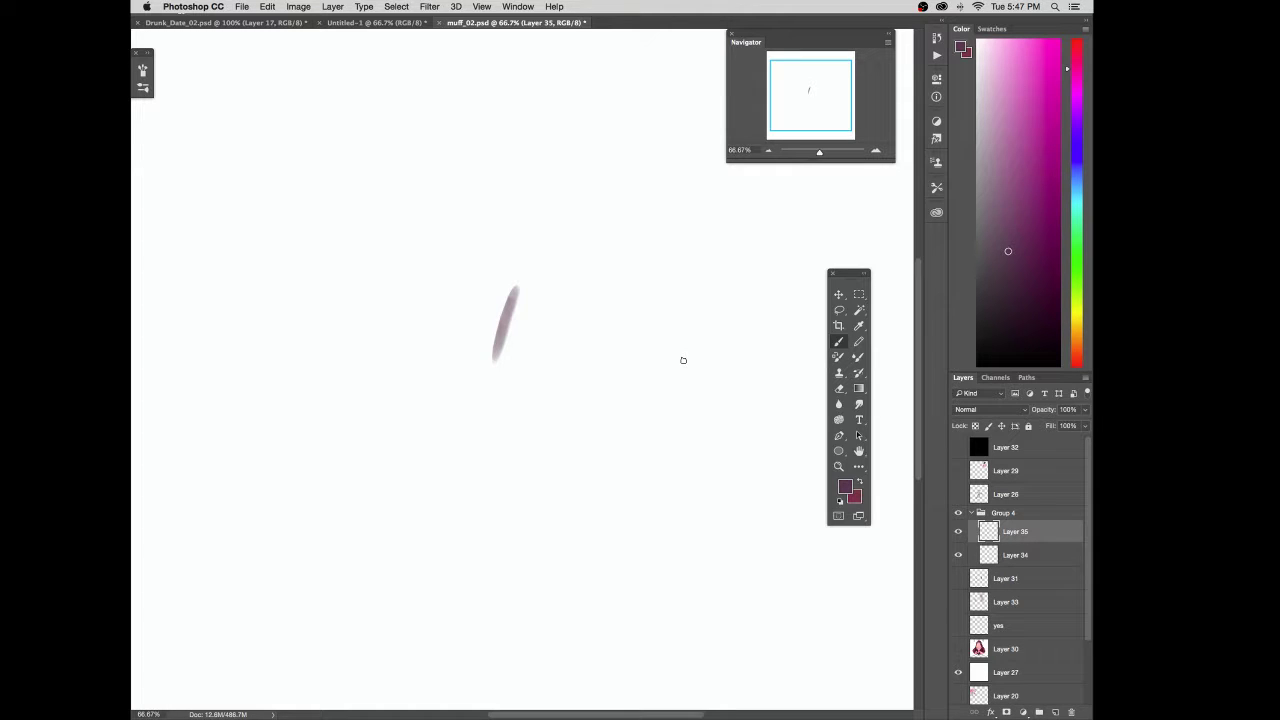
{"action": "key", "text": "e"}
{"action": "left_click_drag", "start_coordinate": [509, 294], "coordinate": [480, 400]}
Step: Sketch the angular jaw and chin in dark purple, with a curved left jawline and a rising right face edge
{"action": "left_click_drag", "start_coordinate": [470, 352], "coordinate": [558, 411]}
{"action": "mouse_move", "coordinate": [456, 334]}
{"action": "left_mouse_down"}
{"action": "mouse_move", "coordinate": [537, 404]}
{"action": "mouse_move", "coordinate": [473, 360]}
{"action": "mouse_move", "coordinate": [564, 402]}
{"action": "mouse_move", "coordinate": [540, 403]}
{"action": "mouse_move", "coordinate": [606, 379]}
{"action": "mouse_move", "coordinate": [545, 407]}
{"action": "mouse_move", "coordinate": [671, 344]}
{"action": "mouse_move", "coordinate": [698, 206]}
{"action": "left_mouse_up"}
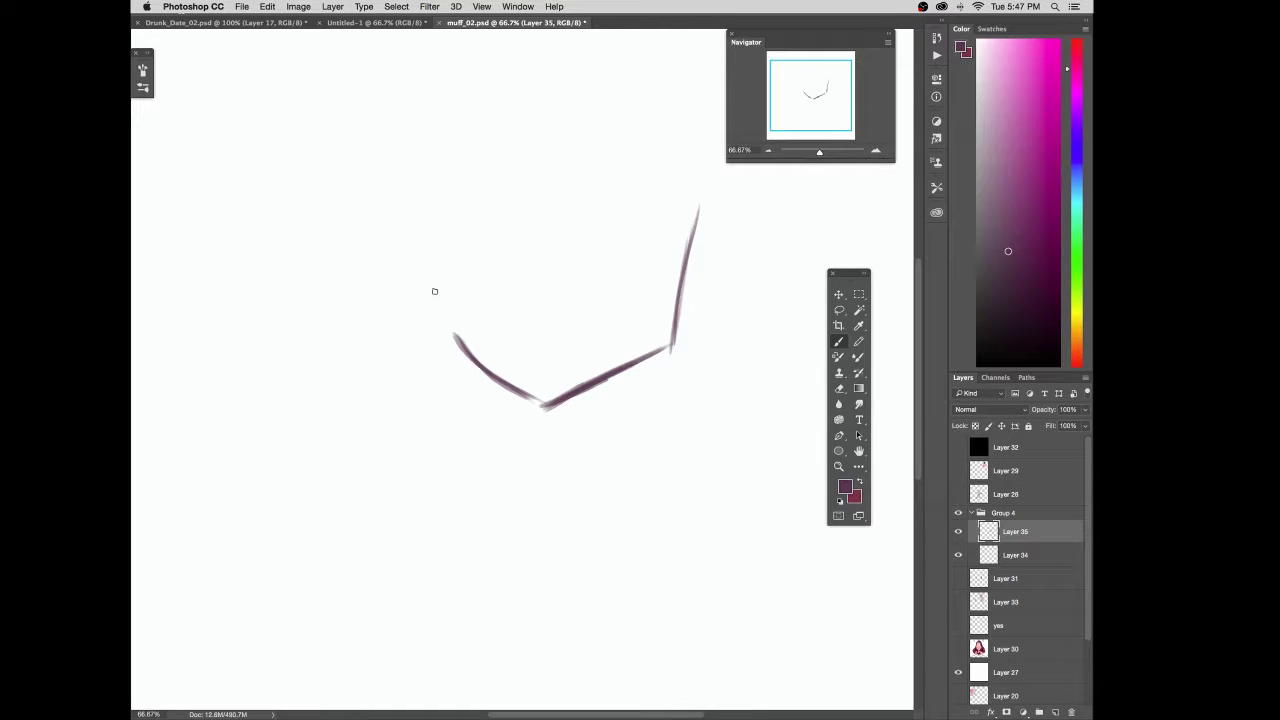
{"action": "left_click_drag", "start_coordinate": [436, 298], "coordinate": [499, 387]}
{"action": "left_click_drag", "start_coordinate": [419, 268], "coordinate": [504, 391]}
{"action": "left_click_drag", "start_coordinate": [425, 295], "coordinate": [504, 386]}
Step: Draw a light curved centre guide line up from the chin and restate the right edge of the face
{"action": "mouse_move", "coordinate": [682, 366]}
{"action": "left_mouse_down"}
{"action": "mouse_move", "coordinate": [683, 462]}
{"action": "mouse_move", "coordinate": [642, 403]}
{"action": "left_mouse_up"}
{"action": "mouse_move", "coordinate": [602, 230]}
{"action": "left_mouse_down"}
{"action": "mouse_move", "coordinate": [545, 496]}
{"action": "mouse_move", "coordinate": [578, 387]}
{"action": "left_mouse_up"}
{"action": "left_click_drag", "start_coordinate": [695, 300], "coordinate": [672, 444]}
{"action": "left_click_drag", "start_coordinate": [707, 271], "coordinate": [682, 388]}
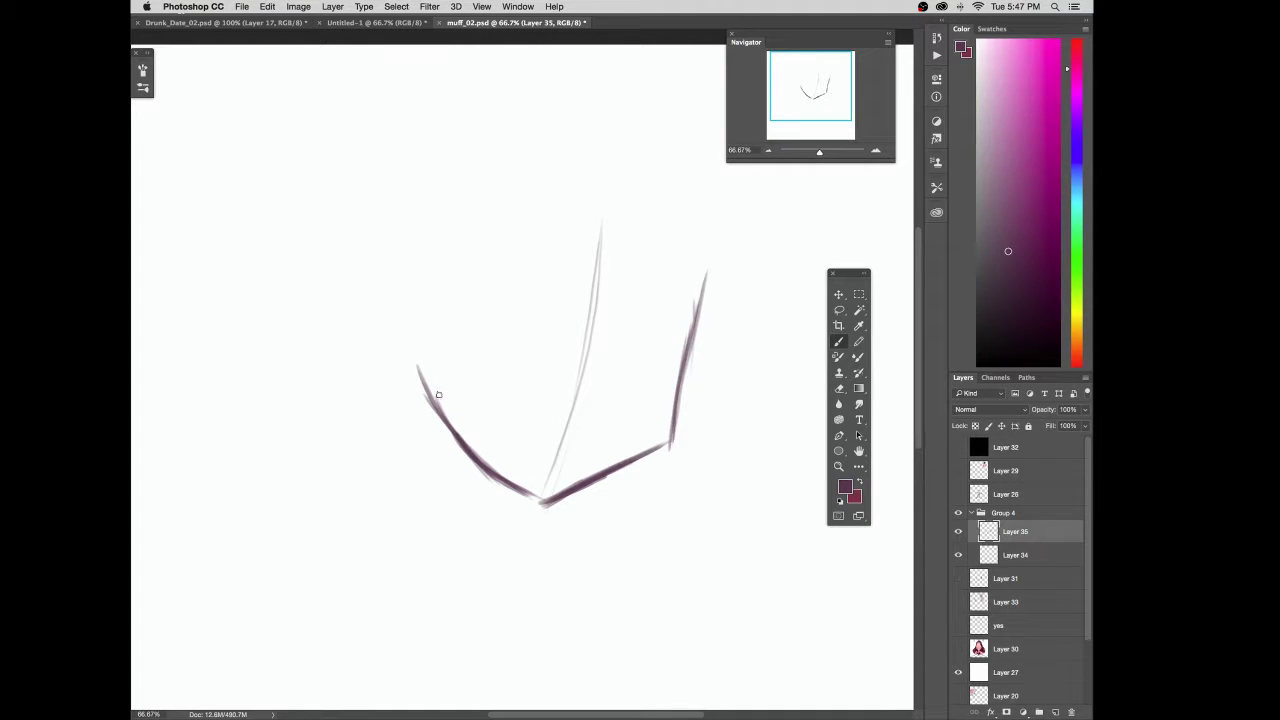
Step: Sketch the ear above the left end of the jawline, with its outer rim and inner folds
{"action": "mouse_move", "coordinate": [427, 295]}
{"action": "left_mouse_down"}
{"action": "mouse_move", "coordinate": [376, 235]}
{"action": "mouse_move", "coordinate": [423, 386]}
{"action": "left_mouse_up"}
{"action": "left_click_drag", "start_coordinate": [406, 245], "coordinate": [418, 386]}
{"action": "mouse_move", "coordinate": [429, 310]}
{"action": "left_mouse_down"}
{"action": "mouse_move", "coordinate": [414, 284]}
{"action": "mouse_move", "coordinate": [365, 318]}
{"action": "mouse_move", "coordinate": [413, 315]}
{"action": "mouse_move", "coordinate": [417, 340]}
{"action": "mouse_move", "coordinate": [384, 276]}
{"action": "mouse_move", "coordinate": [384, 329]}
{"action": "mouse_move", "coordinate": [376, 304]}
{"action": "mouse_move", "coordinate": [409, 330]}
{"action": "mouse_move", "coordinate": [387, 295]}
{"action": "left_mouse_up"}
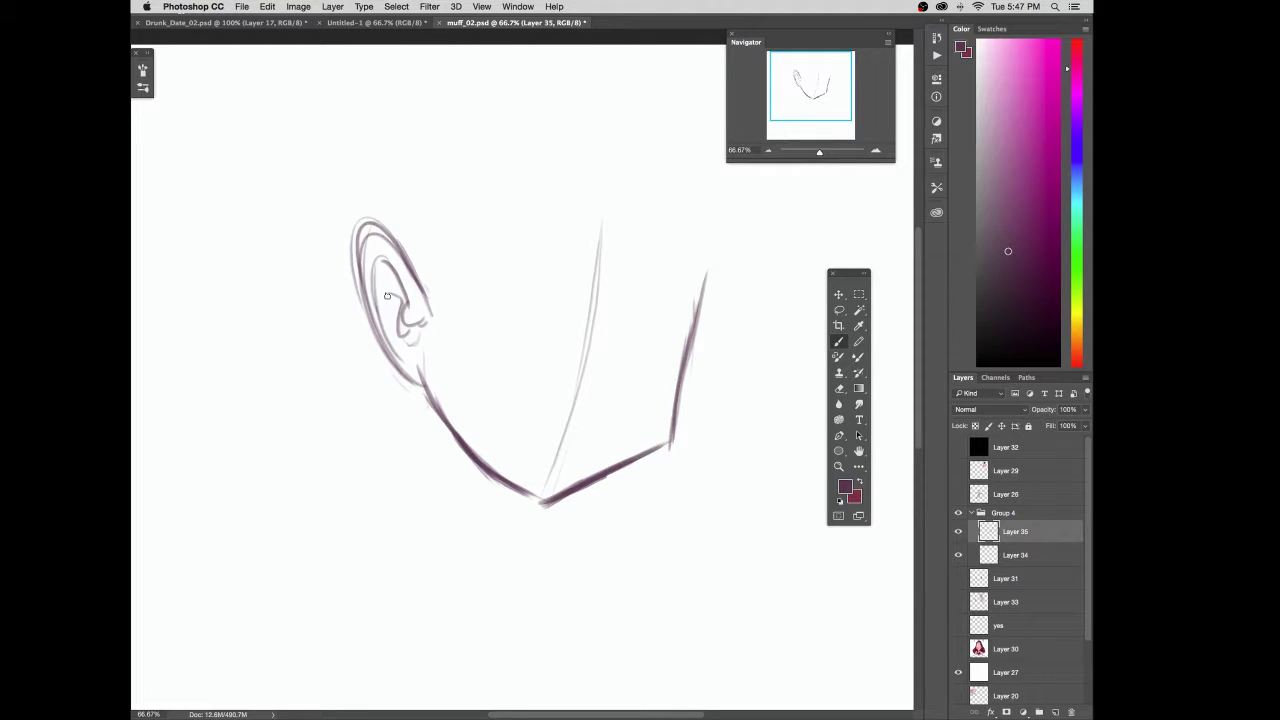
Step: Redraw the right edge of the face taller and darker, and restate the jawline slightly higher toward the chin
{"action": "mouse_move", "coordinate": [704, 272]}
{"action": "left_mouse_down"}
{"action": "mouse_move", "coordinate": [678, 428]}
{"action": "mouse_move", "coordinate": [660, 442]}
{"action": "left_mouse_up"}
{"action": "scroll", "coordinate": [541, 393], "scroll_direction": "down", "scroll_amount": 3}
{"action": "key", "text": "super+Tab"}
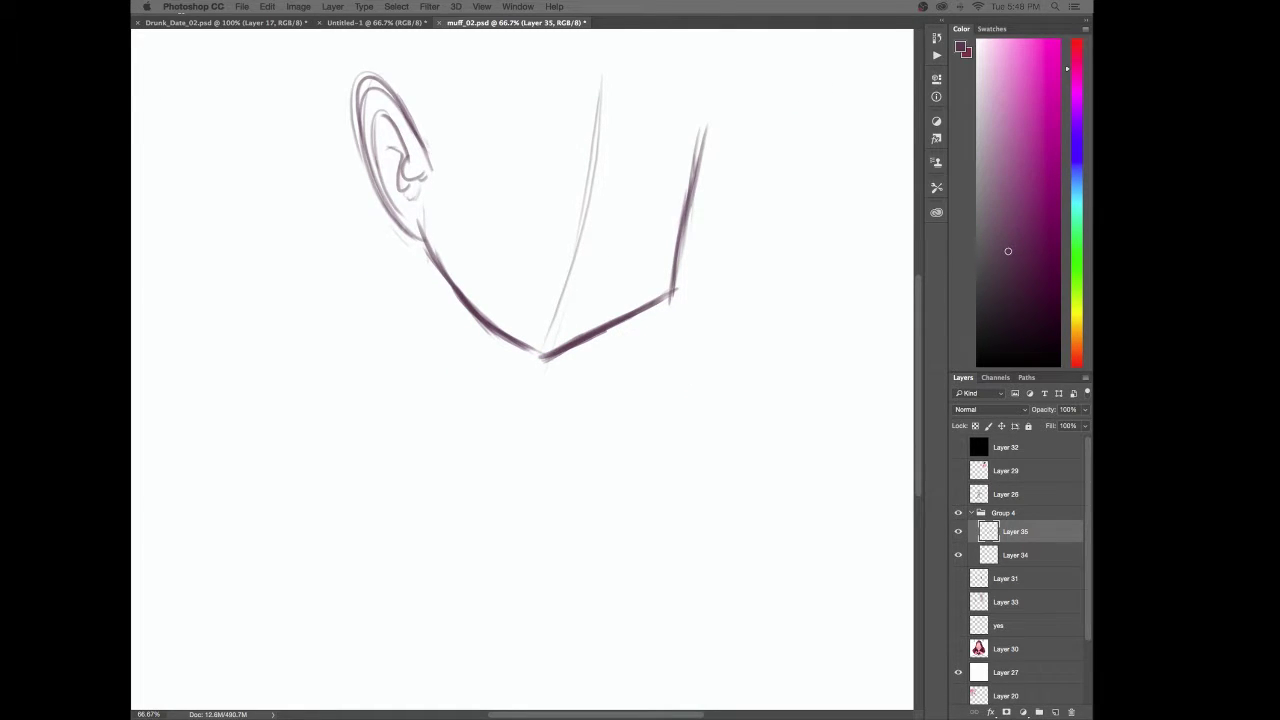
{"action": "left_click", "coordinate": [664, 341]}
{"action": "left_click_drag", "start_coordinate": [668, 323], "coordinate": [670, 513]}
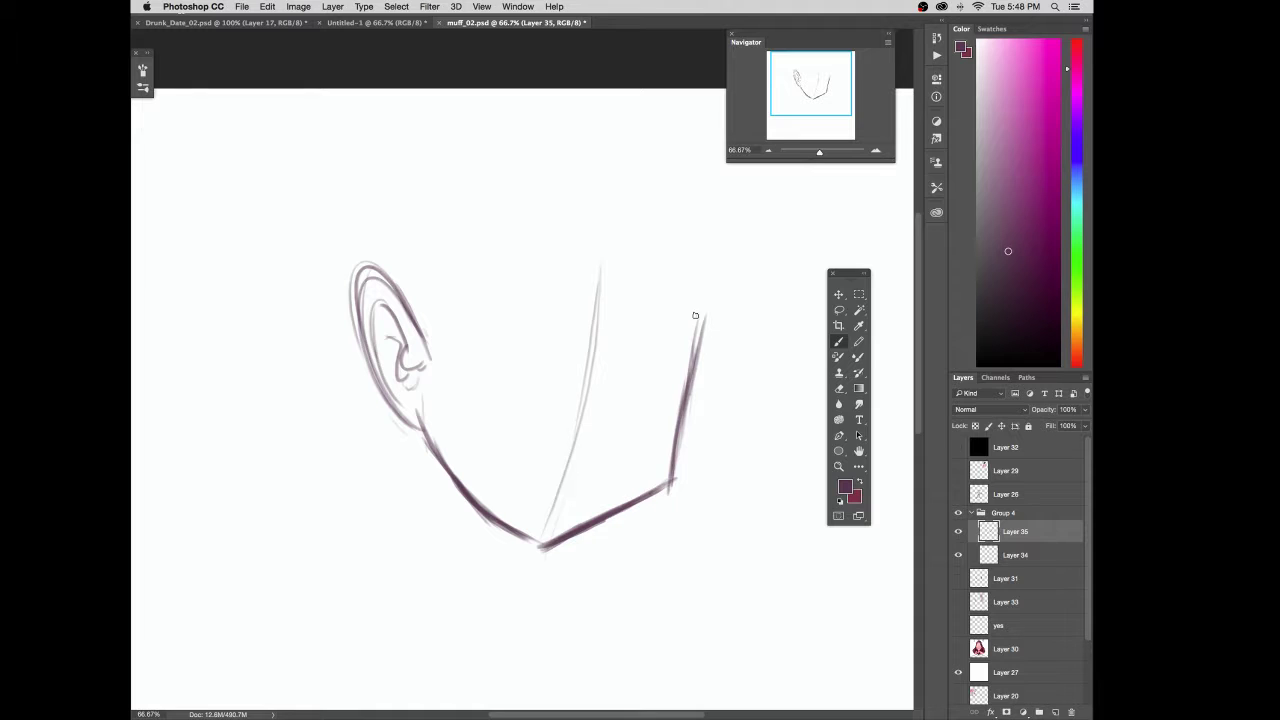
{"action": "left_click_drag", "start_coordinate": [688, 272], "coordinate": [673, 488]}
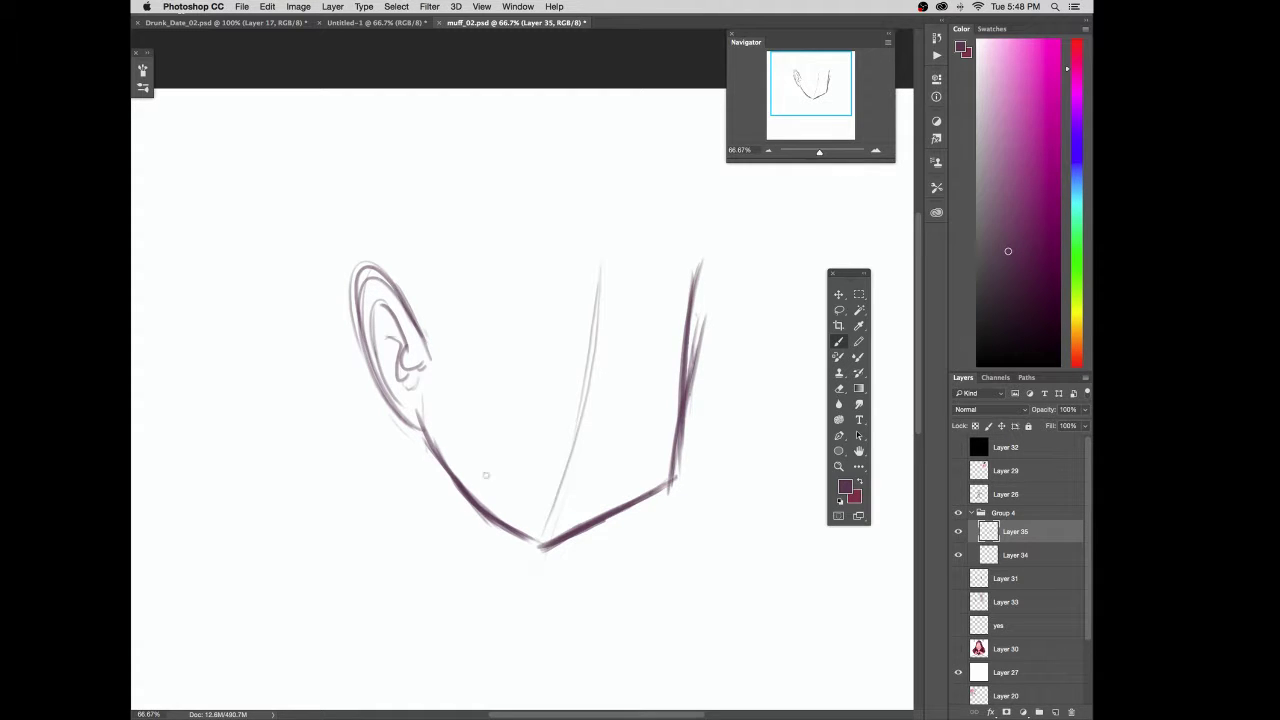
{"action": "mouse_move", "coordinate": [436, 450]}
{"action": "left_mouse_down"}
{"action": "mouse_move", "coordinate": [560, 532]}
{"action": "mouse_move", "coordinate": [545, 525]}
{"action": "mouse_move", "coordinate": [676, 483]}
{"action": "left_mouse_up"}
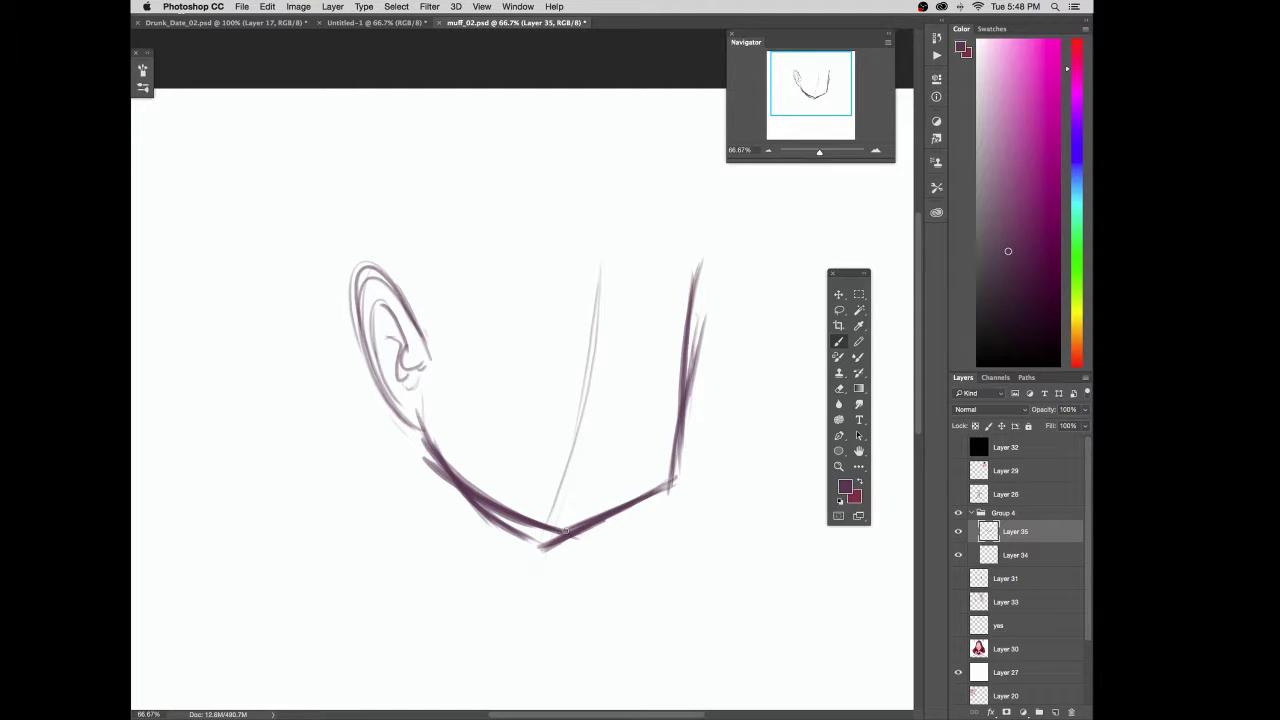
Step: Sketch a short mouth line above the chin and extend the right edge of the face upward
{"action": "mouse_move", "coordinate": [558, 492]}
{"action": "left_mouse_down"}
{"action": "mouse_move", "coordinate": [630, 512]}
{"action": "mouse_move", "coordinate": [611, 488]}
{"action": "left_mouse_up"}
{"action": "left_click_drag", "start_coordinate": [562, 485], "coordinate": [612, 487]}
{"action": "left_click_drag", "start_coordinate": [695, 240], "coordinate": [688, 394]}
{"action": "scroll", "coordinate": [424, 333], "scroll_direction": "up", "scroll_amount": 2}
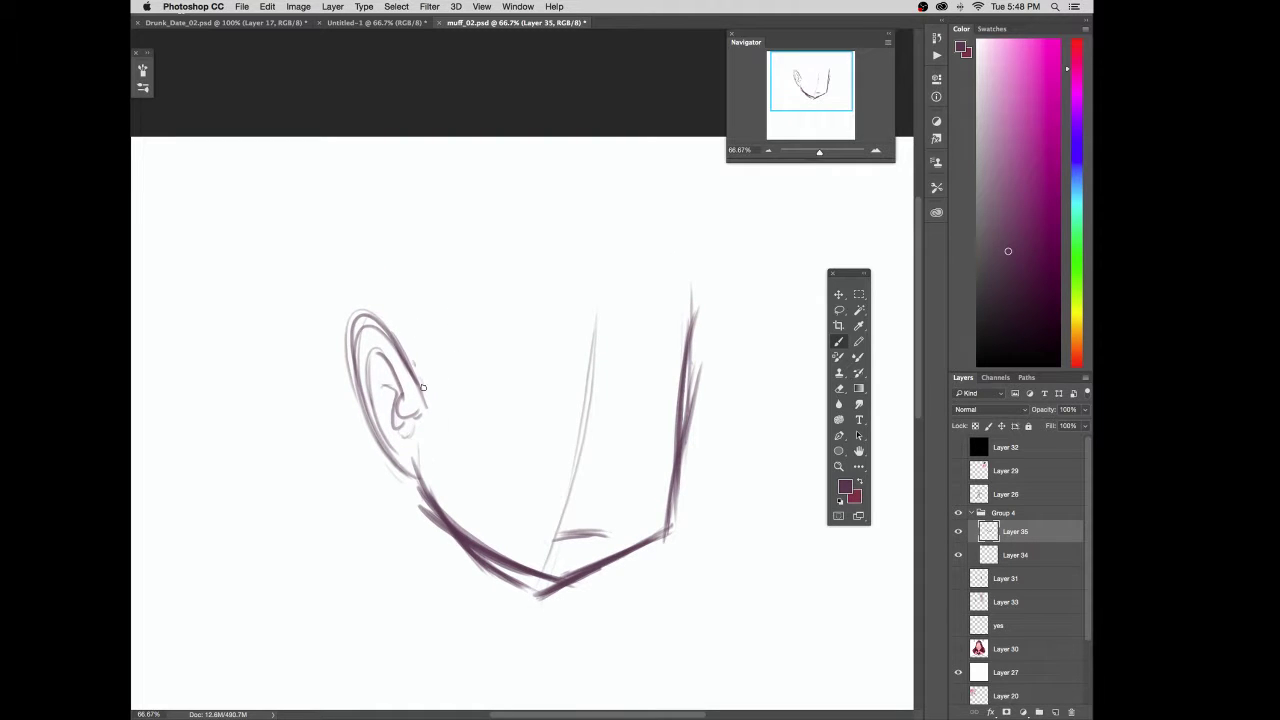
Step: Close the head shape with a line rising from the ear and curved strokes across the top of the forehead
{"action": "left_click_drag", "start_coordinate": [406, 364], "coordinate": [438, 420]}
{"action": "left_click_drag", "start_coordinate": [443, 336], "coordinate": [441, 400]}
{"action": "mouse_move", "coordinate": [441, 300]}
{"action": "left_mouse_down"}
{"action": "mouse_move", "coordinate": [437, 420]}
{"action": "mouse_move", "coordinate": [460, 244]}
{"action": "mouse_move", "coordinate": [668, 310]}
{"action": "left_mouse_up"}
{"action": "mouse_move", "coordinate": [470, 230]}
{"action": "left_mouse_down"}
{"action": "mouse_move", "coordinate": [700, 322]}
{"action": "mouse_move", "coordinate": [668, 312]}
{"action": "left_mouse_up"}
Step: Scale the head sketch down, rotate it slightly counterclockwise, and apply the transformation
{"action": "left_click", "coordinate": [839, 294]}
{"action": "mouse_move", "coordinate": [713, 637]}
{"action": "left_mouse_down"}
{"action": "mouse_move", "coordinate": [646, 540]}
{"action": "mouse_move", "coordinate": [620, 528]}
{"action": "left_mouse_up"}
{"action": "left_click_drag", "start_coordinate": [661, 348], "coordinate": [651, 323]}
{"action": "key", "text": "Return"}
{"action": "left_click", "coordinate": [839, 310]}
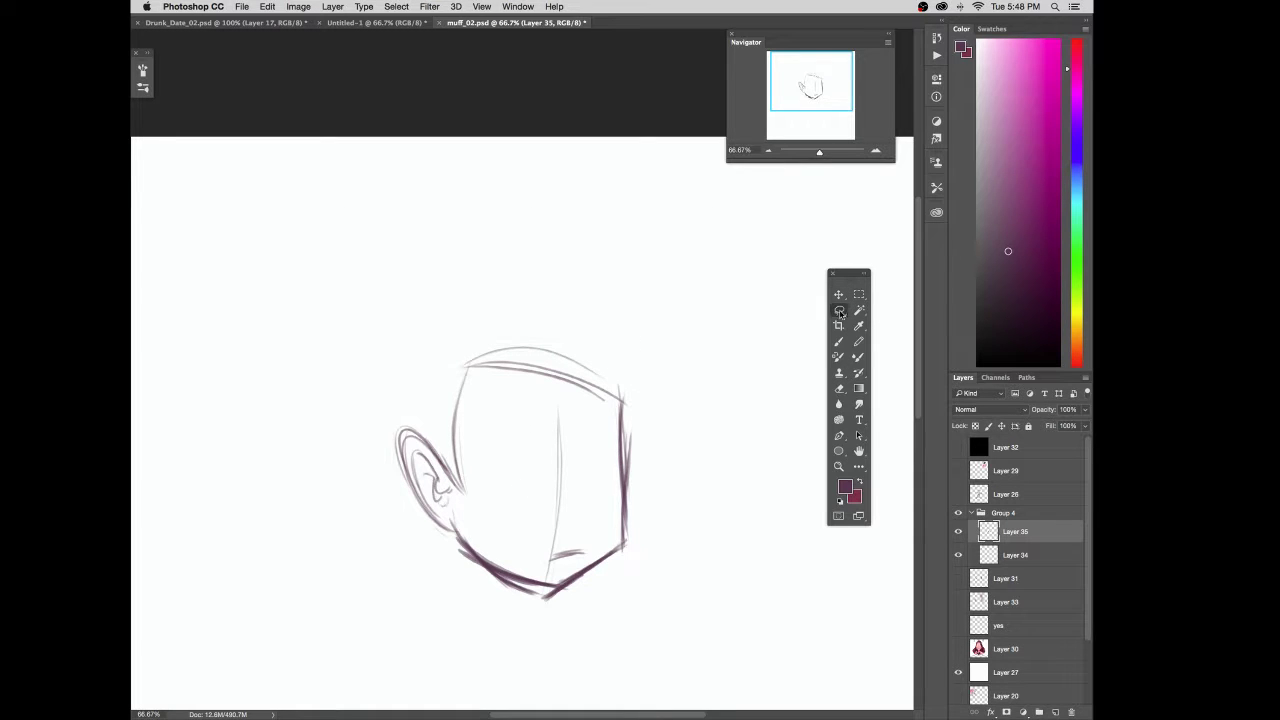
Step: Sketch the nose beneath a centre line, and add light flaring strokes behind the ear and beside the darkened right face edge
{"action": "left_click", "coordinate": [838, 343]}
{"action": "left_click_drag", "start_coordinate": [623, 395], "coordinate": [625, 530]}
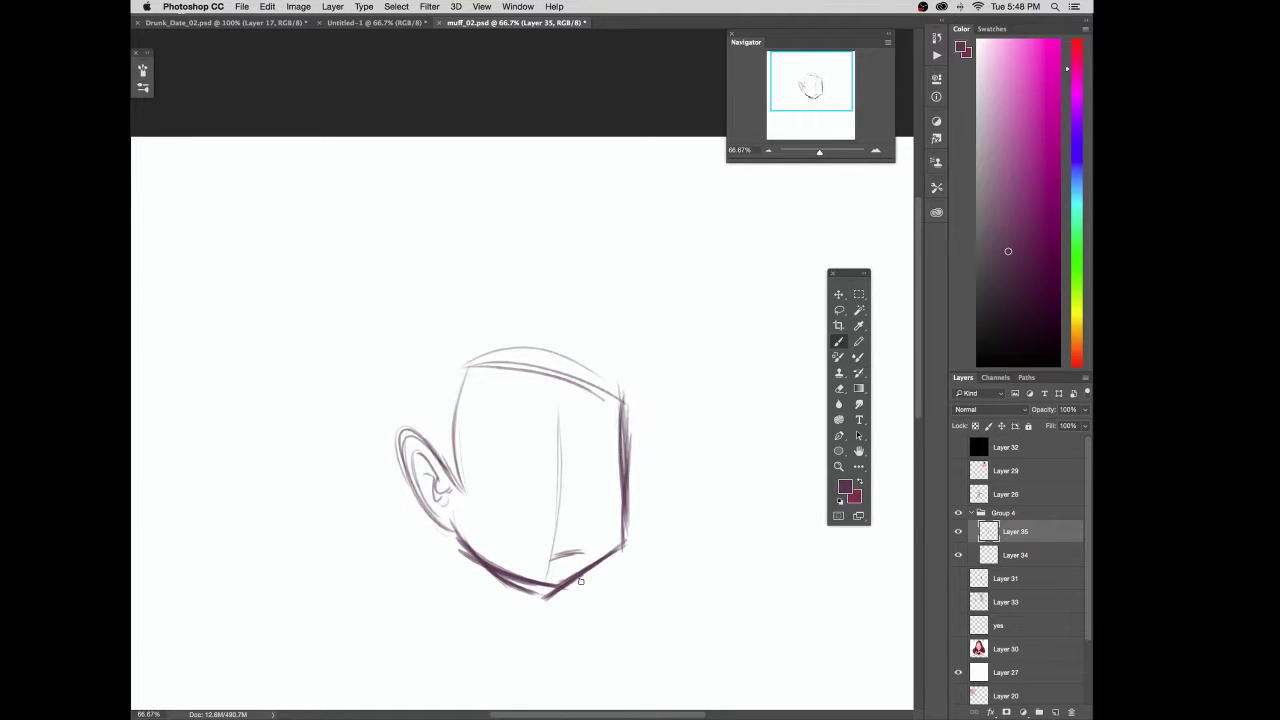
{"action": "left_click_drag", "start_coordinate": [444, 516], "coordinate": [367, 457]}
{"action": "mouse_move", "coordinate": [636, 453]}
{"action": "left_mouse_down"}
{"action": "mouse_move", "coordinate": [655, 404]}
{"action": "mouse_move", "coordinate": [649, 443]}
{"action": "left_mouse_up"}
{"action": "mouse_move", "coordinate": [572, 406]}
{"action": "left_mouse_down"}
{"action": "mouse_move", "coordinate": [562, 566]}
{"action": "mouse_move", "coordinate": [575, 537]}
{"action": "left_mouse_up"}
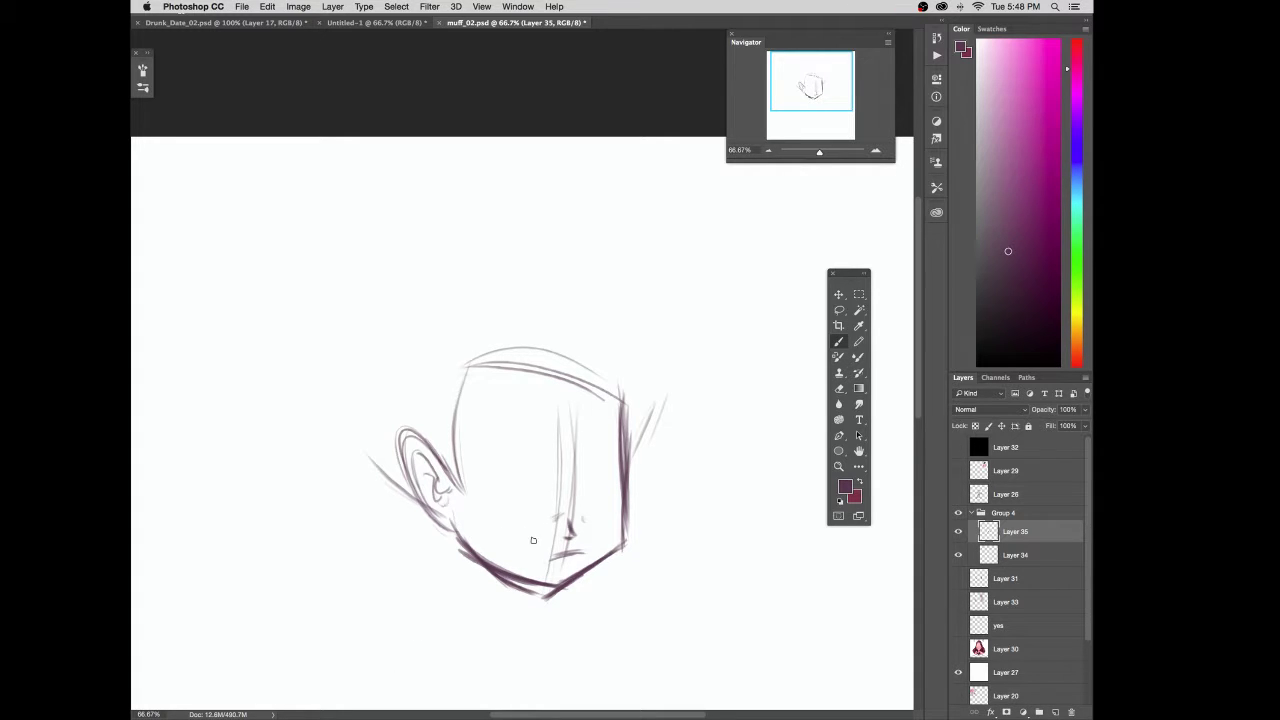
Step: Adjust the brush size and erase the doubled strokes along the jaw and the right side of the face
{"action": "key", "text": "bracketright"}
{"action": "key", "text": "bracketright"}
{"action": "key", "text": "bracketright"}
{"action": "key", "text": "bracketright"}
{"action": "key", "text": "bracketright"}
{"action": "key", "text": "bracketright"}
{"action": "key", "text": "bracketright"}
{"action": "key", "text": "bracketright"}
{"action": "key", "text": "bracketright"}
{"action": "key", "text": "bracketright"}
{"action": "key", "text": "bracketright"}
{"action": "key", "text": "bracketright"}
{"action": "key", "text": "bracketleft"}
{"action": "key", "text": "bracketleft"}
{"action": "key", "text": "bracketleft"}
{"action": "key", "text": "bracketleft"}
{"action": "key", "text": "bracketleft"}
{"action": "key", "text": "bracketleft"}
{"action": "key", "text": "bracketleft"}
{"action": "key", "text": "bracketleft"}
{"action": "key", "text": "bracketleft"}
{"action": "key", "text": "bracketleft"}
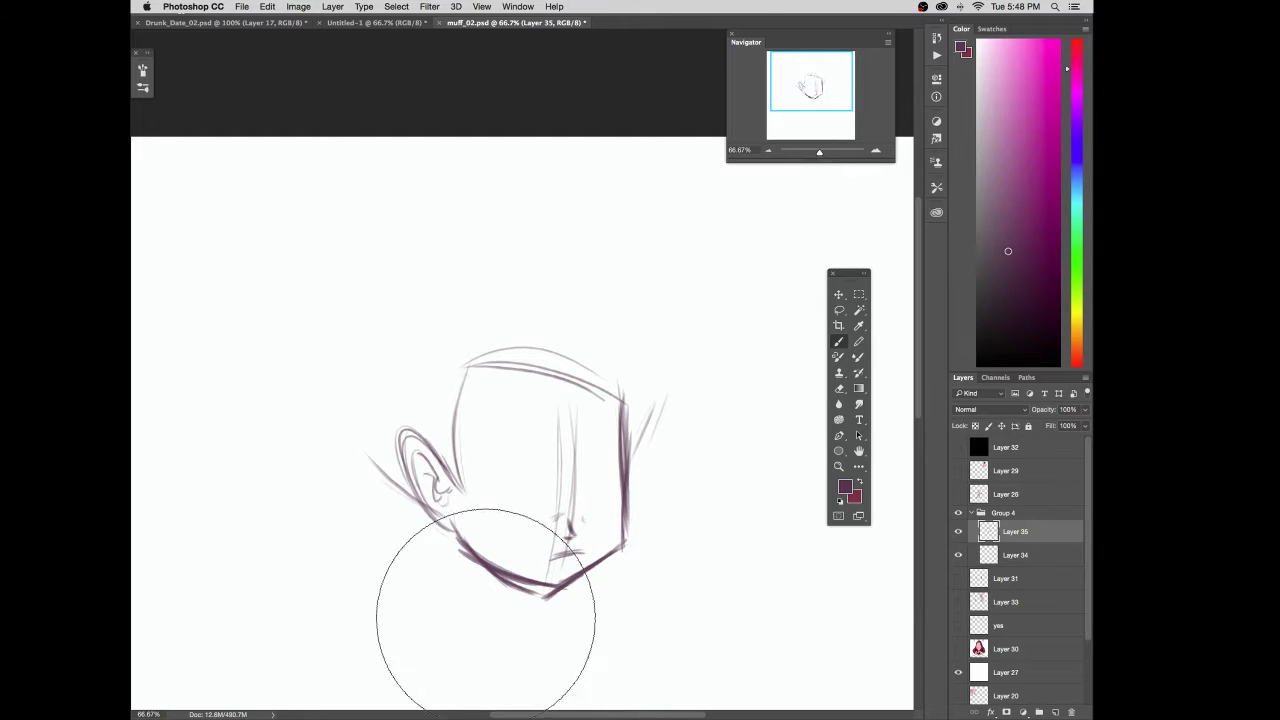
{"action": "mouse_move", "coordinate": [532, 601]}
{"action": "left_mouse_down"}
{"action": "mouse_move", "coordinate": [447, 559]}
{"action": "mouse_move", "coordinate": [585, 615]}
{"action": "mouse_move", "coordinate": [566, 607]}
{"action": "mouse_move", "coordinate": [608, 583]}
{"action": "left_mouse_up"}
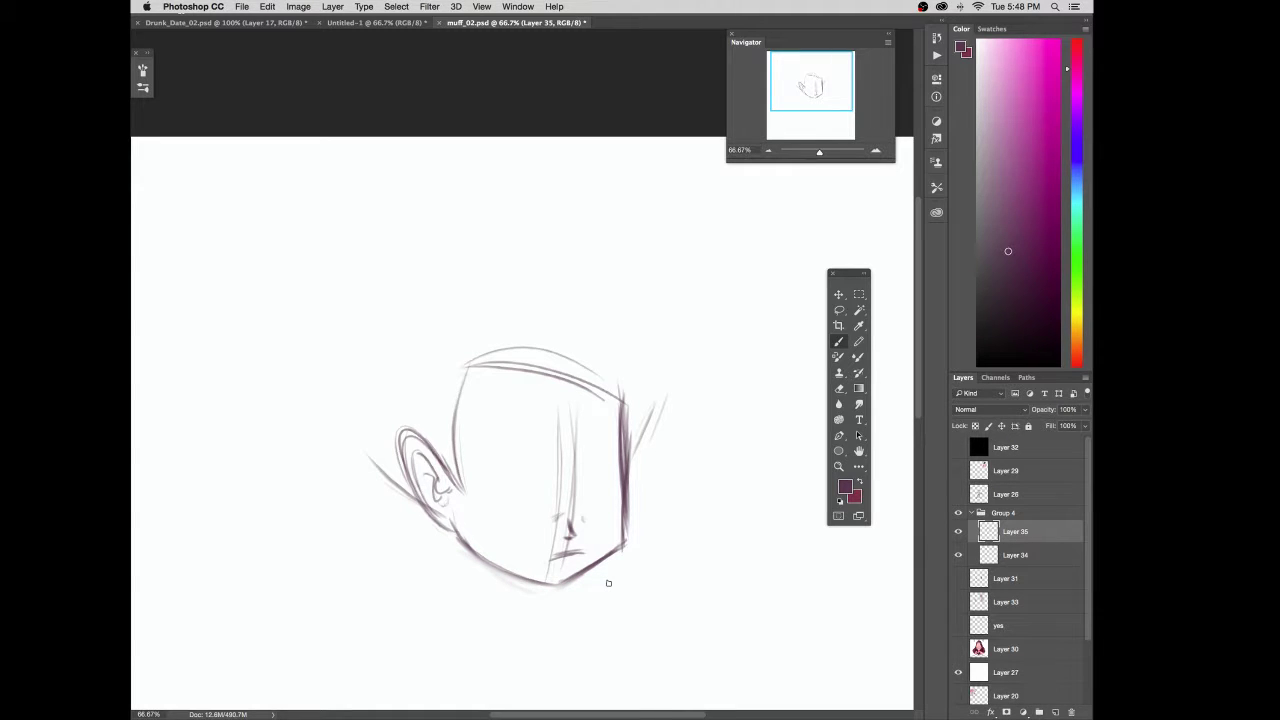
{"action": "mouse_move", "coordinate": [668, 398]}
{"action": "left_mouse_down"}
{"action": "mouse_move", "coordinate": [643, 471]}
{"action": "mouse_move", "coordinate": [646, 420]}
{"action": "left_mouse_up"}
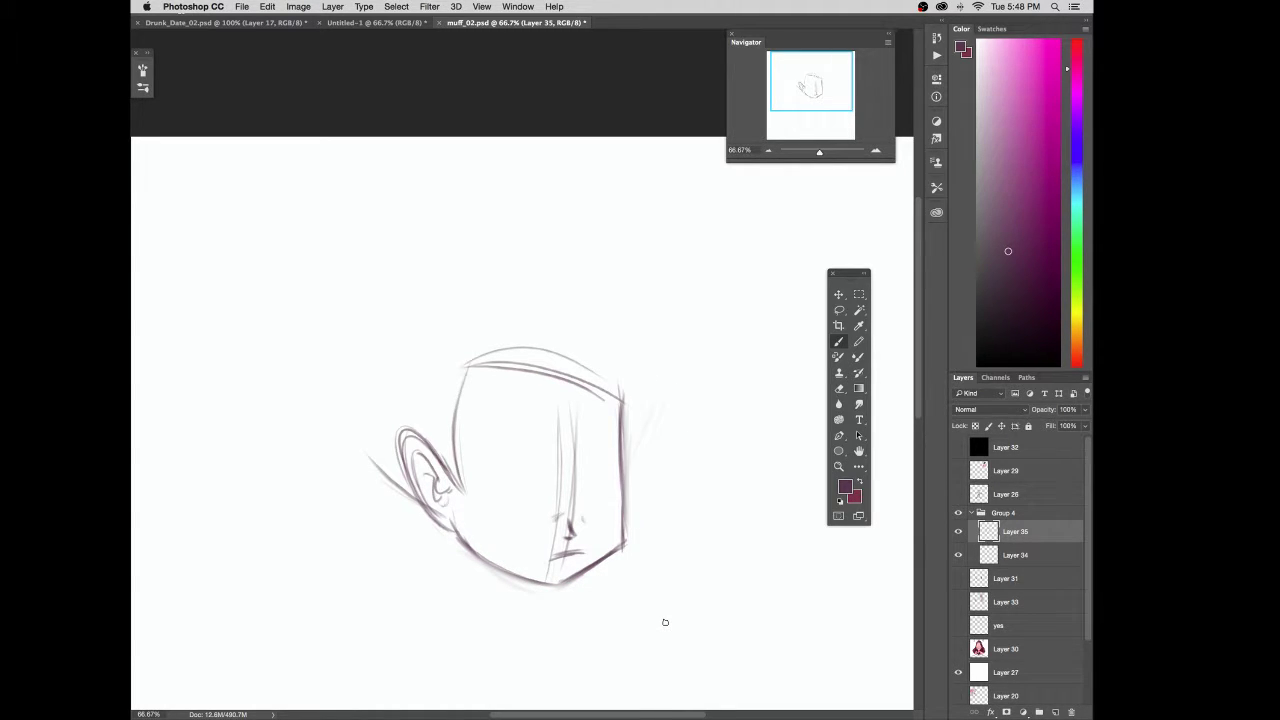
Step: Redraw the right face edge as an outward-flaring line and fade the old vertical edge at the temple
{"action": "mouse_move", "coordinate": [622, 533]}
{"action": "left_mouse_down"}
{"action": "mouse_move", "coordinate": [639, 407]}
{"action": "mouse_move", "coordinate": [619, 547]}
{"action": "mouse_move", "coordinate": [634, 397]}
{"action": "left_mouse_up"}
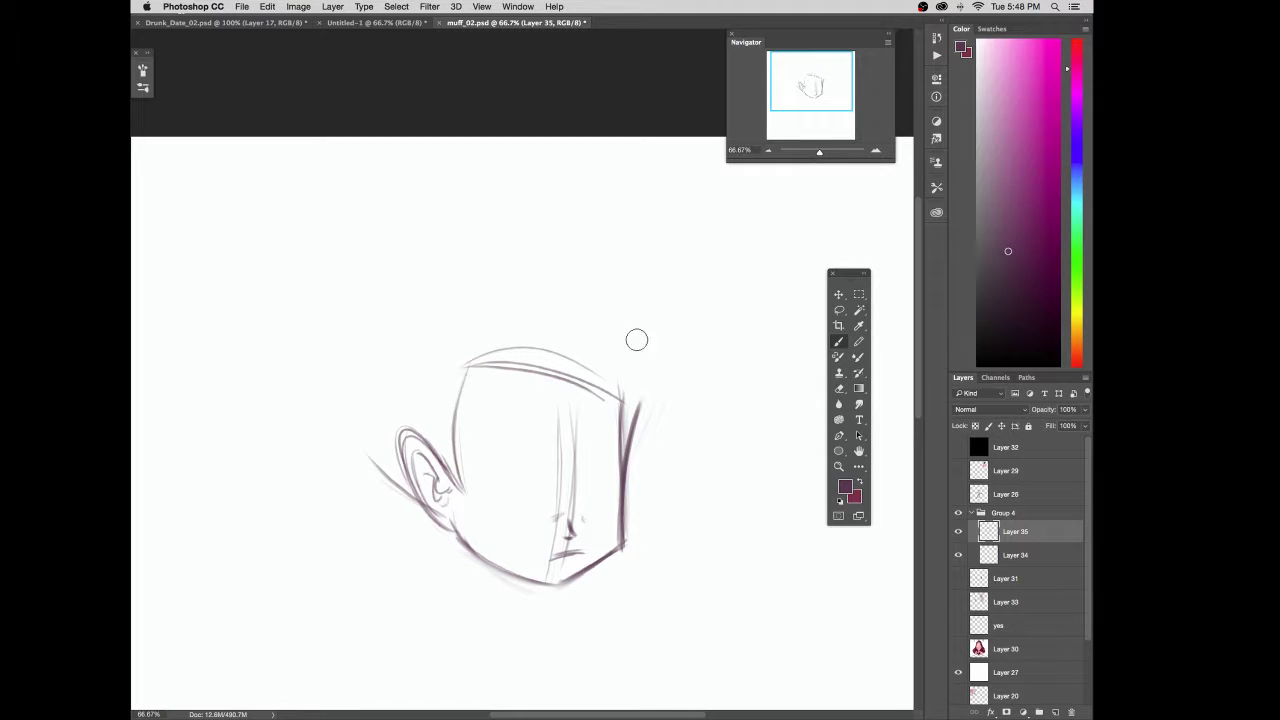
{"action": "mouse_move", "coordinate": [637, 337]}
{"action": "left_mouse_down"}
{"action": "mouse_move", "coordinate": [606, 512]}
{"action": "mouse_move", "coordinate": [637, 408]}
{"action": "left_mouse_up"}
{"action": "key", "text": "super+z"}
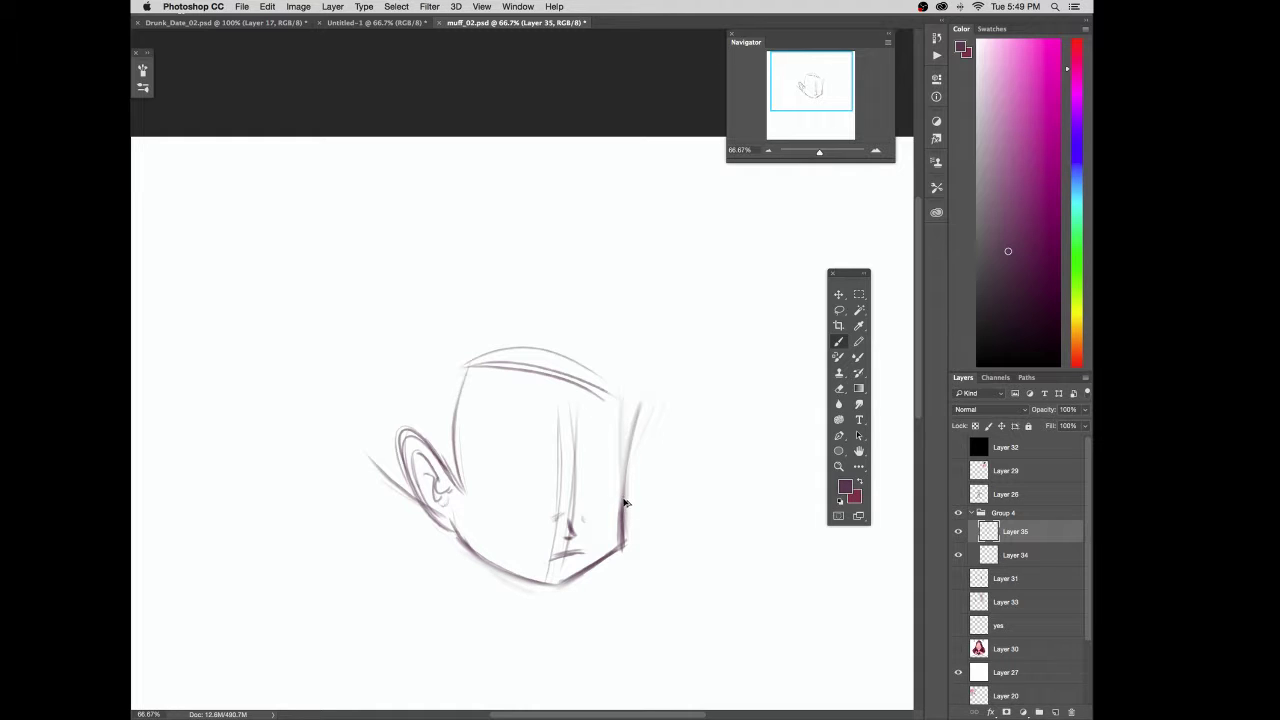
{"action": "mouse_move", "coordinate": [626, 503]}
{"action": "left_mouse_down"}
{"action": "mouse_move", "coordinate": [638, 412]}
{"action": "mouse_move", "coordinate": [621, 522]}
{"action": "mouse_move", "coordinate": [644, 378]}
{"action": "mouse_move", "coordinate": [623, 512]}
{"action": "left_mouse_up"}
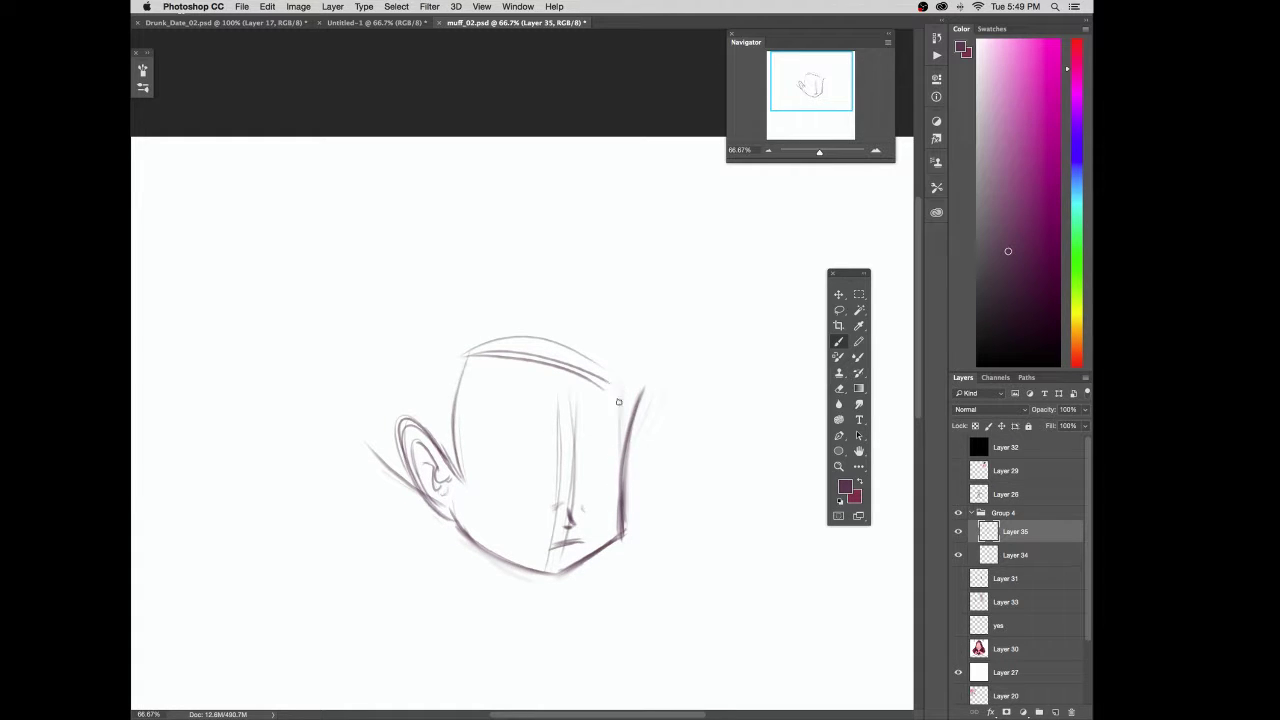
Step: Sketch a pointed hair outline above the left ear and a narrow far ear on the right side of the face
{"action": "scroll", "coordinate": [618, 402], "scroll_direction": "up", "scroll_amount": 2}
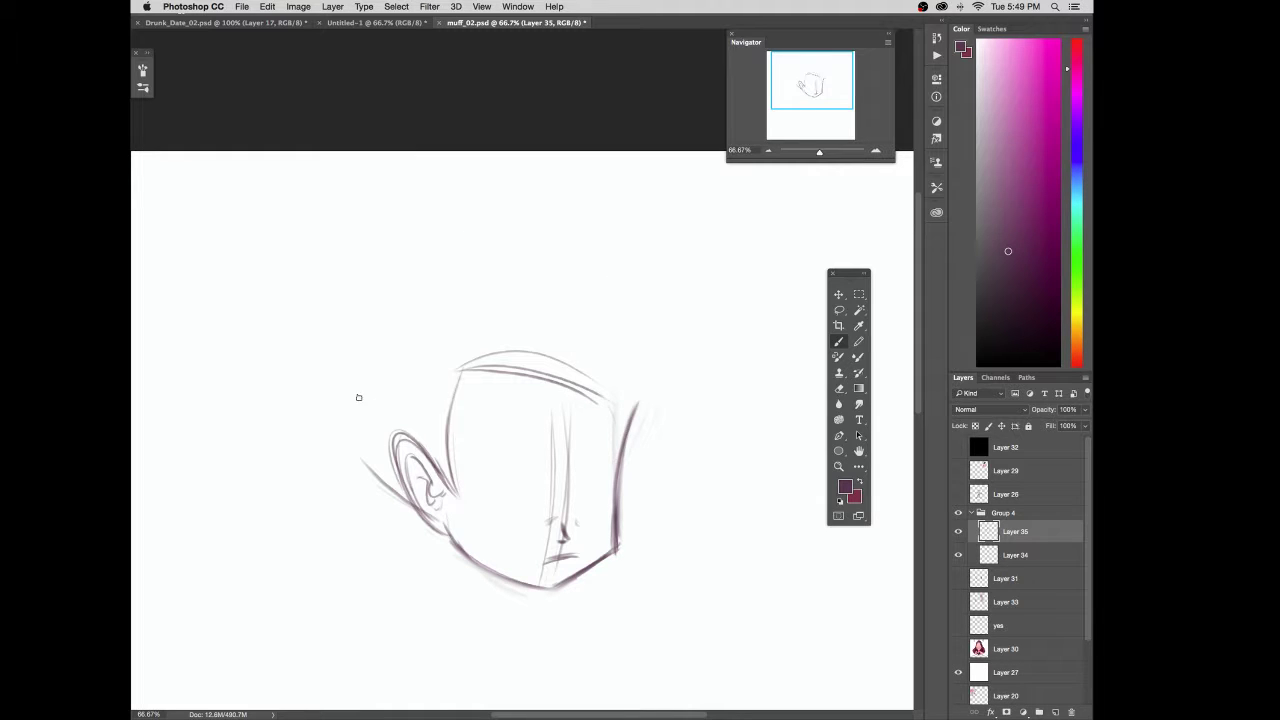
{"action": "mouse_move", "coordinate": [360, 410]}
{"action": "left_mouse_down"}
{"action": "mouse_move", "coordinate": [330, 313]}
{"action": "mouse_move", "coordinate": [350, 398]}
{"action": "mouse_move", "coordinate": [334, 251]}
{"action": "mouse_move", "coordinate": [390, 332]}
{"action": "left_mouse_up"}
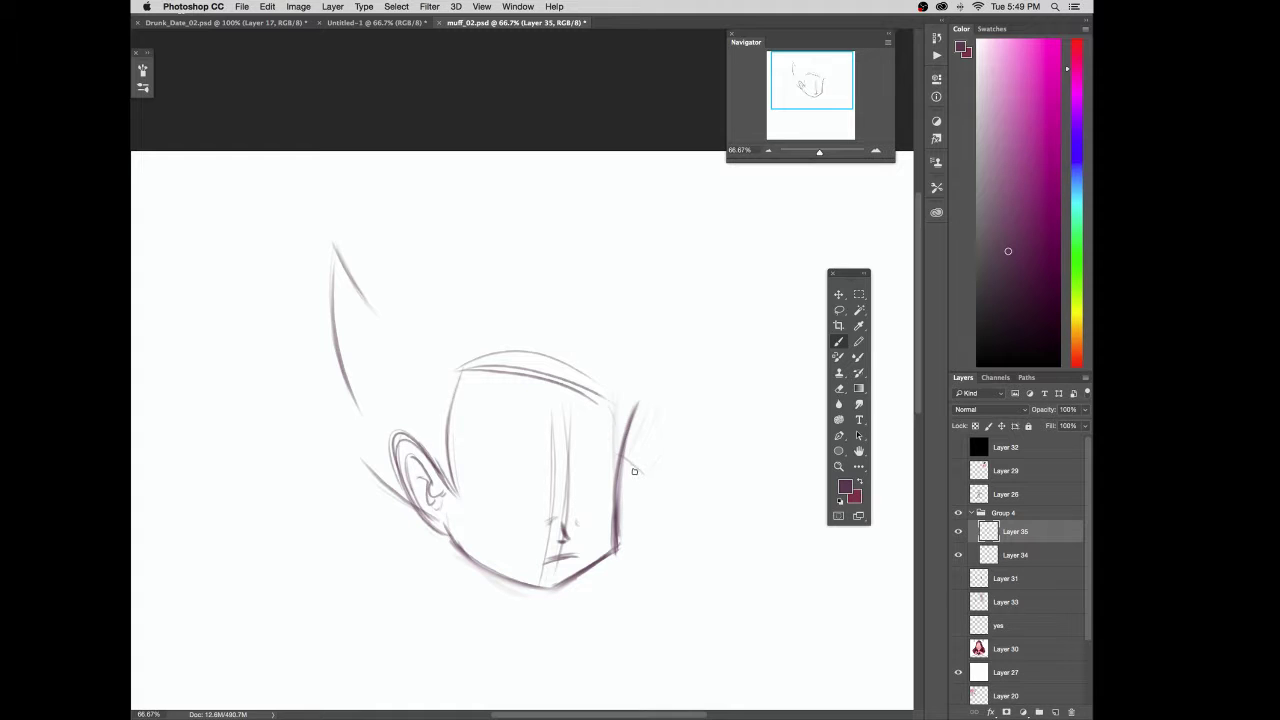
{"action": "left_click_drag", "start_coordinate": [621, 458], "coordinate": [618, 512]}
Step: Sketch the spiky side hair above the right ear and a long hair outline rising to a point
{"action": "left_click_drag", "start_coordinate": [638, 436], "coordinate": [660, 405]}
{"action": "mouse_move", "coordinate": [636, 478]}
{"action": "left_mouse_down"}
{"action": "mouse_move", "coordinate": [690, 424]}
{"action": "mouse_move", "coordinate": [674, 376]}
{"action": "left_mouse_up"}
{"action": "left_click_drag", "start_coordinate": [632, 447], "coordinate": [684, 423]}
{"action": "mouse_move", "coordinate": [632, 439]}
{"action": "left_mouse_down"}
{"action": "mouse_move", "coordinate": [684, 357]}
{"action": "mouse_move", "coordinate": [686, 291]}
{"action": "mouse_move", "coordinate": [656, 191]}
{"action": "left_mouse_up"}
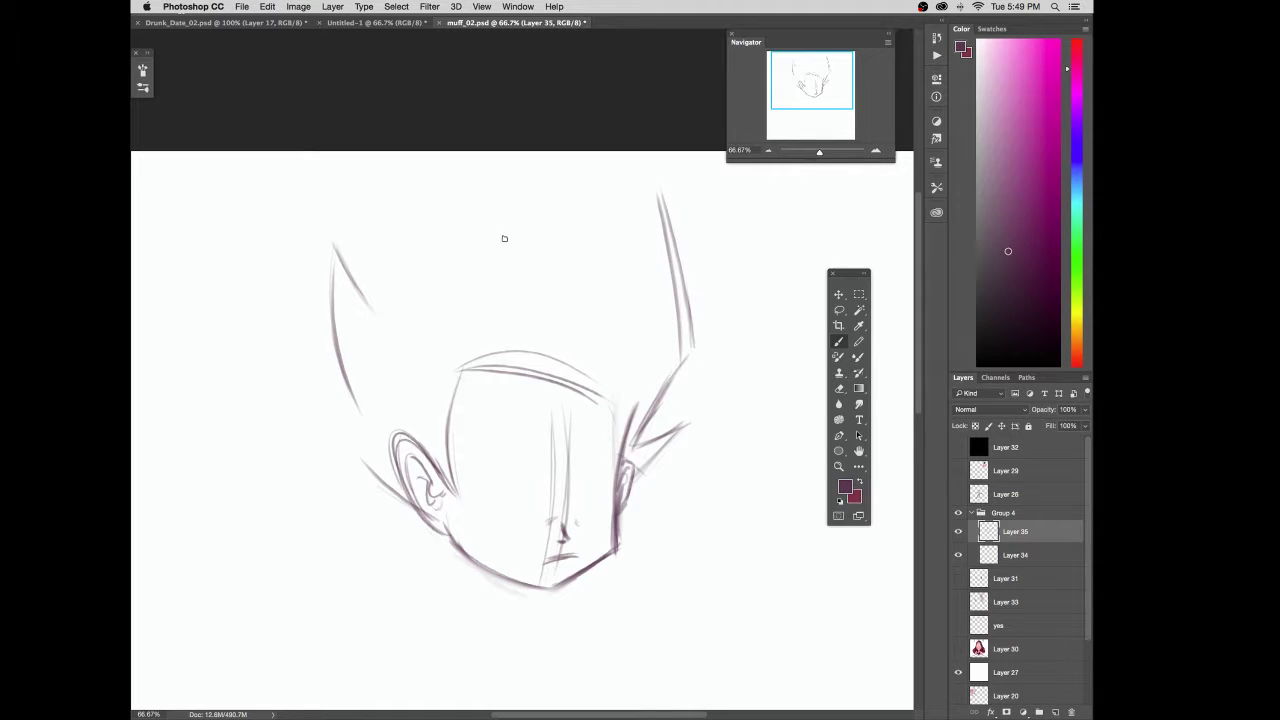
Step: Scale the whole head sketch down, reposition it lower on the canvas, and apply the transformation
{"action": "key", "text": "v"}
{"action": "left_click_drag", "start_coordinate": [661, 360], "coordinate": [646, 424]}
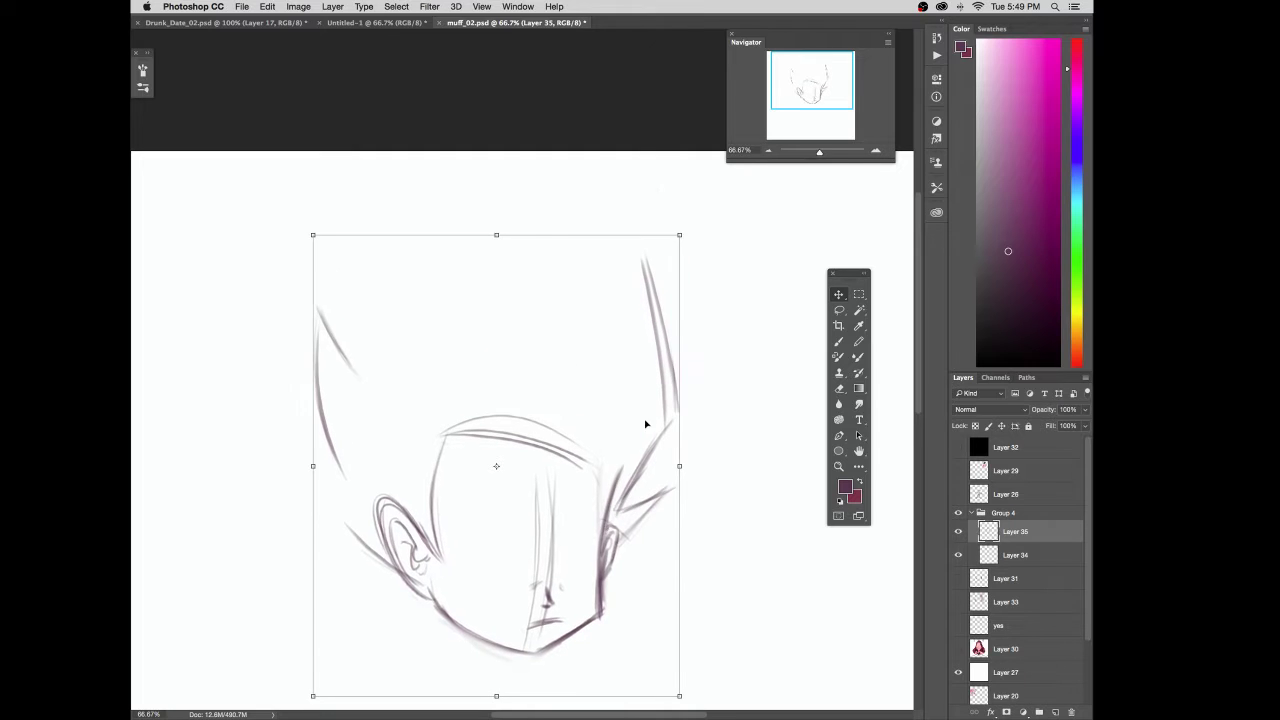
{"action": "left_click_drag", "start_coordinate": [679, 235], "coordinate": [643, 280]}
{"action": "left_click_drag", "start_coordinate": [580, 522], "coordinate": [581, 492]}
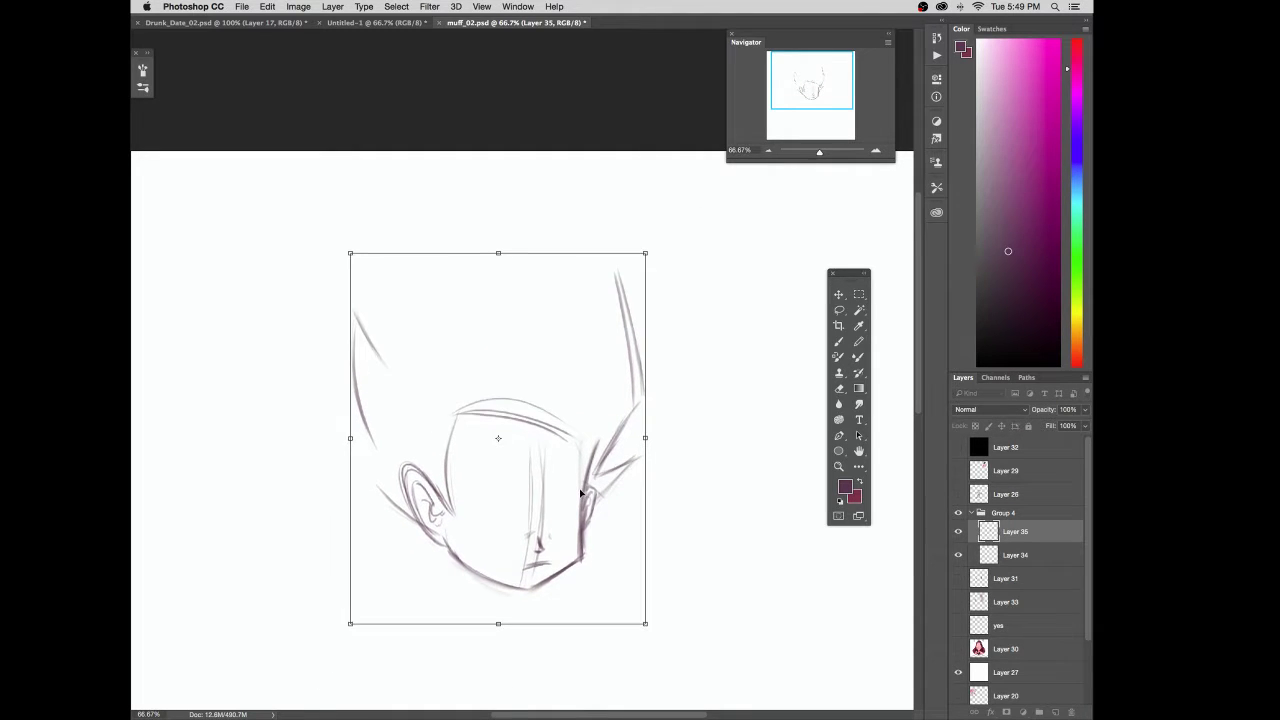
{"action": "left_click", "coordinate": [838, 341]}
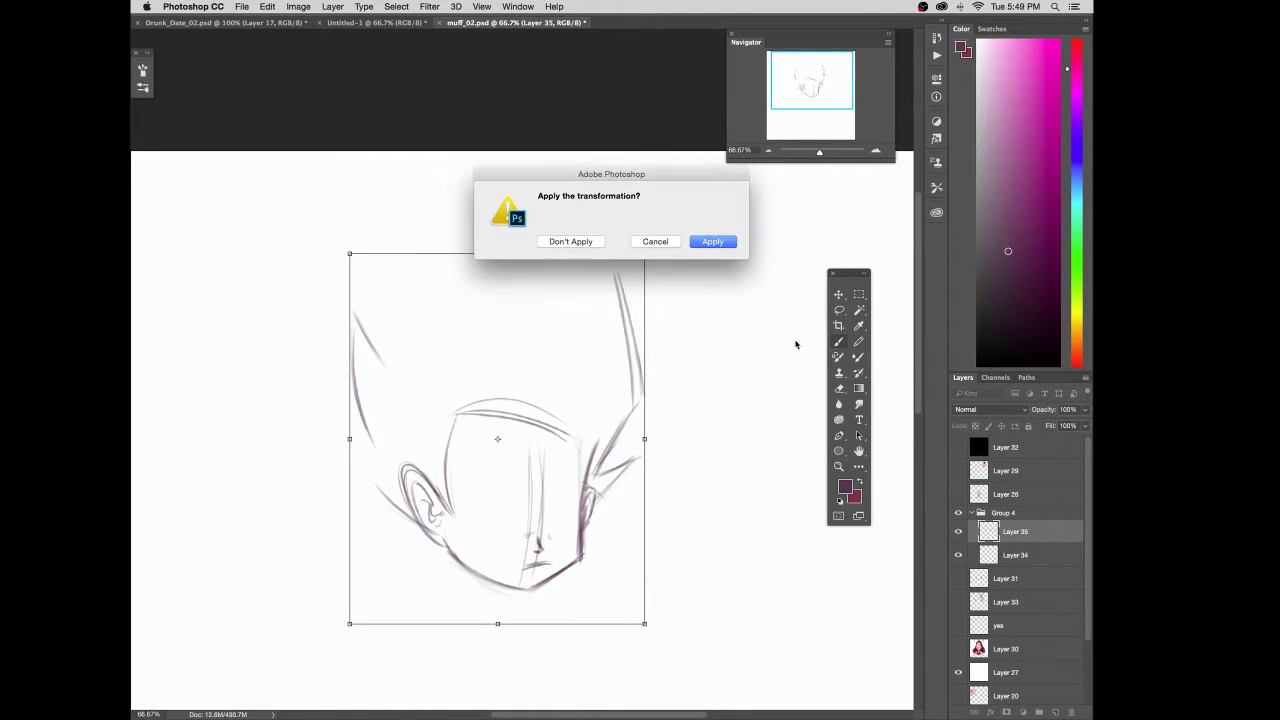
{"action": "left_click", "coordinate": [712, 241]}
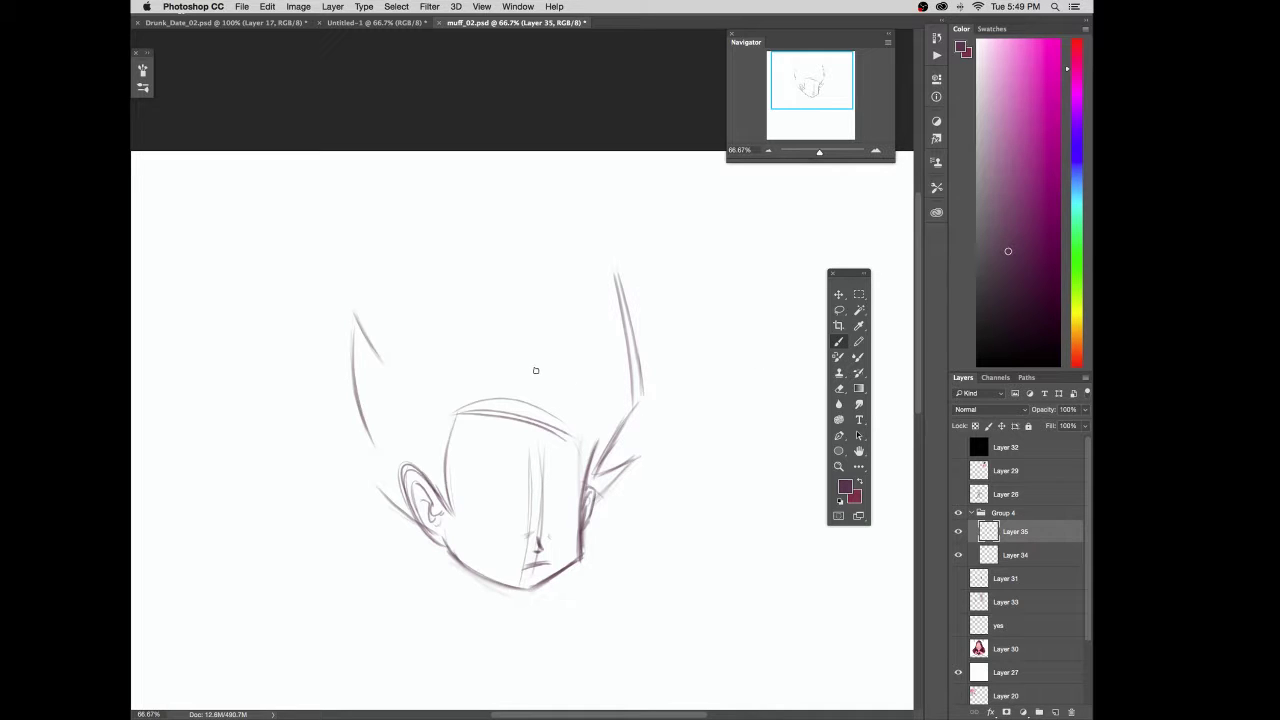
Step: Connect the left and right hair outlines with tall jagged spikes across the top of the head
{"action": "mouse_move", "coordinate": [383, 360]}
{"action": "left_mouse_down"}
{"action": "mouse_move", "coordinate": [366, 288]}
{"action": "mouse_move", "coordinate": [452, 152]}
{"action": "mouse_move", "coordinate": [442, 212]}
{"action": "left_mouse_up"}
{"action": "mouse_move", "coordinate": [435, 160]}
{"action": "left_mouse_down"}
{"action": "mouse_move", "coordinate": [443, 219]}
{"action": "mouse_move", "coordinate": [452, 178]}
{"action": "mouse_move", "coordinate": [501, 206]}
{"action": "mouse_move", "coordinate": [481, 218]}
{"action": "mouse_move", "coordinate": [528, 247]}
{"action": "left_mouse_up"}
{"action": "key", "text": "super+z"}
{"action": "left_click_drag", "start_coordinate": [460, 184], "coordinate": [528, 252]}
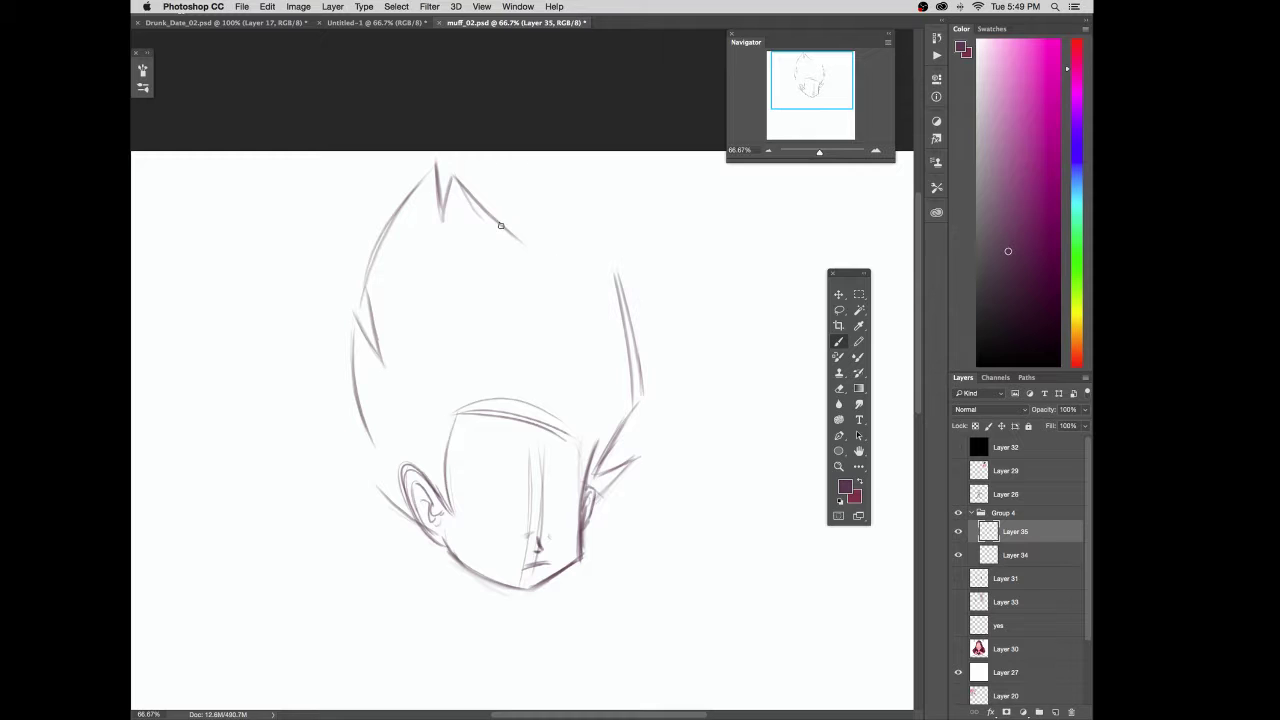
{"action": "mouse_move", "coordinate": [546, 264]}
{"action": "left_mouse_down"}
{"action": "mouse_move", "coordinate": [537, 228]}
{"action": "mouse_move", "coordinate": [580, 266]}
{"action": "mouse_move", "coordinate": [605, 345]}
{"action": "left_mouse_up"}
{"action": "left_click_drag", "start_coordinate": [618, 294], "coordinate": [633, 346]}
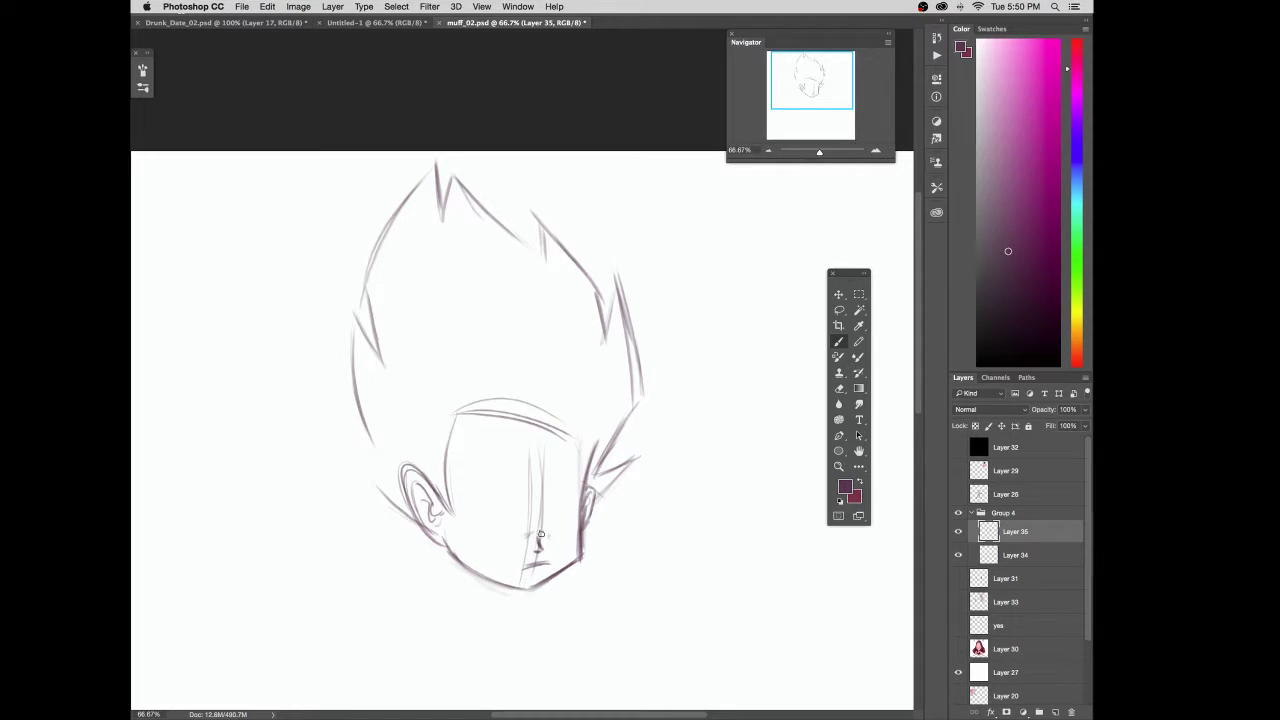
Step: Sketch light closed-eye lines on both sides of the nose bridge
{"action": "key", "text": "super+plus"}
{"action": "key", "text": "super+plus"}
{"action": "left_click_drag", "start_coordinate": [637, 592], "coordinate": [605, 240]}
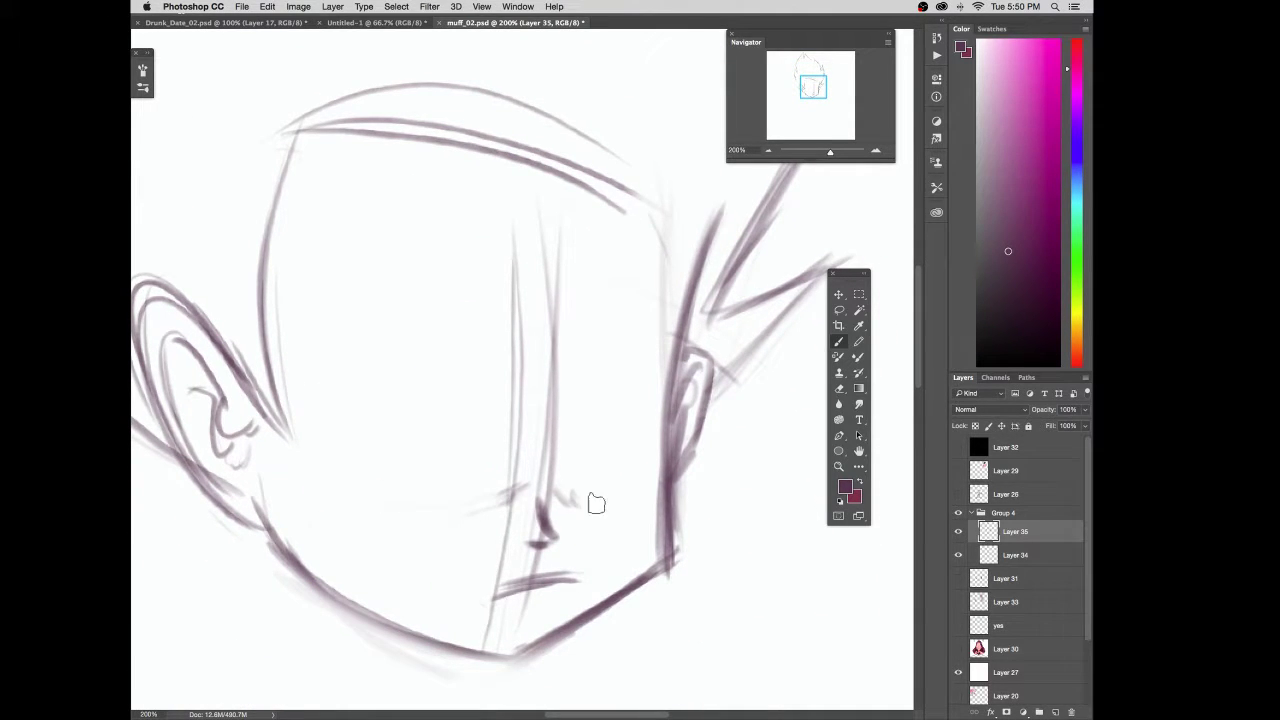
{"action": "left_click_drag", "start_coordinate": [566, 492], "coordinate": [650, 497]}
{"action": "left_click_drag", "start_coordinate": [510, 490], "coordinate": [424, 497]}
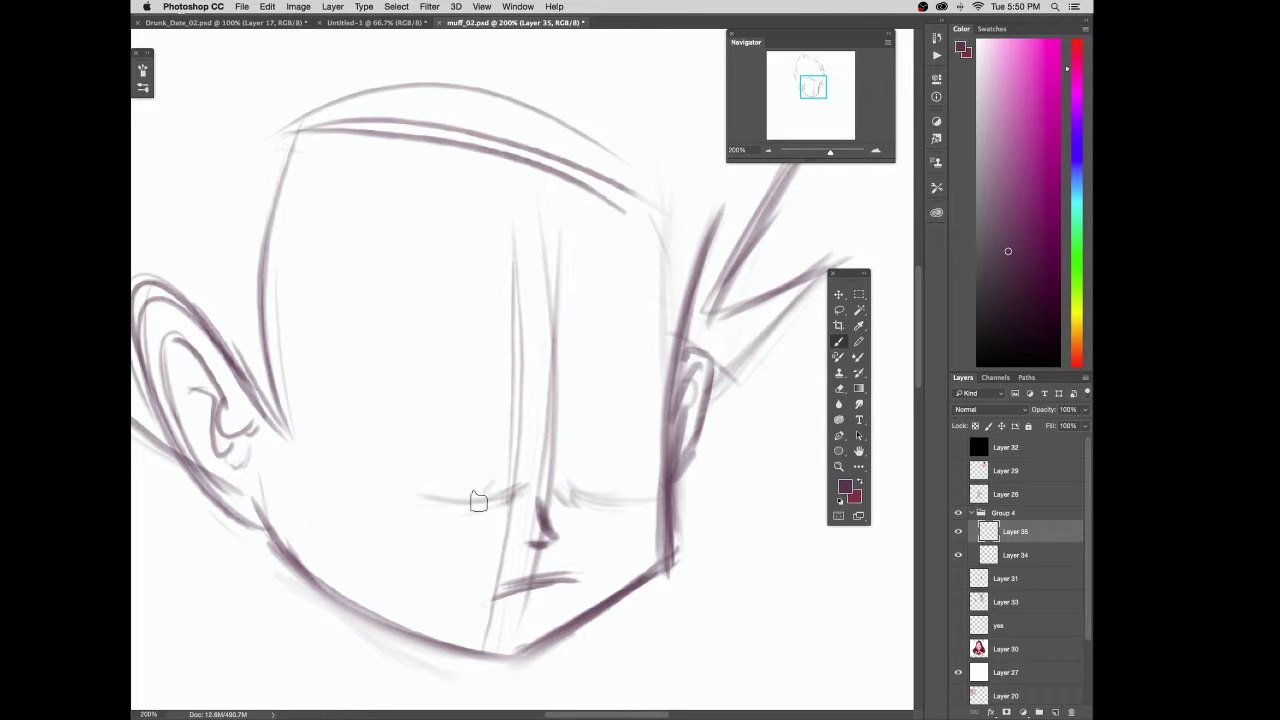
Step: Erase the rough left eye line and fade the vertical guide lines through the face, using a smaller eraser around the mouth
{"action": "mouse_move", "coordinate": [482, 497]}
{"action": "left_mouse_down"}
{"action": "mouse_move", "coordinate": [528, 474]}
{"action": "mouse_move", "coordinate": [529, 380]}
{"action": "mouse_move", "coordinate": [470, 522]}
{"action": "left_mouse_up"}
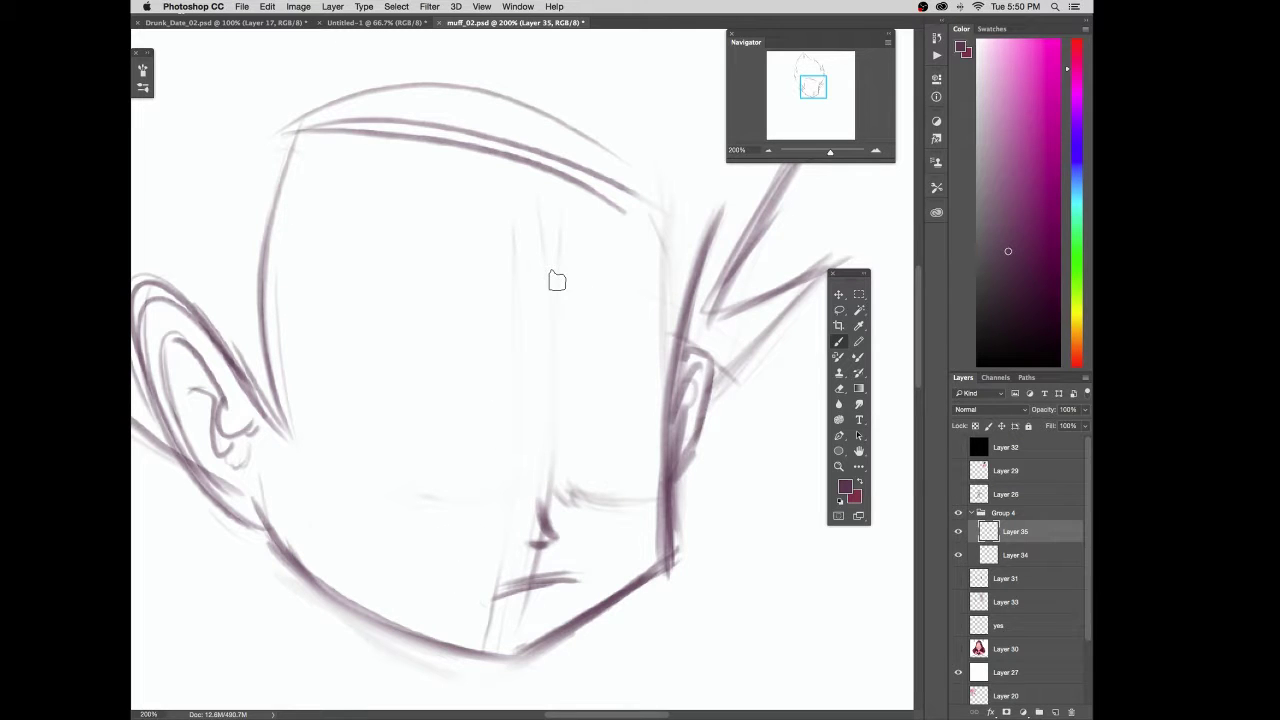
{"action": "key", "text": "bracketleft"}
{"action": "key", "text": "bracketleft"}
{"action": "key", "text": "bracketleft"}
{"action": "key", "text": "bracketleft"}
{"action": "key", "text": "bracketleft"}
{"action": "mouse_move", "coordinate": [531, 569]}
{"action": "left_mouse_down"}
{"action": "mouse_move", "coordinate": [537, 554]}
{"action": "mouse_move", "coordinate": [499, 614]}
{"action": "left_mouse_up"}
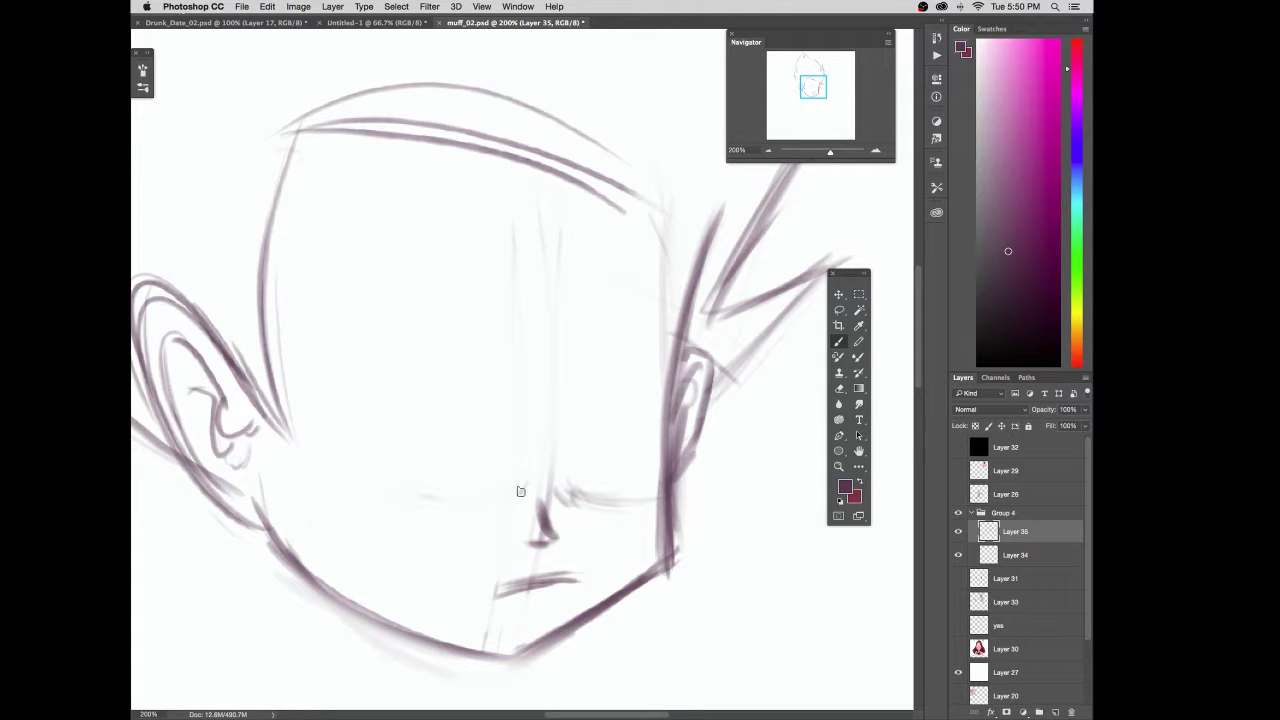
Step: Sketch the lower lid lines of both eyes and the steep, inward-slanting lower edges of the eyebrows above them
{"action": "mouse_move", "coordinate": [382, 482]}
{"action": "left_mouse_down"}
{"action": "mouse_move", "coordinate": [500, 510]}
{"action": "mouse_move", "coordinate": [404, 492]}
{"action": "mouse_move", "coordinate": [623, 495]}
{"action": "mouse_move", "coordinate": [573, 509]}
{"action": "mouse_move", "coordinate": [628, 488]}
{"action": "left_mouse_up"}
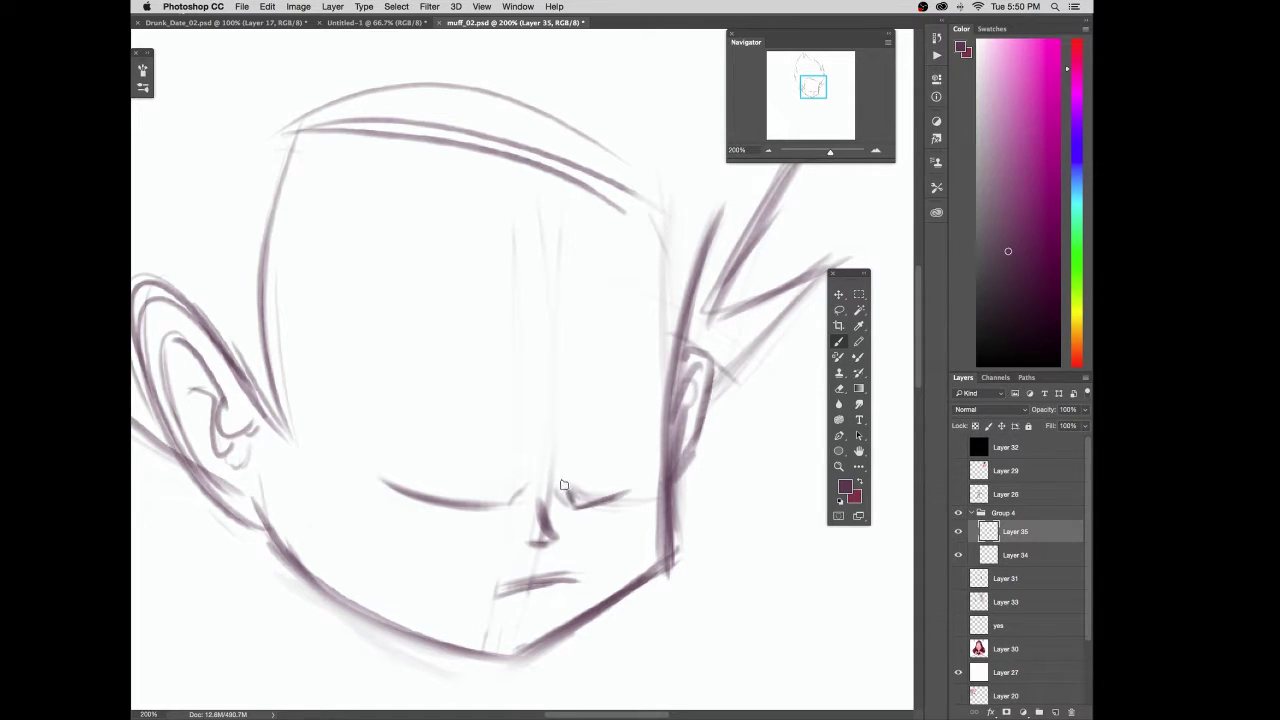
{"action": "left_click_drag", "start_coordinate": [565, 486], "coordinate": [648, 403]}
{"action": "left_click_drag", "start_coordinate": [523, 481], "coordinate": [503, 479]}
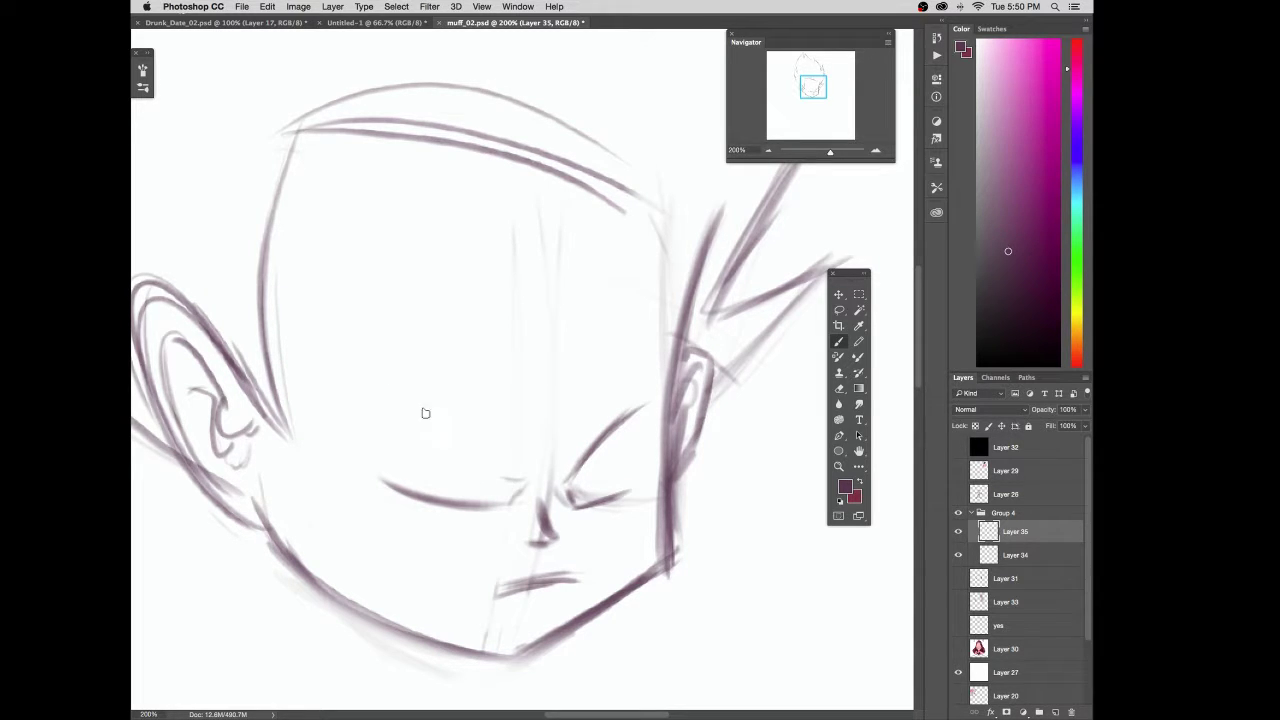
{"action": "mouse_move", "coordinate": [348, 400]}
{"action": "left_mouse_down"}
{"action": "mouse_move", "coordinate": [389, 403]}
{"action": "mouse_move", "coordinate": [336, 410]}
{"action": "mouse_move", "coordinate": [386, 383]}
{"action": "mouse_move", "coordinate": [446, 430]}
{"action": "left_mouse_up"}
{"action": "left_click_drag", "start_coordinate": [390, 393], "coordinate": [507, 487]}
{"action": "mouse_move", "coordinate": [422, 415]}
{"action": "left_mouse_down"}
{"action": "mouse_move", "coordinate": [523, 500]}
{"action": "mouse_move", "coordinate": [459, 451]}
{"action": "mouse_move", "coordinate": [629, 456]}
{"action": "mouse_move", "coordinate": [555, 489]}
{"action": "mouse_move", "coordinate": [660, 402]}
{"action": "left_mouse_up"}
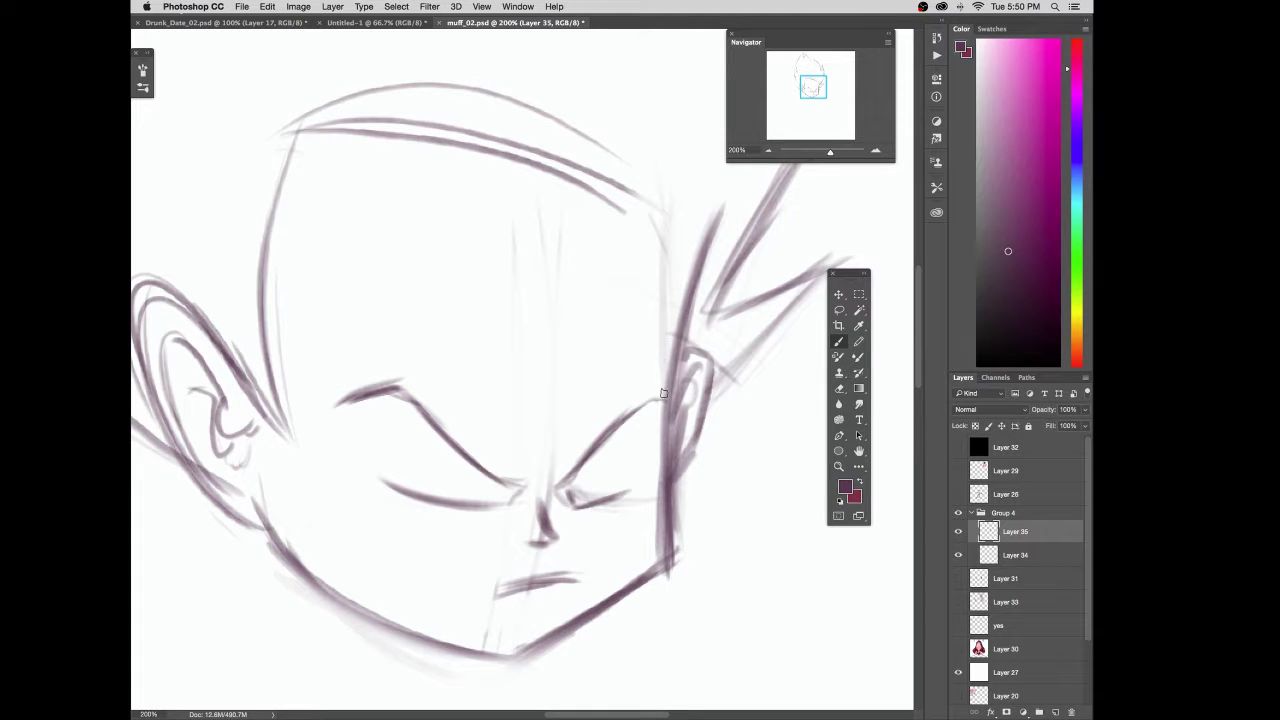
Step: Draw the upper contours of both angry eyebrows, rising from the nose bridge to pointed outer peaks
{"action": "mouse_move", "coordinate": [668, 357]}
{"action": "left_mouse_down"}
{"action": "mouse_move", "coordinate": [656, 412]}
{"action": "mouse_move", "coordinate": [656, 369]}
{"action": "mouse_move", "coordinate": [676, 356]}
{"action": "left_mouse_up"}
{"action": "mouse_move", "coordinate": [567, 472]}
{"action": "left_mouse_down"}
{"action": "mouse_move", "coordinate": [616, 402]}
{"action": "mouse_move", "coordinate": [606, 423]}
{"action": "mouse_move", "coordinate": [664, 366]}
{"action": "left_mouse_up"}
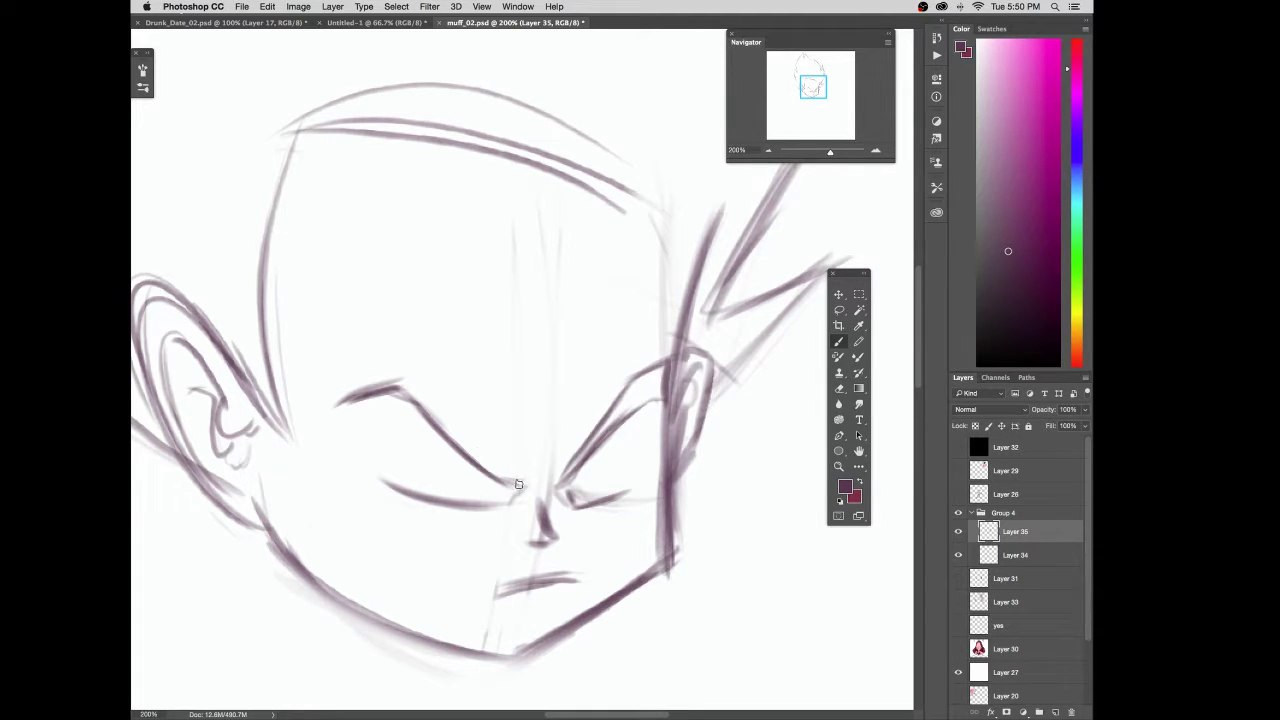
{"action": "left_click_drag", "start_coordinate": [520, 484], "coordinate": [458, 422]}
{"action": "mouse_move", "coordinate": [335, 405]}
{"action": "left_mouse_down"}
{"action": "mouse_move", "coordinate": [372, 324]}
{"action": "mouse_move", "coordinate": [329, 405]}
{"action": "mouse_move", "coordinate": [379, 340]}
{"action": "mouse_move", "coordinate": [420, 361]}
{"action": "mouse_move", "coordinate": [460, 410]}
{"action": "left_mouse_up"}
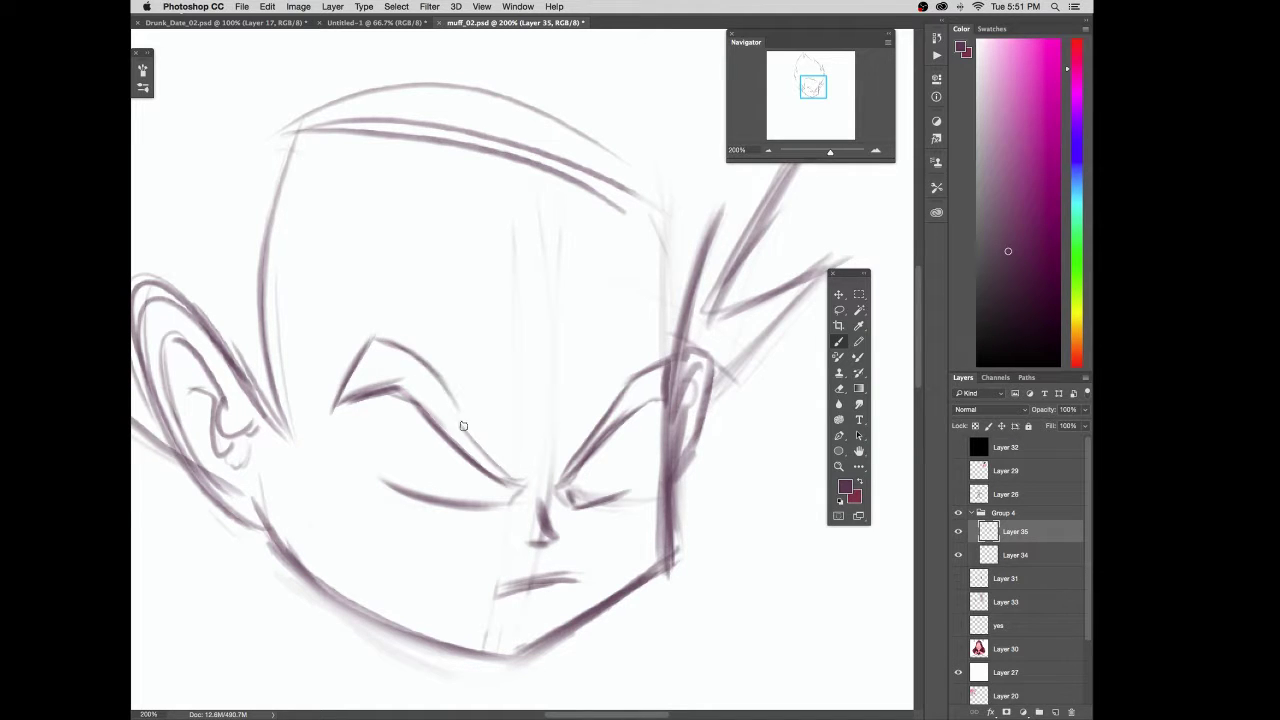
{"action": "left_click_drag", "start_coordinate": [426, 366], "coordinate": [500, 470]}
Step: Shade both eyebrows inside their outlines with a larger brush
{"action": "key", "text": "bracketright"}
{"action": "key", "text": "bracketright"}
{"action": "key", "text": "bracketright"}
{"action": "key", "text": "bracketright"}
{"action": "mouse_move", "coordinate": [373, 354]}
{"action": "left_mouse_down"}
{"action": "mouse_move", "coordinate": [348, 391]}
{"action": "mouse_move", "coordinate": [388, 357]}
{"action": "mouse_move", "coordinate": [392, 379]}
{"action": "mouse_move", "coordinate": [422, 379]}
{"action": "mouse_move", "coordinate": [446, 425]}
{"action": "mouse_move", "coordinate": [421, 376]}
{"action": "mouse_move", "coordinate": [482, 471]}
{"action": "mouse_move", "coordinate": [569, 481]}
{"action": "mouse_move", "coordinate": [660, 374]}
{"action": "mouse_move", "coordinate": [622, 416]}
{"action": "mouse_move", "coordinate": [660, 381]}
{"action": "left_mouse_up"}
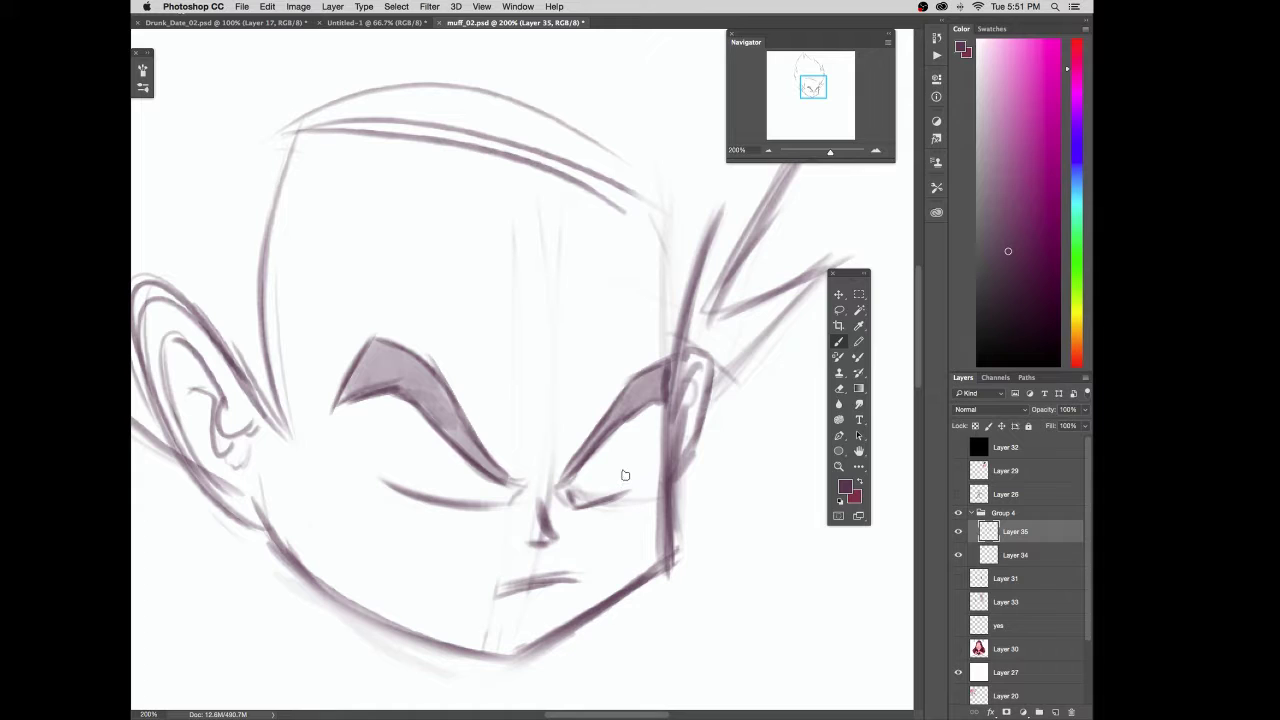
Step: Close the outer sides of both eyes and draw shaded irises tucked under the eyebrows
{"action": "mouse_move", "coordinate": [655, 402]}
{"action": "left_mouse_down"}
{"action": "mouse_move", "coordinate": [638, 485]}
{"action": "mouse_move", "coordinate": [653, 394]}
{"action": "mouse_move", "coordinate": [635, 489]}
{"action": "mouse_move", "coordinate": [656, 403]}
{"action": "mouse_move", "coordinate": [606, 497]}
{"action": "left_mouse_up"}
{"action": "left_click_drag", "start_coordinate": [365, 400], "coordinate": [382, 486]}
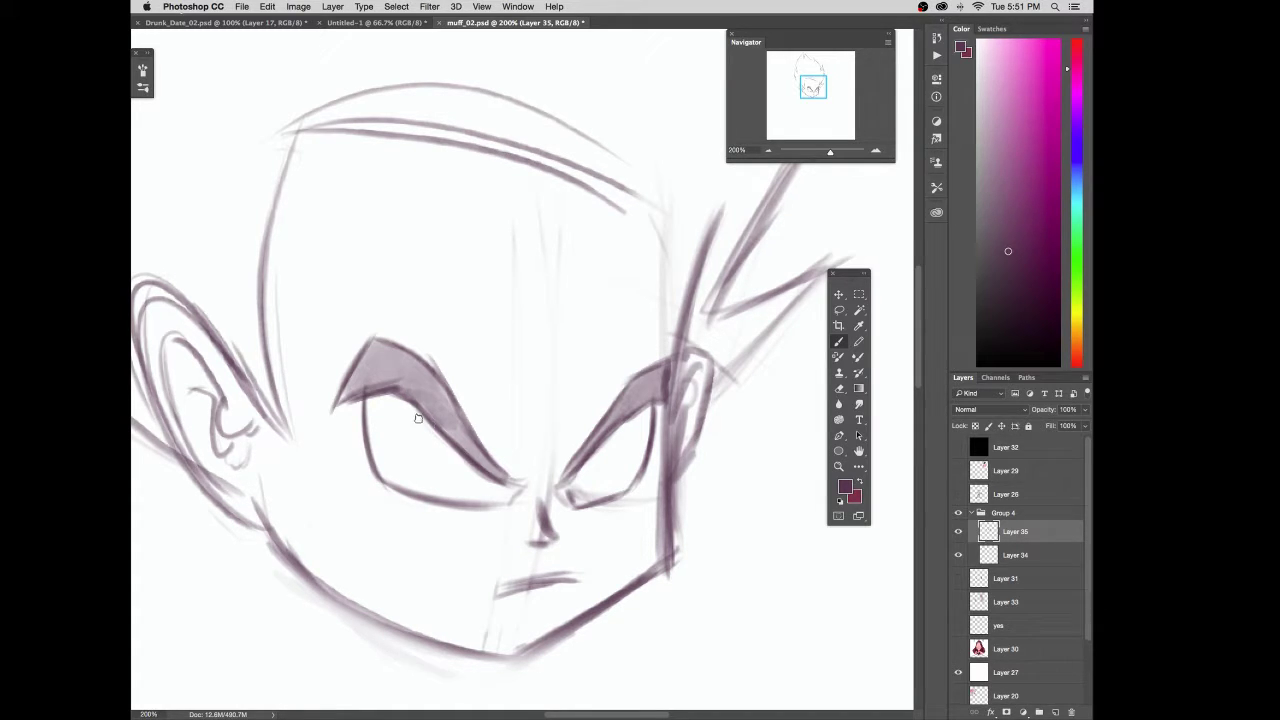
{"action": "left_click_drag", "start_coordinate": [399, 424], "coordinate": [434, 448]}
{"action": "mouse_move", "coordinate": [621, 441]}
{"action": "left_mouse_down"}
{"action": "mouse_move", "coordinate": [595, 423]}
{"action": "mouse_move", "coordinate": [590, 477]}
{"action": "mouse_move", "coordinate": [584, 457]}
{"action": "mouse_move", "coordinate": [597, 475]}
{"action": "mouse_move", "coordinate": [615, 427]}
{"action": "mouse_move", "coordinate": [582, 465]}
{"action": "mouse_move", "coordinate": [614, 425]}
{"action": "mouse_move", "coordinate": [588, 470]}
{"action": "left_mouse_up"}
{"action": "mouse_move", "coordinate": [404, 400]}
{"action": "left_mouse_down"}
{"action": "mouse_move", "coordinate": [411, 456]}
{"action": "mouse_move", "coordinate": [401, 405]}
{"action": "mouse_move", "coordinate": [432, 408]}
{"action": "mouse_move", "coordinate": [409, 438]}
{"action": "mouse_move", "coordinate": [439, 433]}
{"action": "mouse_move", "coordinate": [424, 464]}
{"action": "left_mouse_up"}
{"action": "mouse_move", "coordinate": [400, 400]}
{"action": "left_mouse_down"}
{"action": "mouse_move", "coordinate": [420, 450]}
{"action": "mouse_move", "coordinate": [412, 428]}
{"action": "mouse_move", "coordinate": [428, 430]}
{"action": "mouse_move", "coordinate": [428, 452]}
{"action": "mouse_move", "coordinate": [415, 452]}
{"action": "left_mouse_up"}
{"action": "mouse_move", "coordinate": [598, 458]}
{"action": "left_mouse_down"}
{"action": "mouse_move", "coordinate": [610, 474]}
{"action": "mouse_move", "coordinate": [612, 462]}
{"action": "left_mouse_up"}
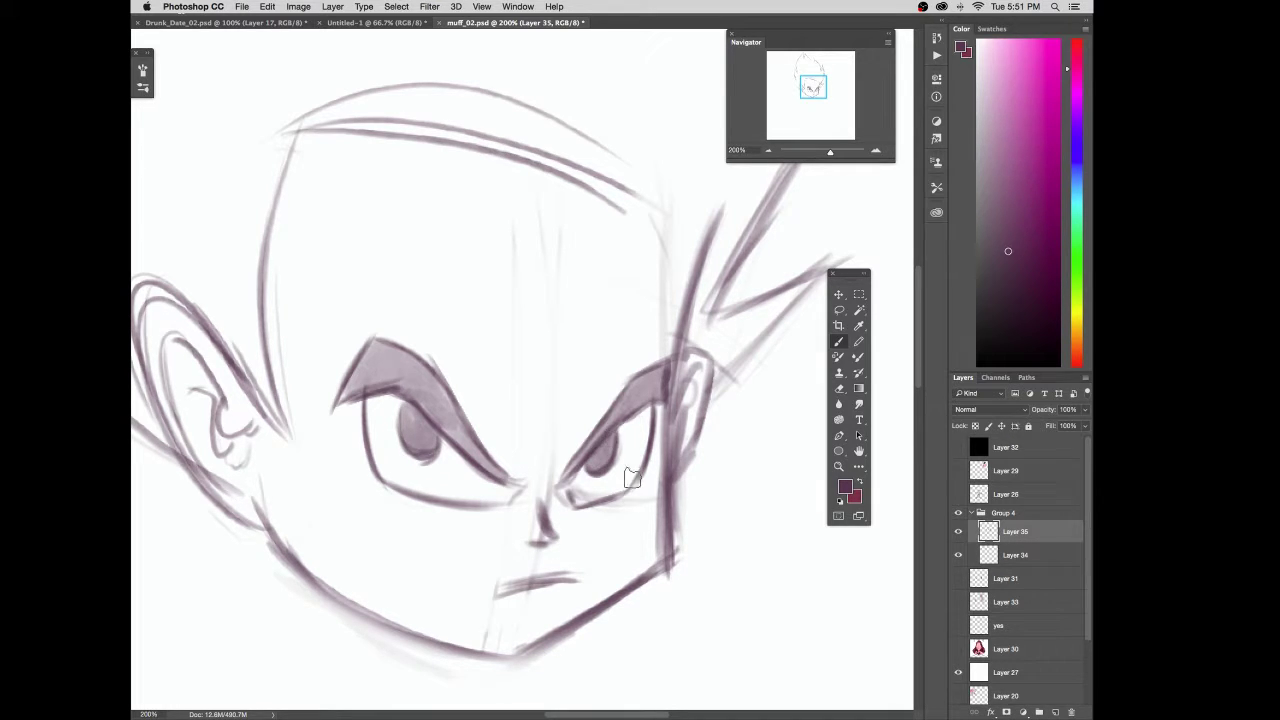
Step: Erase the mouth and old nose, redraw the nose as a small hook, and extend the left brow's inner end toward the bridge
{"action": "key", "text": "super+minus"}
{"action": "key", "text": "super+minus"}
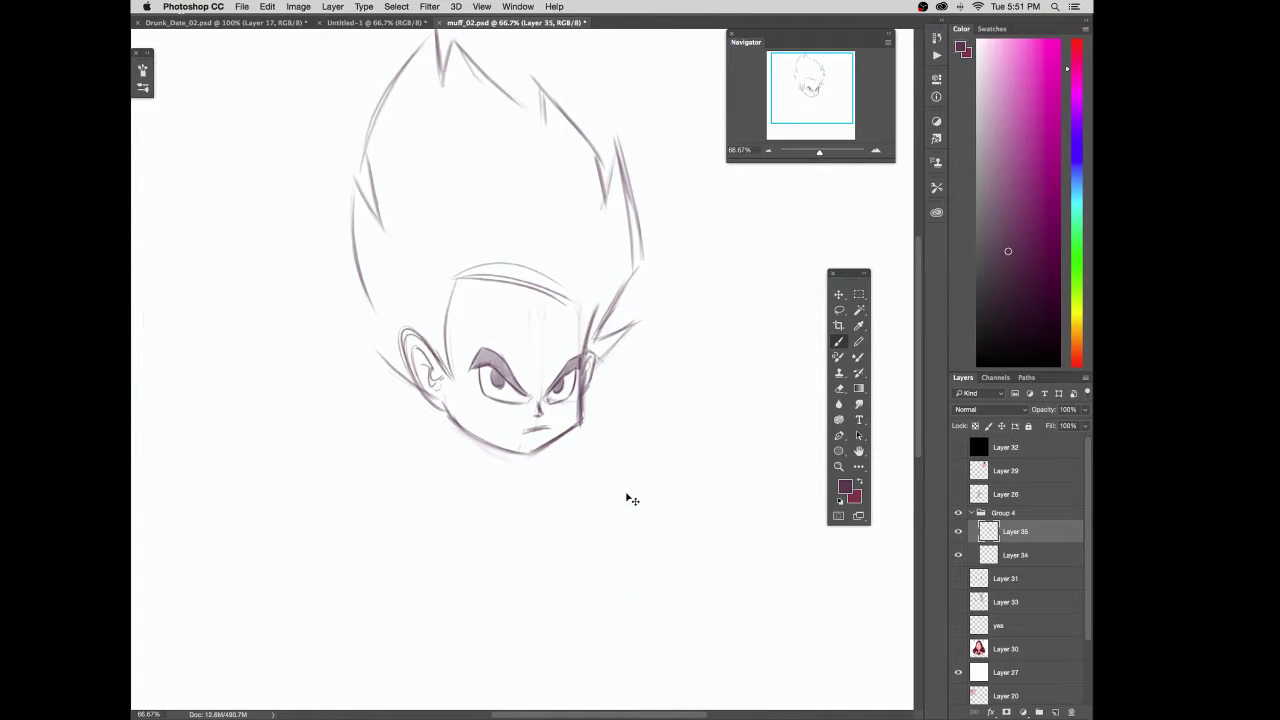
{"action": "key", "text": "super+plus"}
{"action": "left_click_drag", "start_coordinate": [650, 446], "coordinate": [643, 523]}
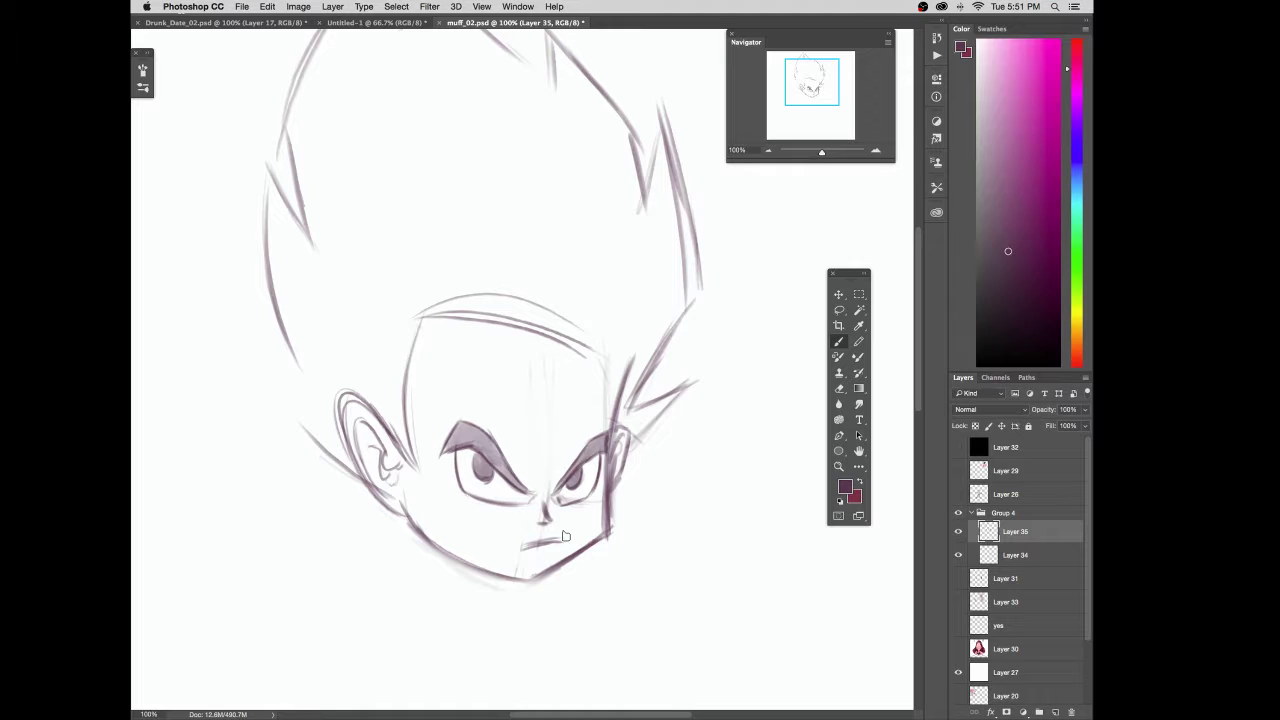
{"action": "mouse_move", "coordinate": [547, 538]}
{"action": "left_mouse_down"}
{"action": "mouse_move", "coordinate": [534, 543]}
{"action": "mouse_move", "coordinate": [544, 494]}
{"action": "left_mouse_up"}
{"action": "left_click_drag", "start_coordinate": [527, 490], "coordinate": [520, 484]}
{"action": "left_click_drag", "start_coordinate": [540, 506], "coordinate": [552, 507]}
{"action": "key", "text": "["}
{"action": "key", "text": "["}
{"action": "key", "text": "["}
{"action": "left_click", "coordinate": [300, 7]}
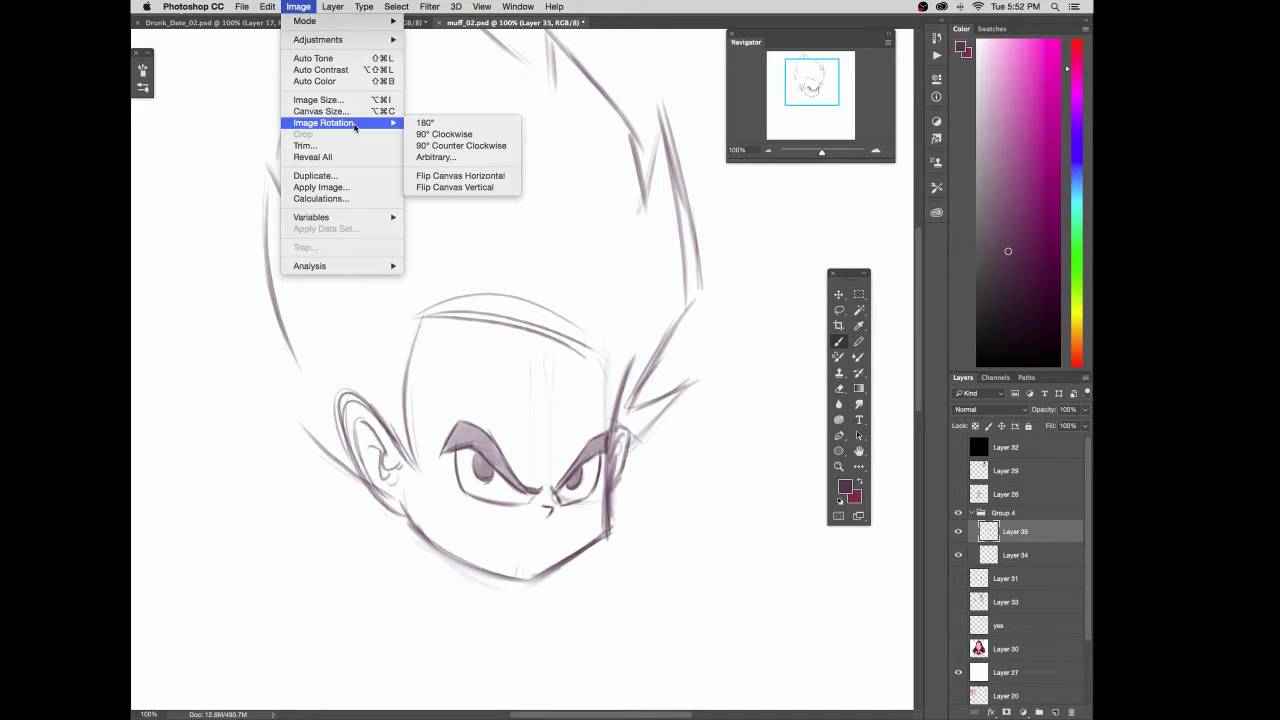
{"action": "left_click", "coordinate": [301, 7]}
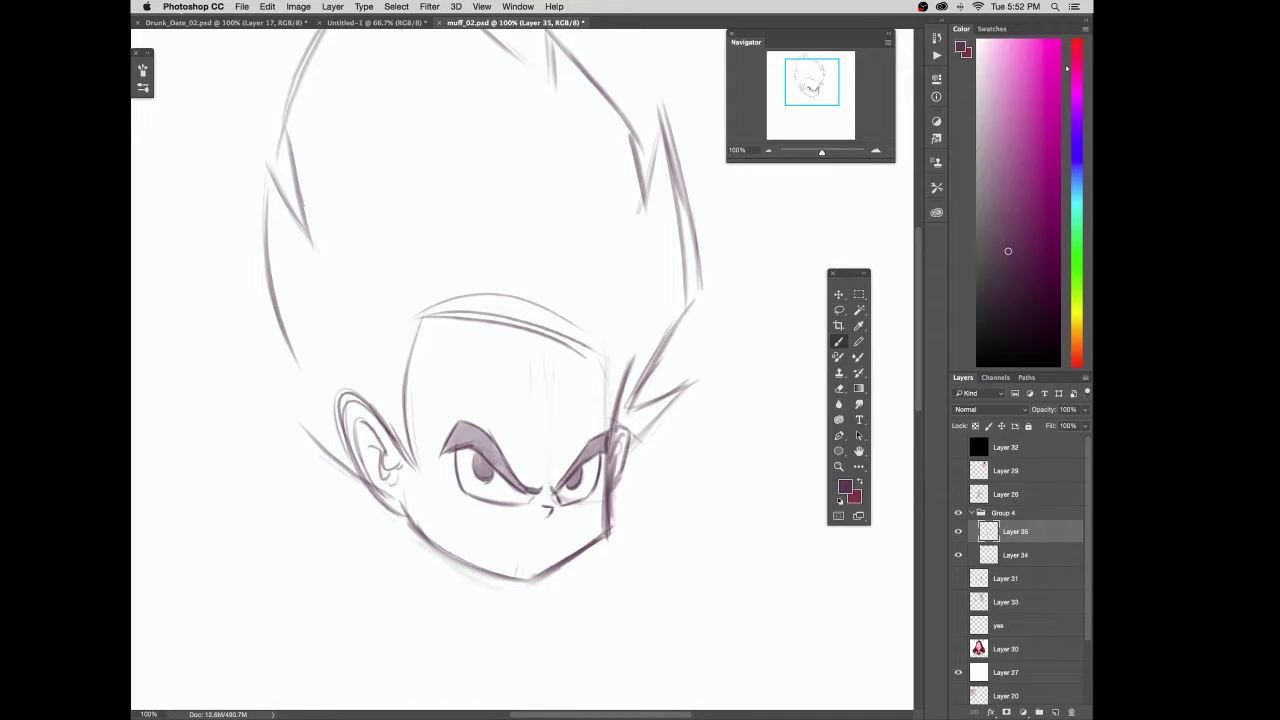
{"action": "key", "text": "super+Tab"}
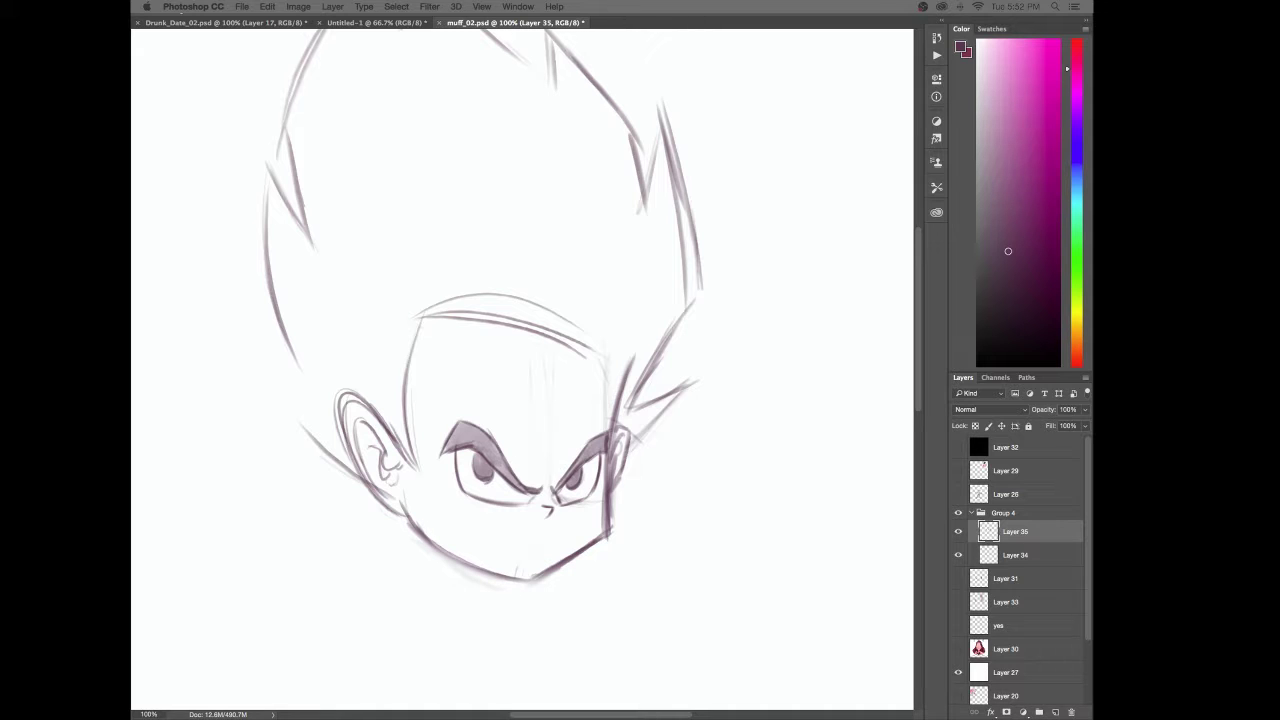
{"action": "mouse_move", "coordinate": [450, 708]}
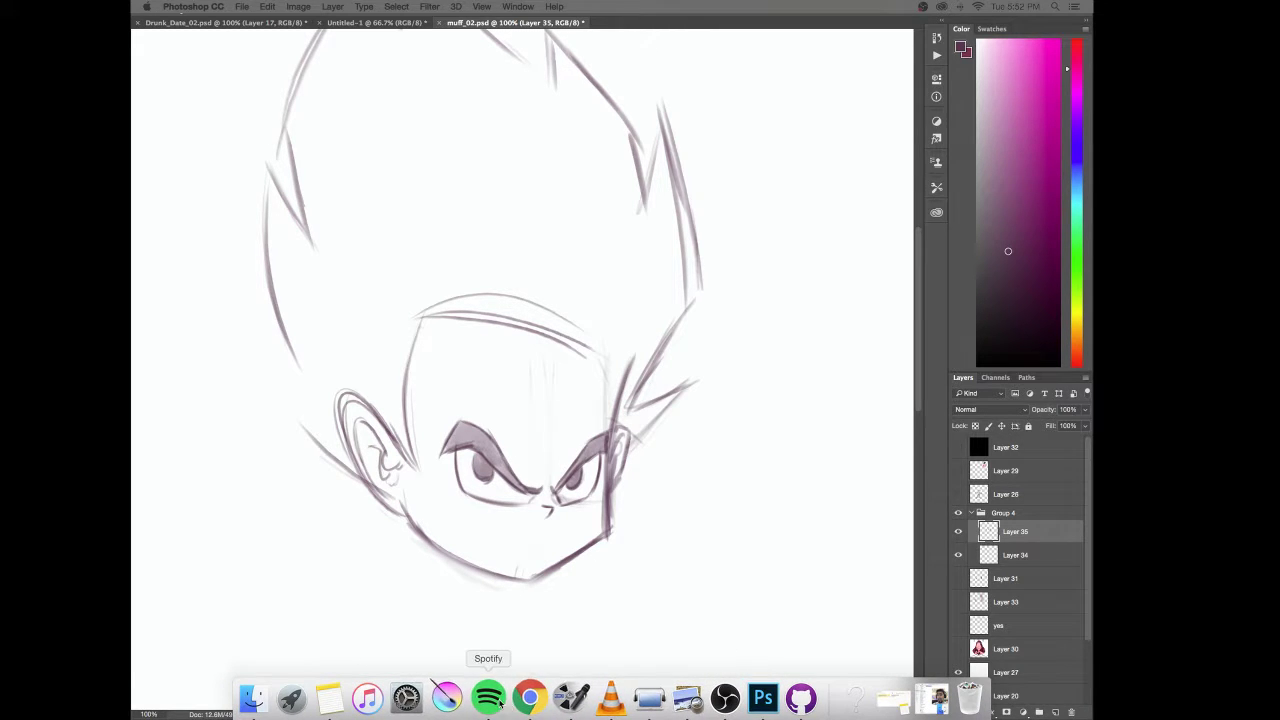
{"action": "scroll", "coordinate": [494, 48], "scroll_direction": "down", "scroll_amount": 3}
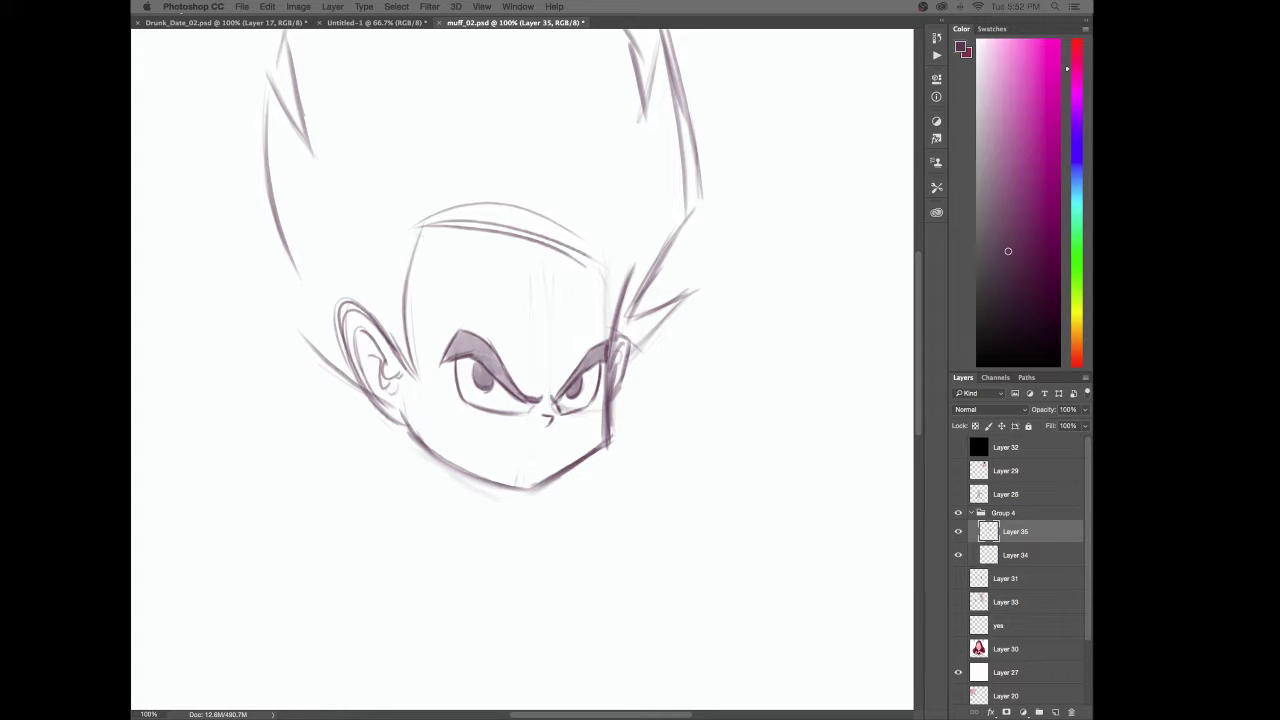
{"action": "left_click", "coordinate": [619, 260]}
{"action": "left_click_drag", "start_coordinate": [639, 243], "coordinate": [696, 309]}
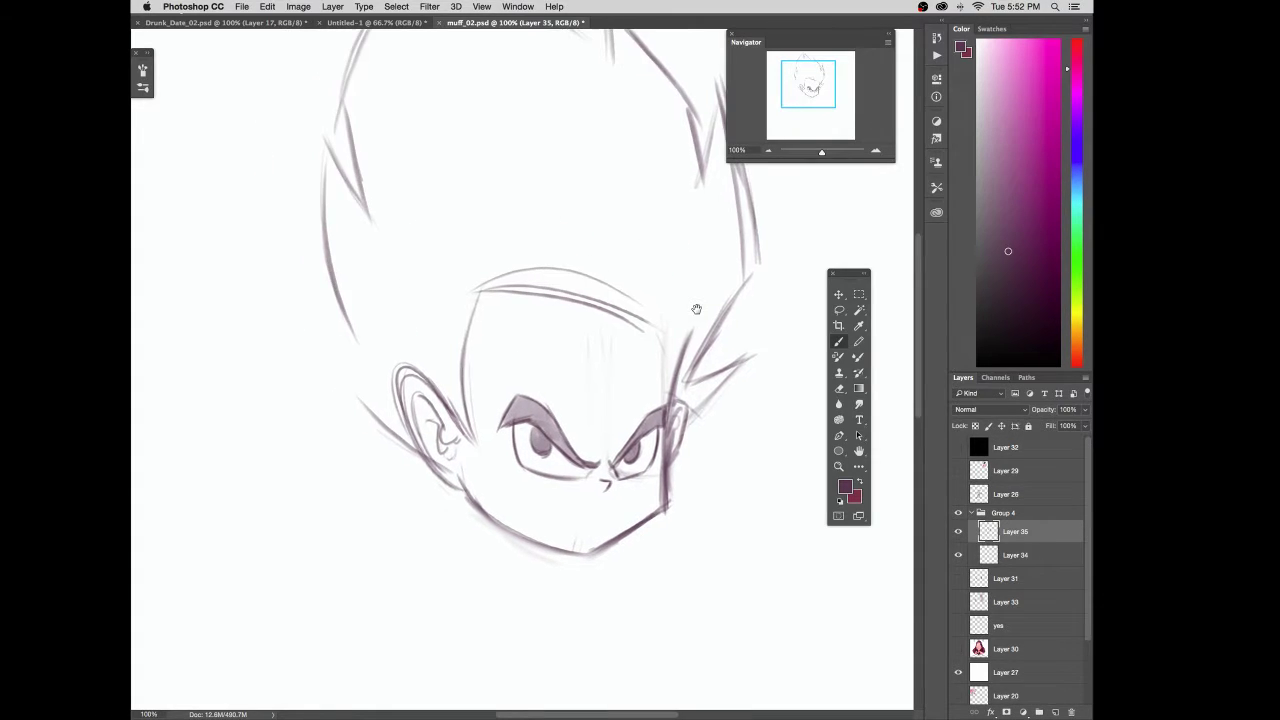
{"action": "left_click_drag", "start_coordinate": [668, 438], "coordinate": [669, 459]}
{"action": "key", "text": "super+minus"}
{"action": "scroll", "coordinate": [624, 478], "scroll_direction": "up", "scroll_amount": 2}
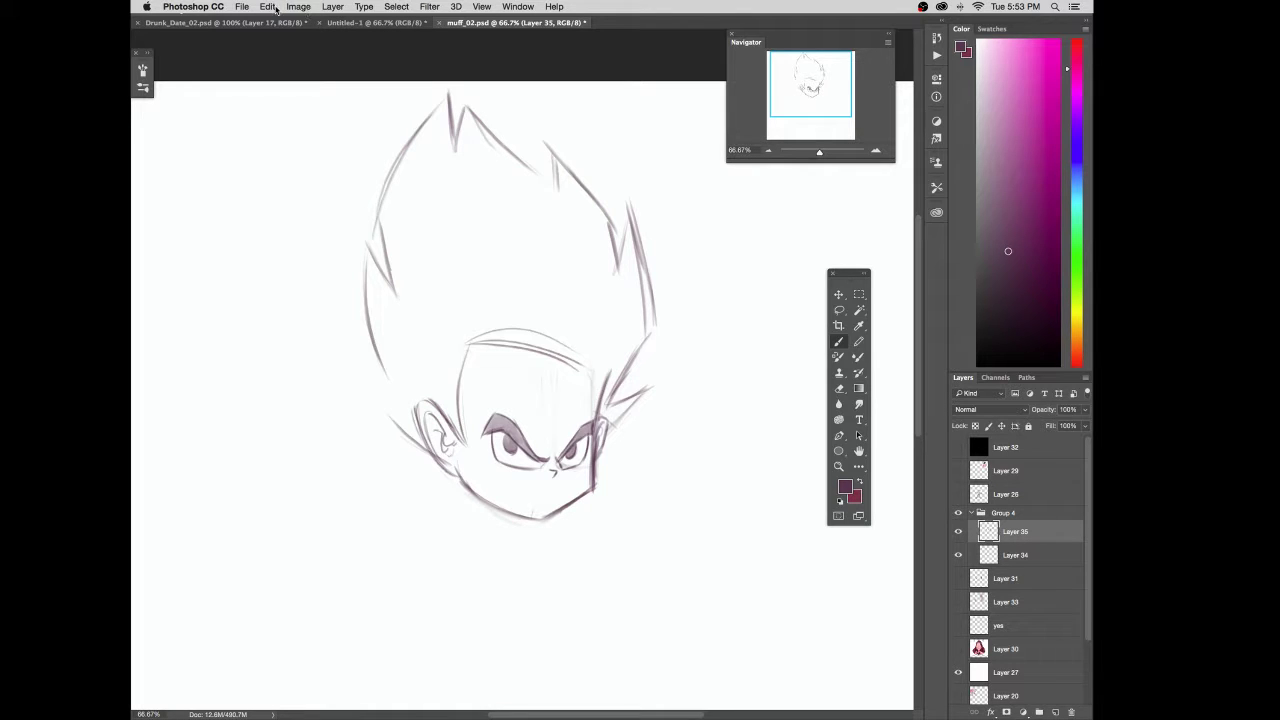
Step: Create an action named "flip" in the Default Actions set without a function key and start recording it
{"action": "left_click", "coordinate": [507, 8]}
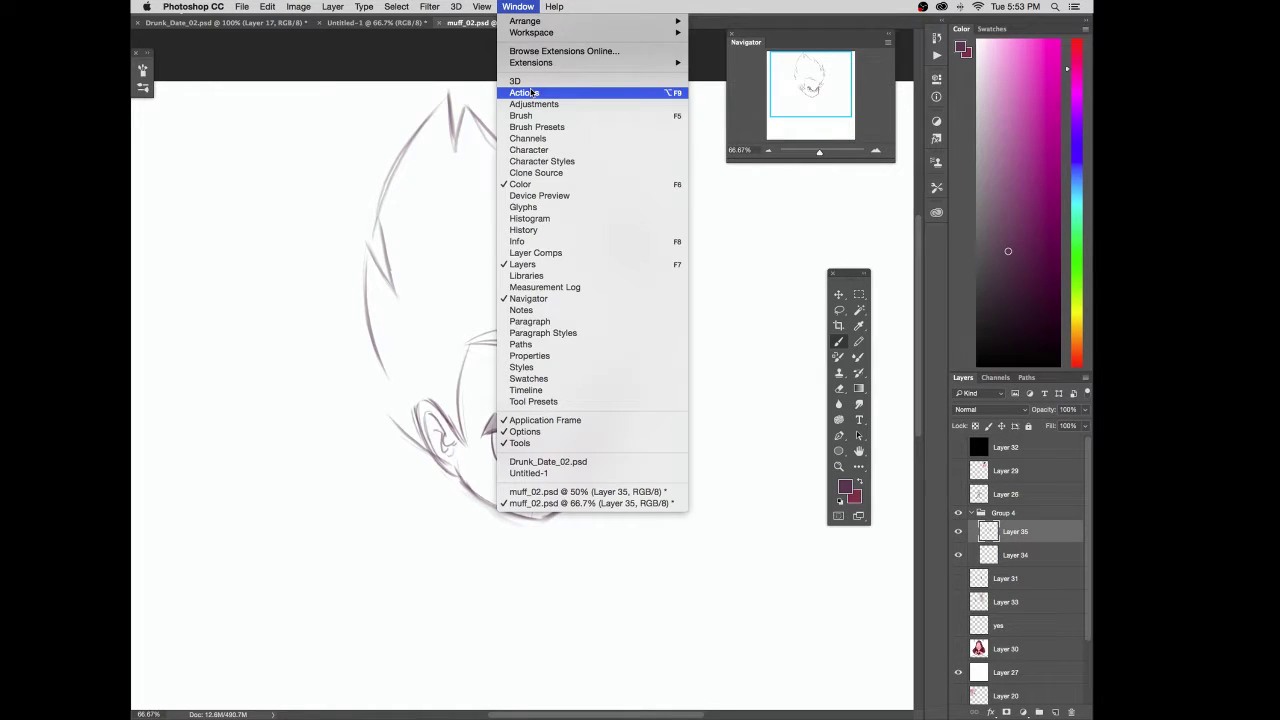
{"action": "left_click", "coordinate": [531, 92]}
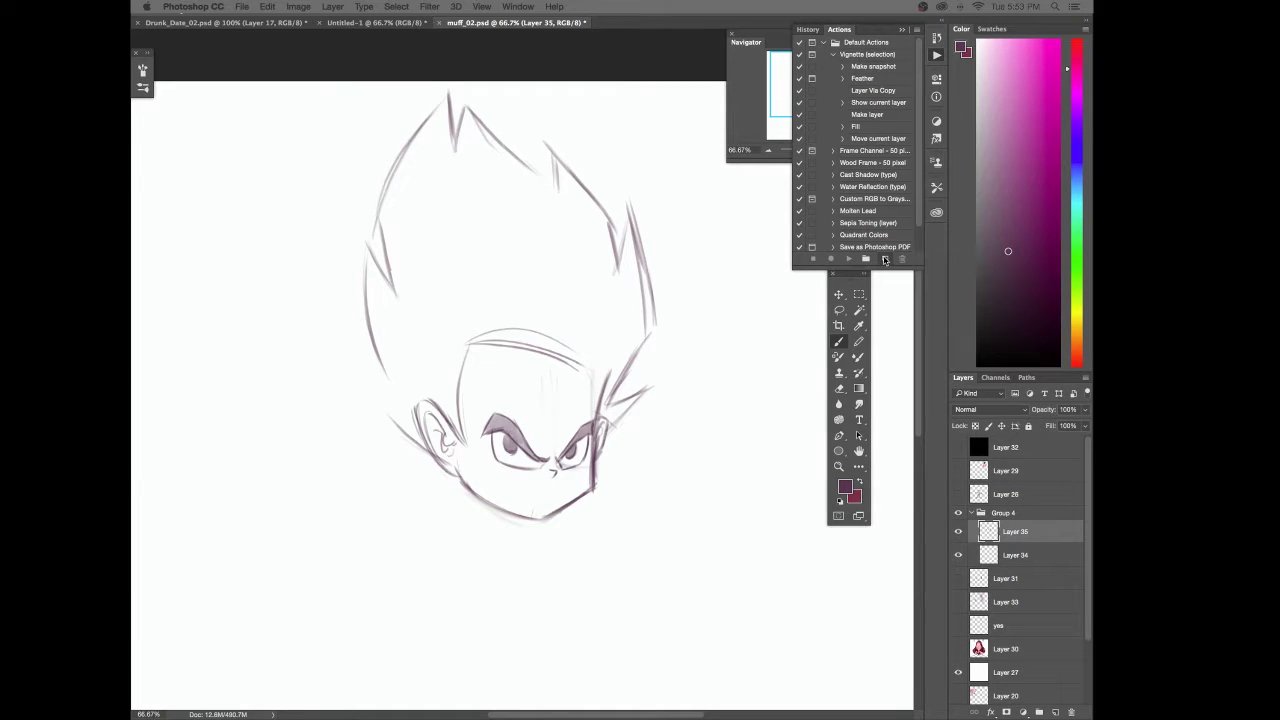
{"action": "left_click", "coordinate": [884, 259]}
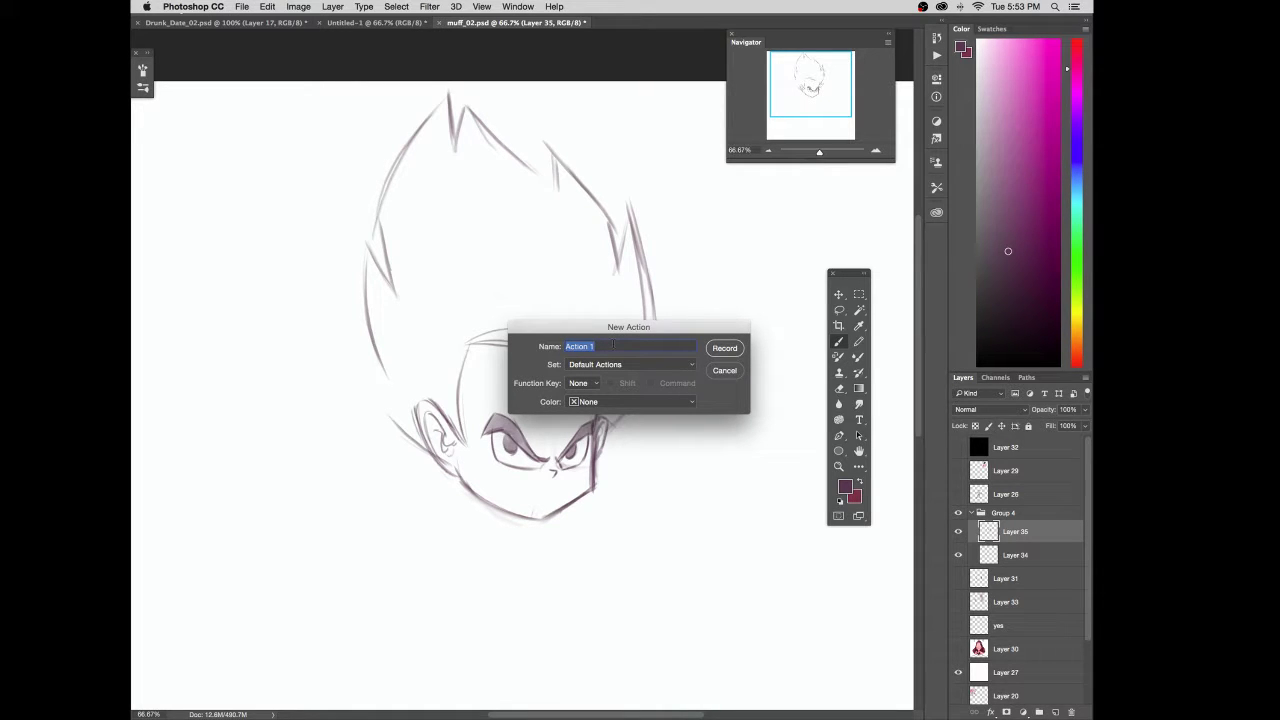
{"action": "key", "text": "BackSpace"}
{"action": "type", "text": "flip"}
{"action": "left_click", "coordinate": [727, 349]}
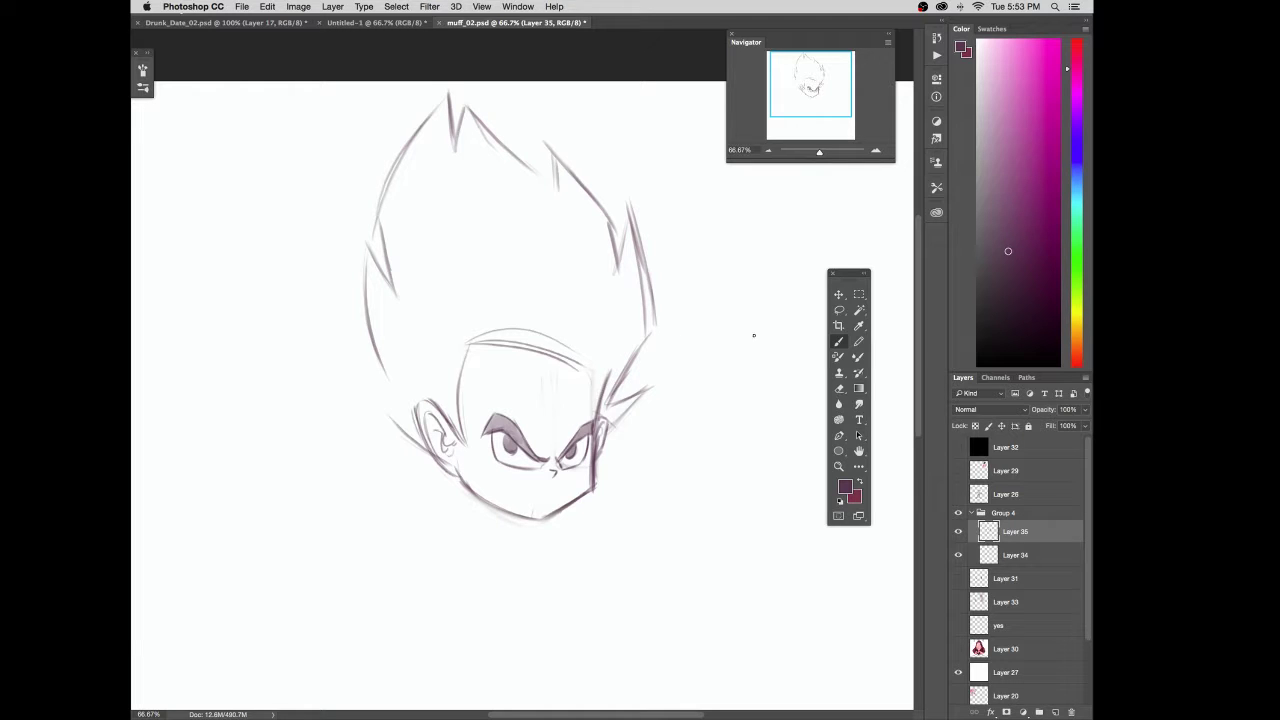
Step: Stop the recording and delete the empty "flip" action
{"action": "left_click", "coordinate": [521, 8]}
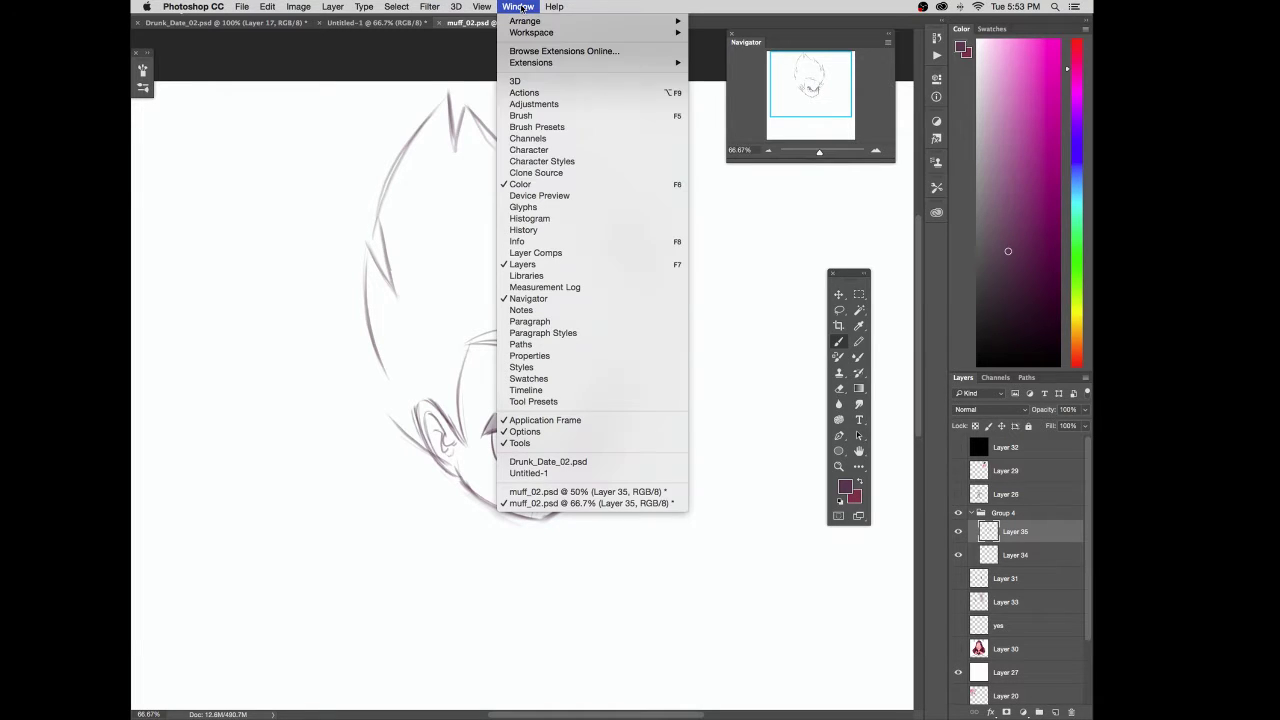
{"action": "left_click", "coordinate": [540, 92]}
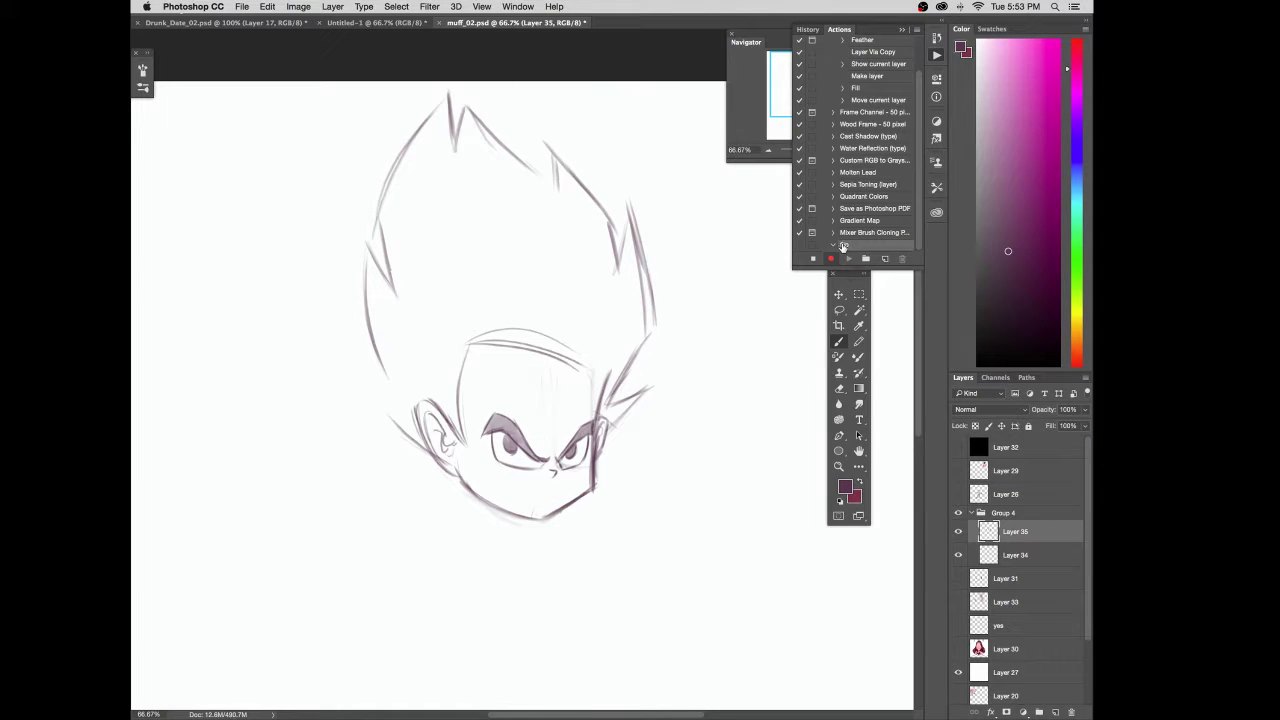
{"action": "left_click", "coordinate": [815, 261]}
{"action": "left_click", "coordinate": [901, 259]}
{"action": "left_click", "coordinate": [711, 241]}
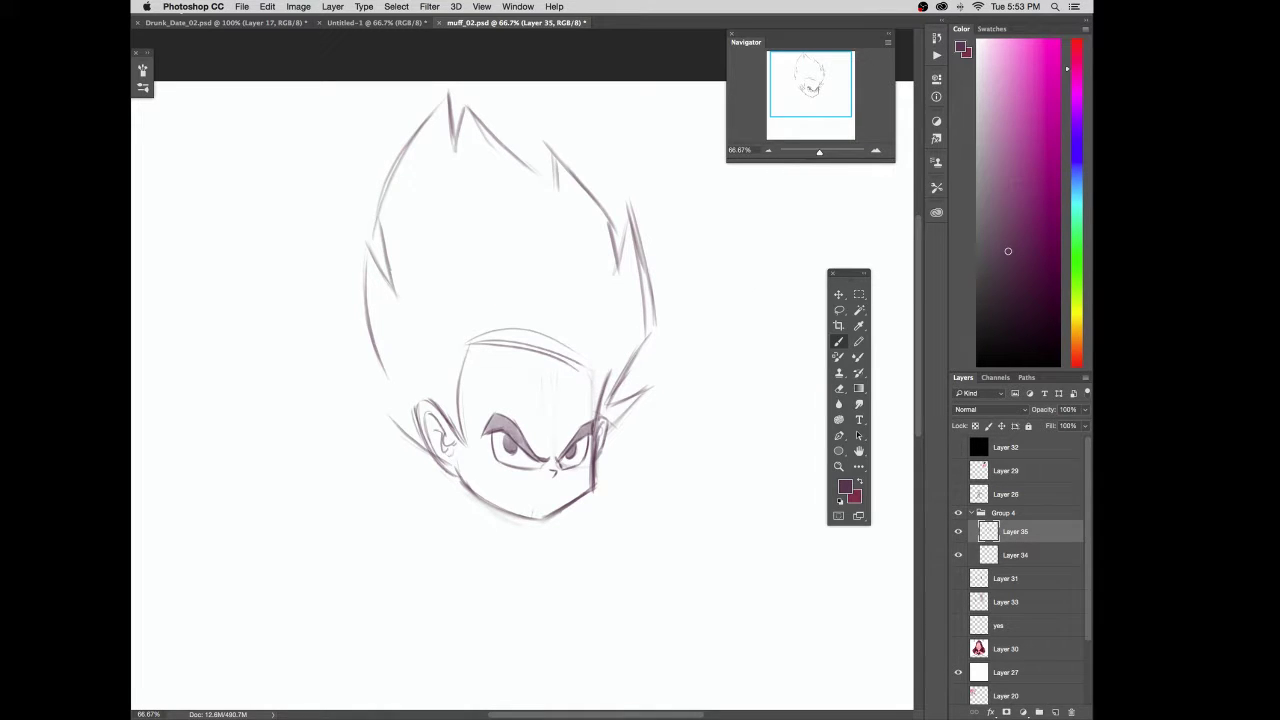
Step: Create an action named "flip" in Default Actions, assign it the function key F1, and start recording
{"action": "left_click", "coordinate": [432, 7]}
{"action": "mouse_move", "coordinate": [518, 7]}
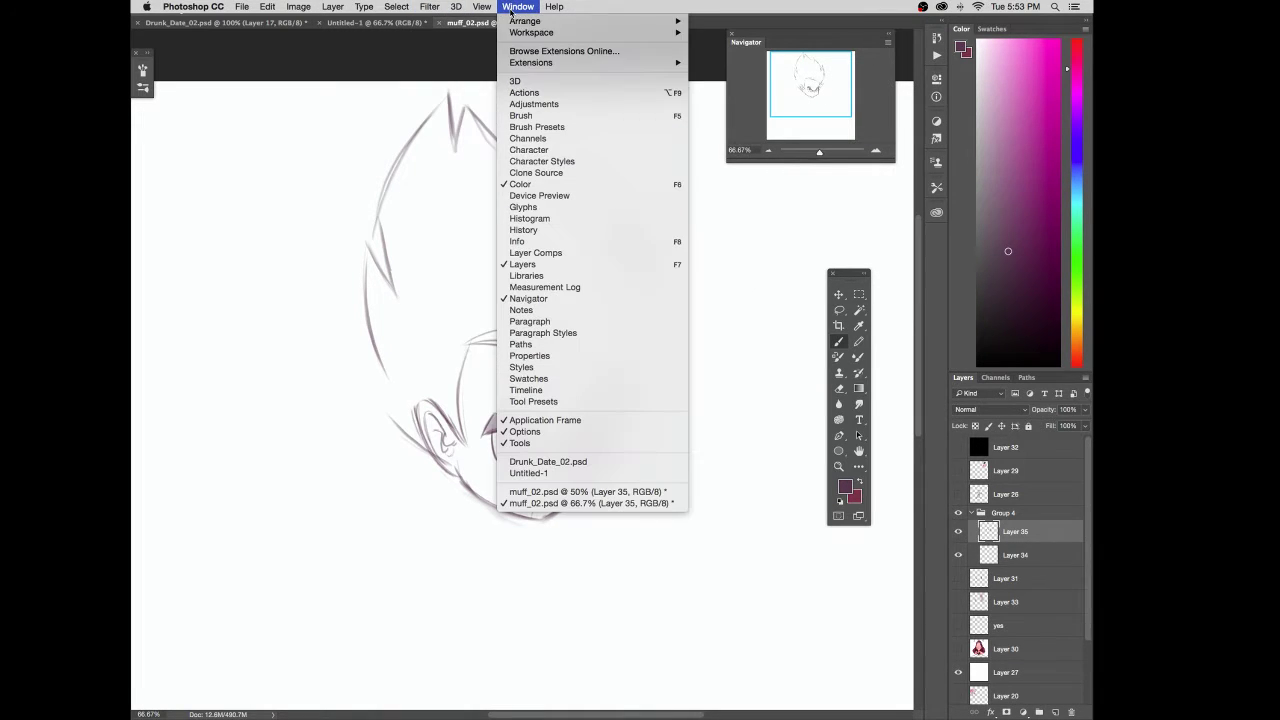
{"action": "left_click", "coordinate": [542, 93]}
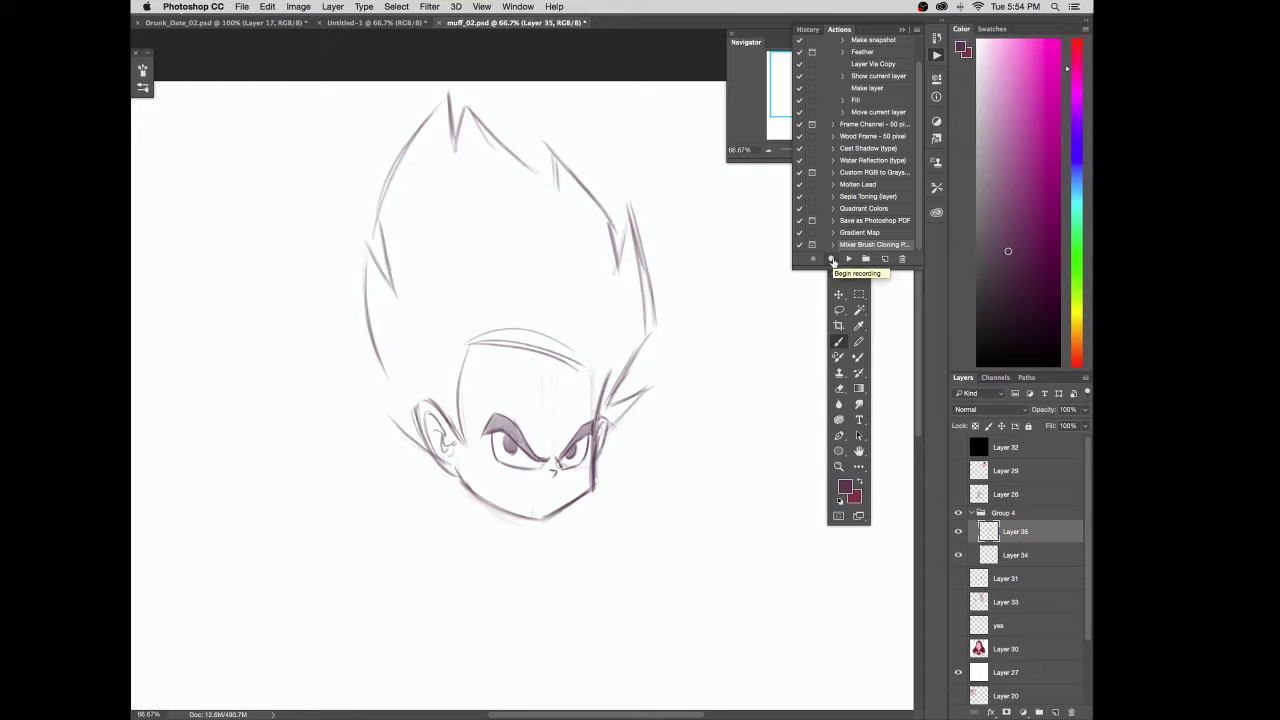
{"action": "left_click", "coordinate": [884, 259]}
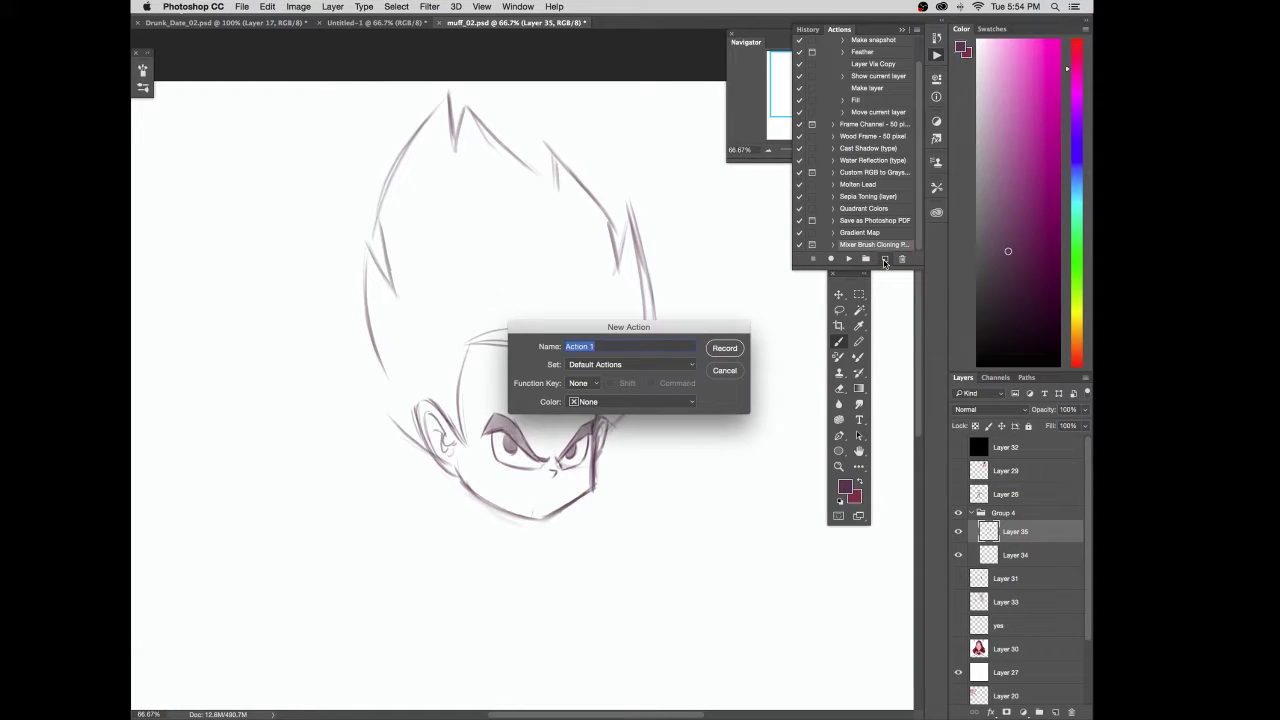
{"action": "type", "text": "flip"}
{"action": "left_click", "coordinate": [594, 384]}
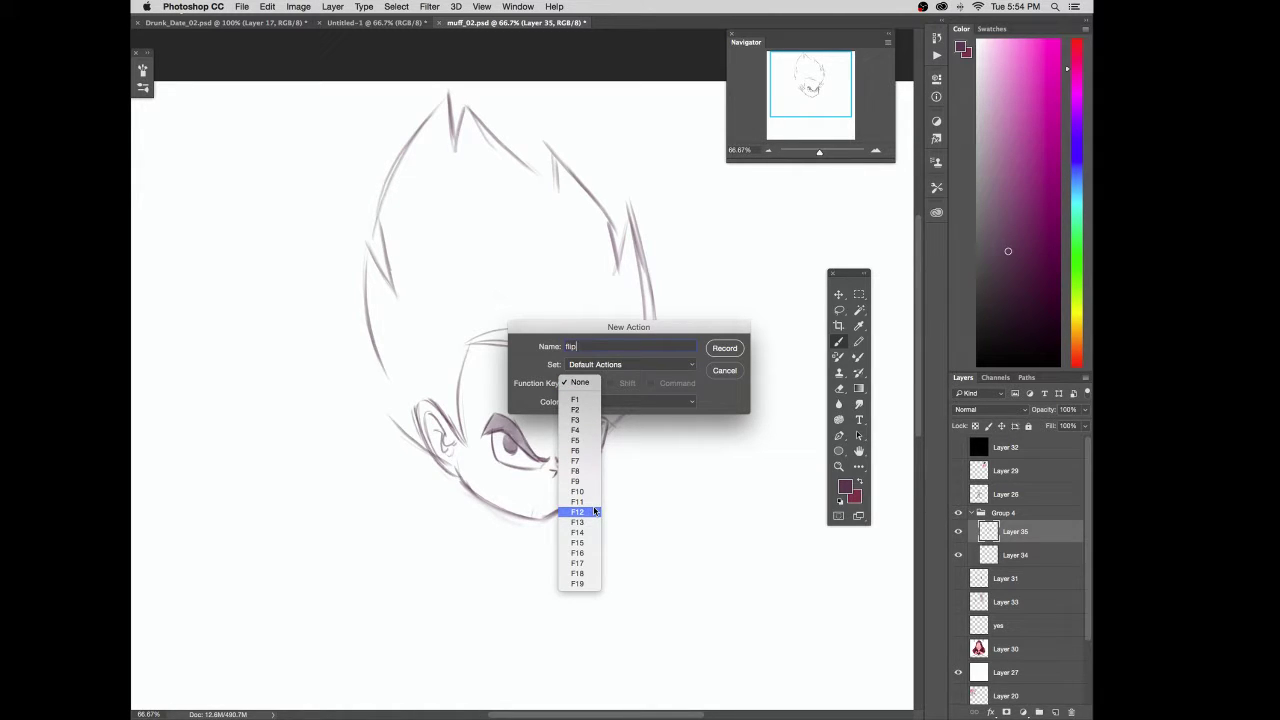
{"action": "left_click", "coordinate": [587, 402]}
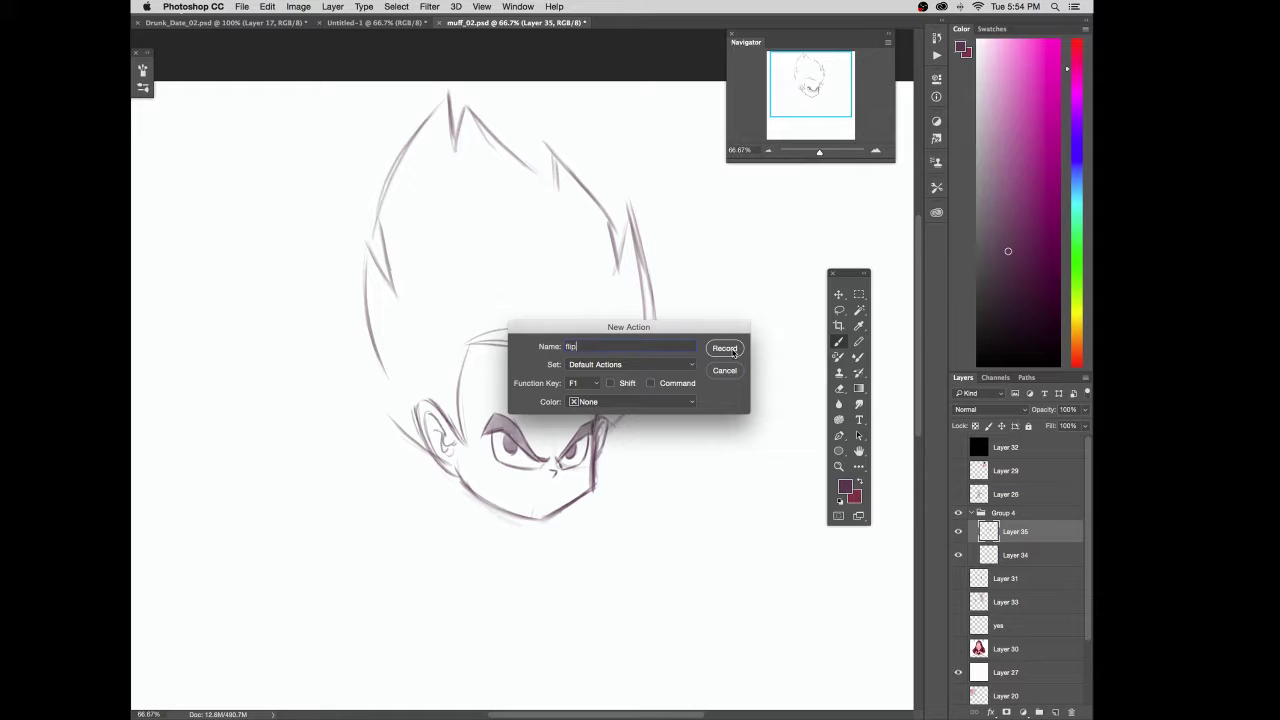
{"action": "left_click", "coordinate": [734, 348]}
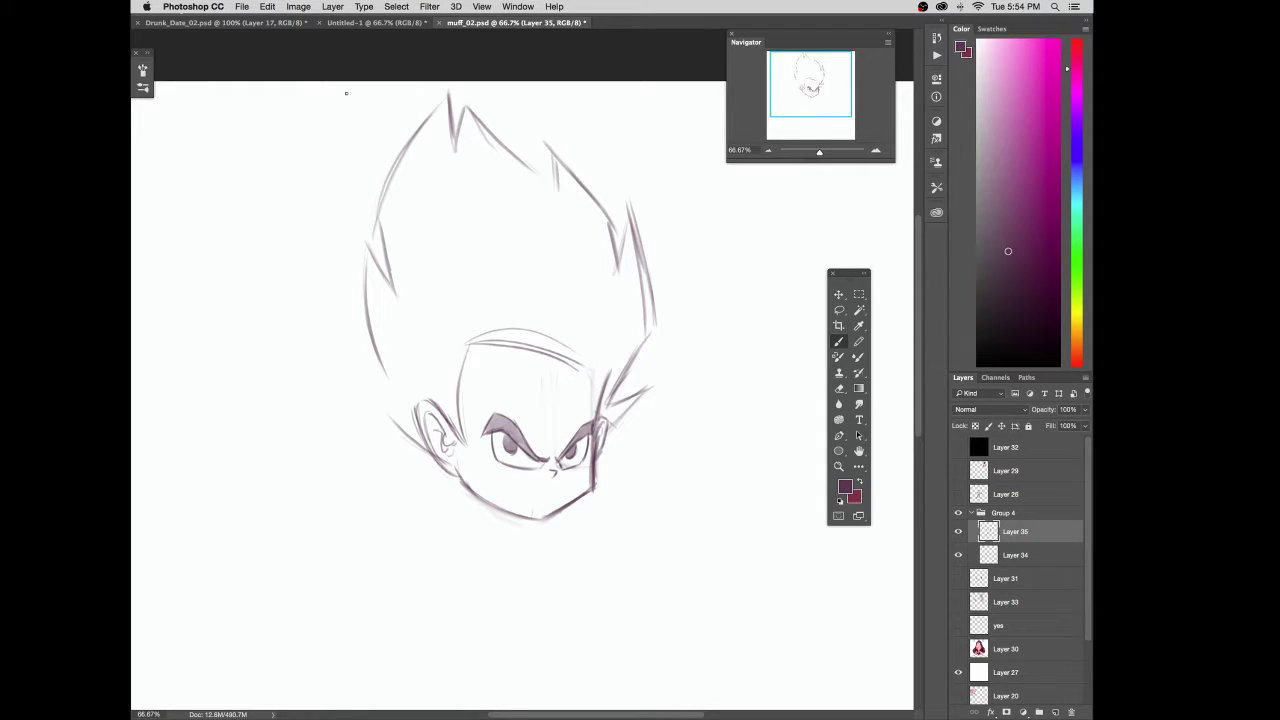
Step: Flip the canvas horizontally as the recorded command and stop recording the "flip" action
{"action": "left_click", "coordinate": [300, 7]}
{"action": "mouse_move", "coordinate": [350, 123]}
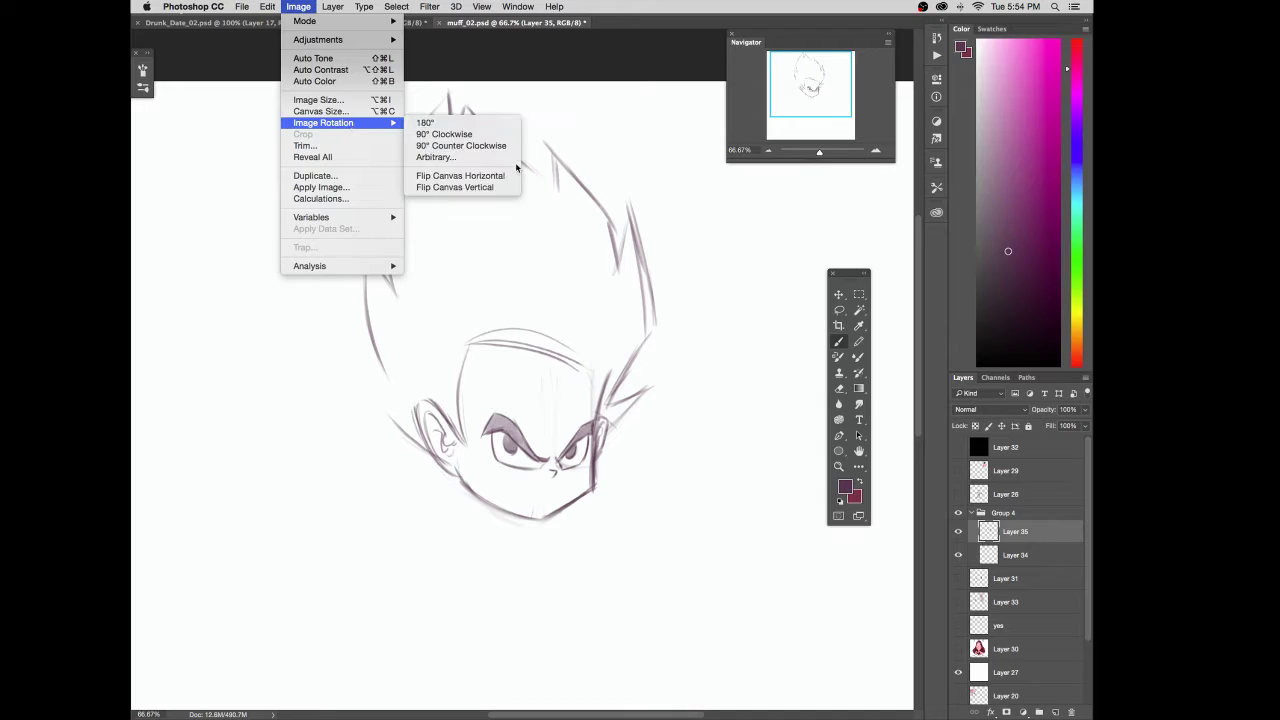
{"action": "left_click", "coordinate": [518, 177]}
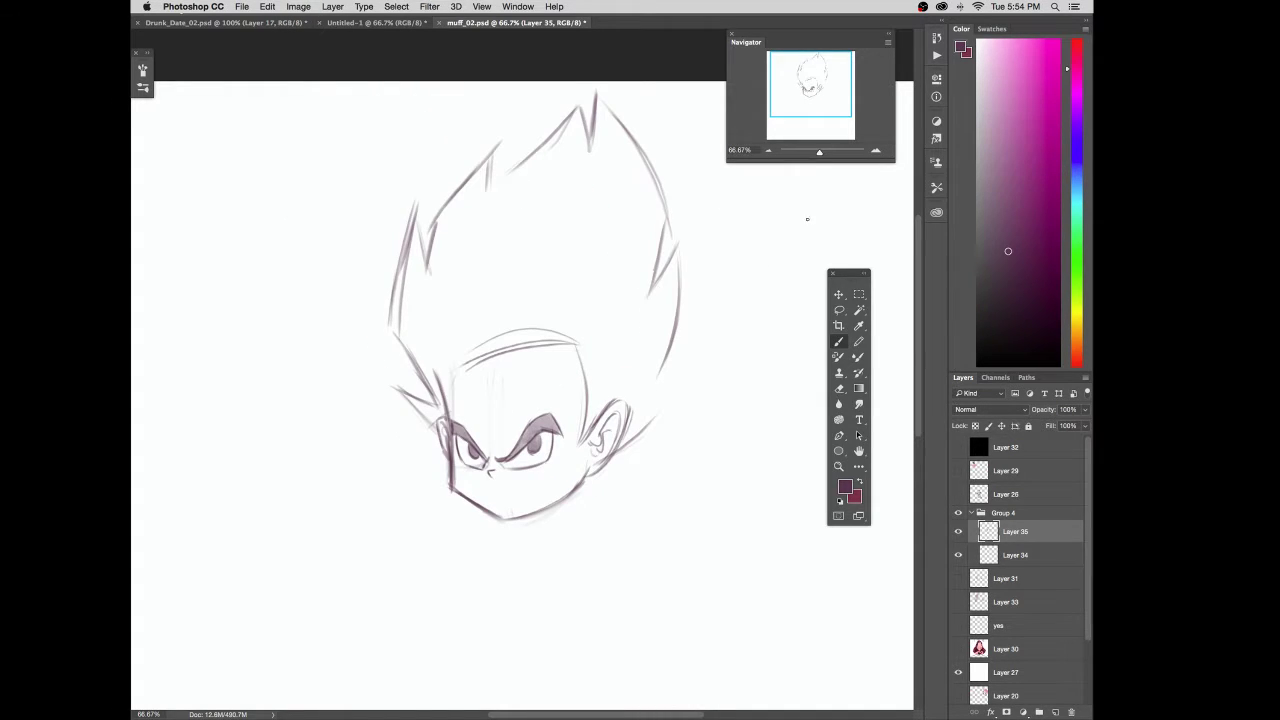
{"action": "left_click", "coordinate": [507, 6]}
{"action": "left_click", "coordinate": [524, 92]}
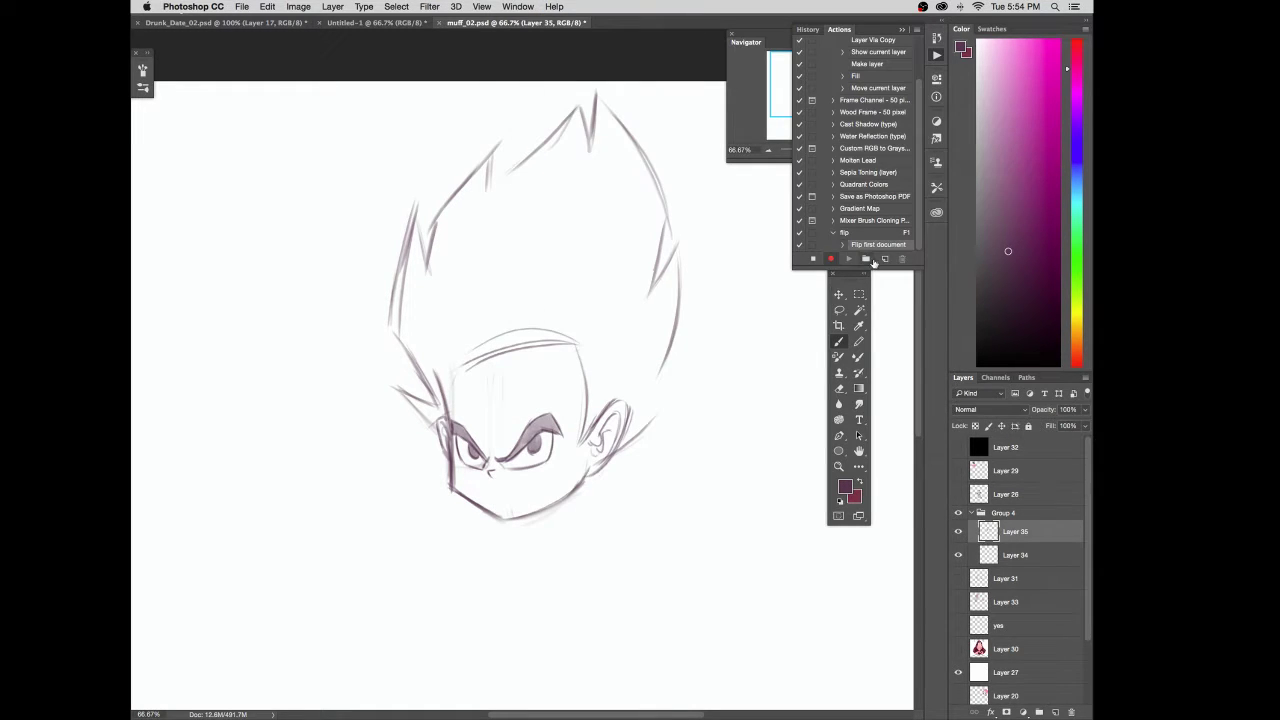
{"action": "left_click", "coordinate": [813, 259]}
{"action": "left_click", "coordinate": [737, 487]}
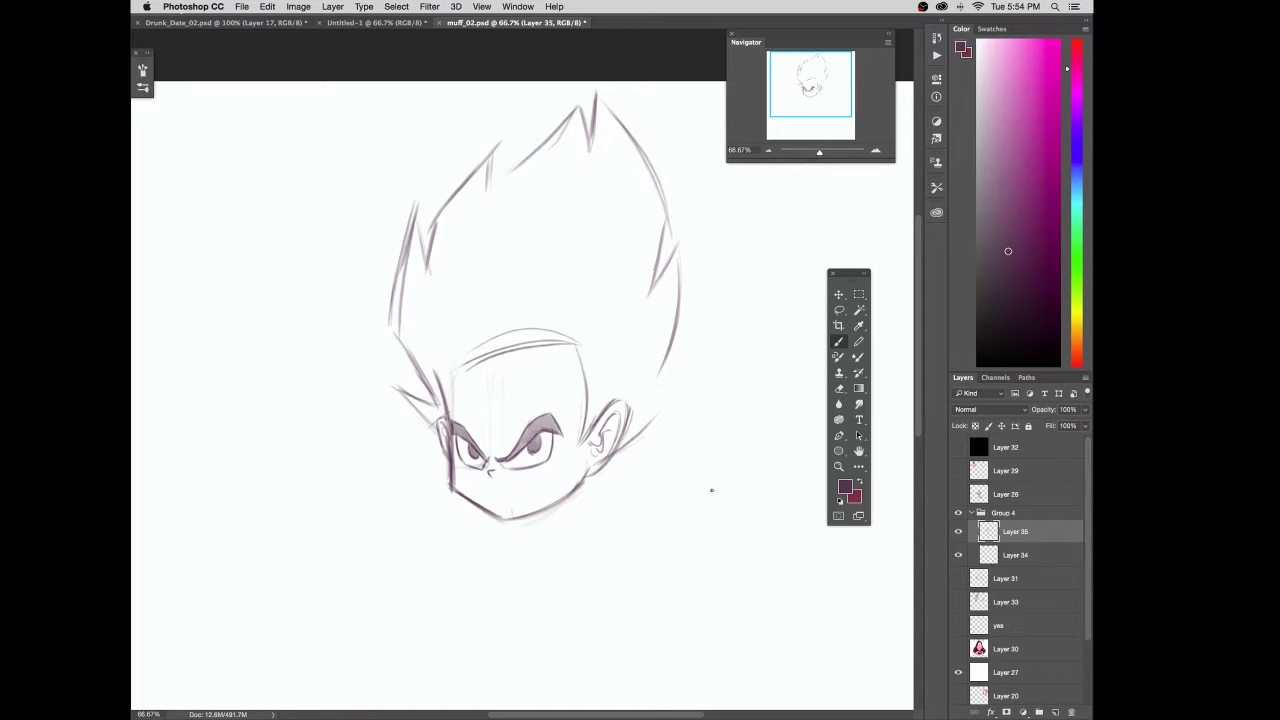
{"action": "key", "text": "ctrl+Up"}
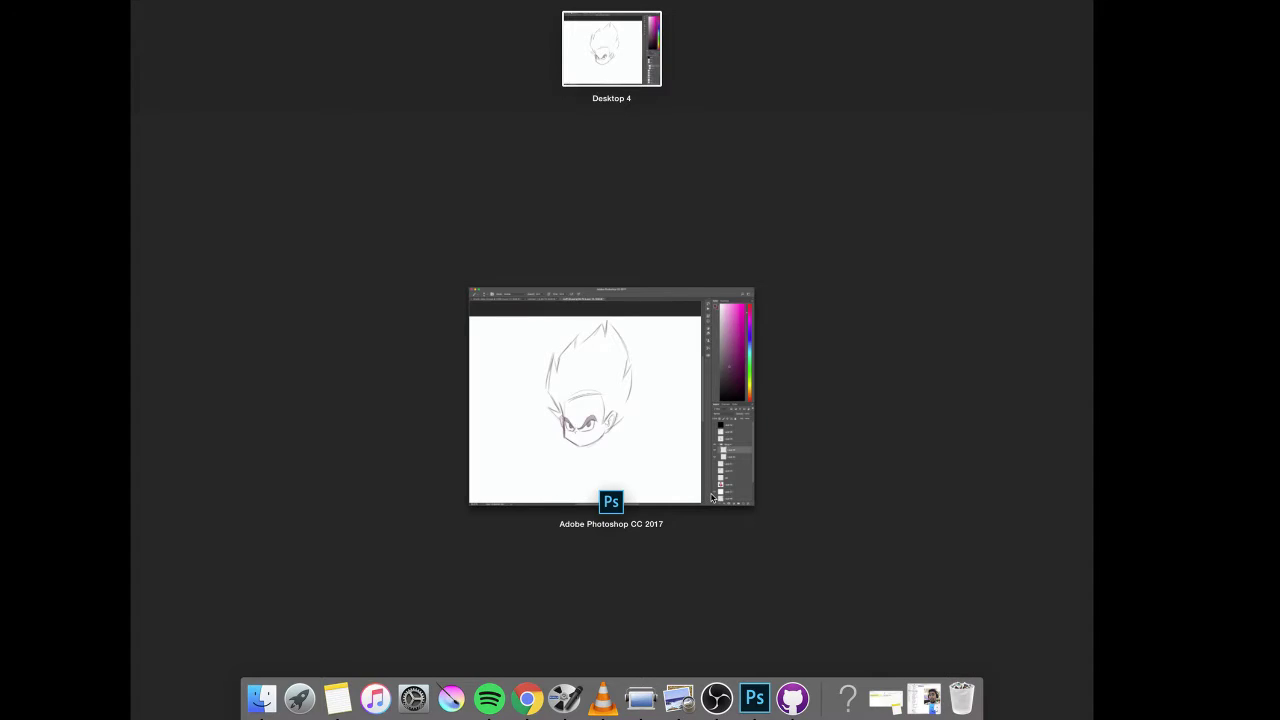
Step: Return to the muff_02.psd drawing and flip its canvas horizontally
{"action": "left_click", "coordinate": [711, 497]}
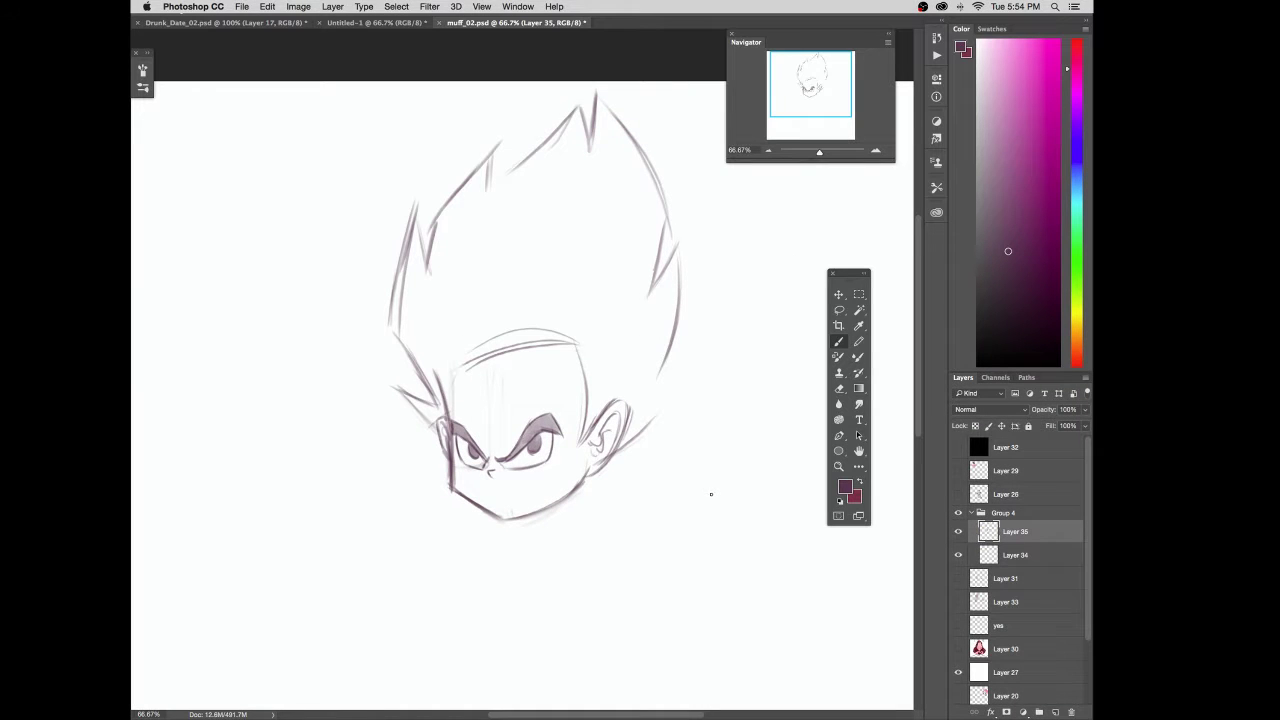
{"action": "key", "text": "F5"}
{"action": "key", "text": "F5"}
{"action": "left_click", "coordinate": [300, 7]}
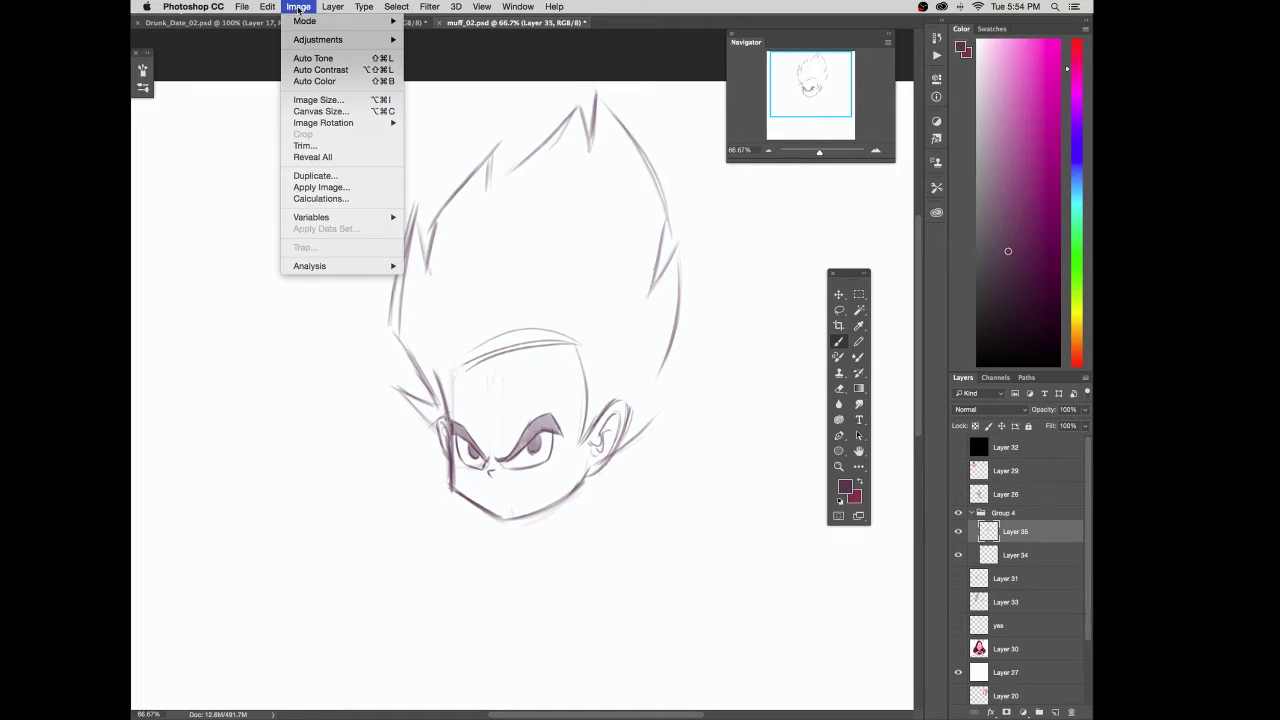
{"action": "mouse_move", "coordinate": [394, 127]}
{"action": "left_click", "coordinate": [487, 177]}
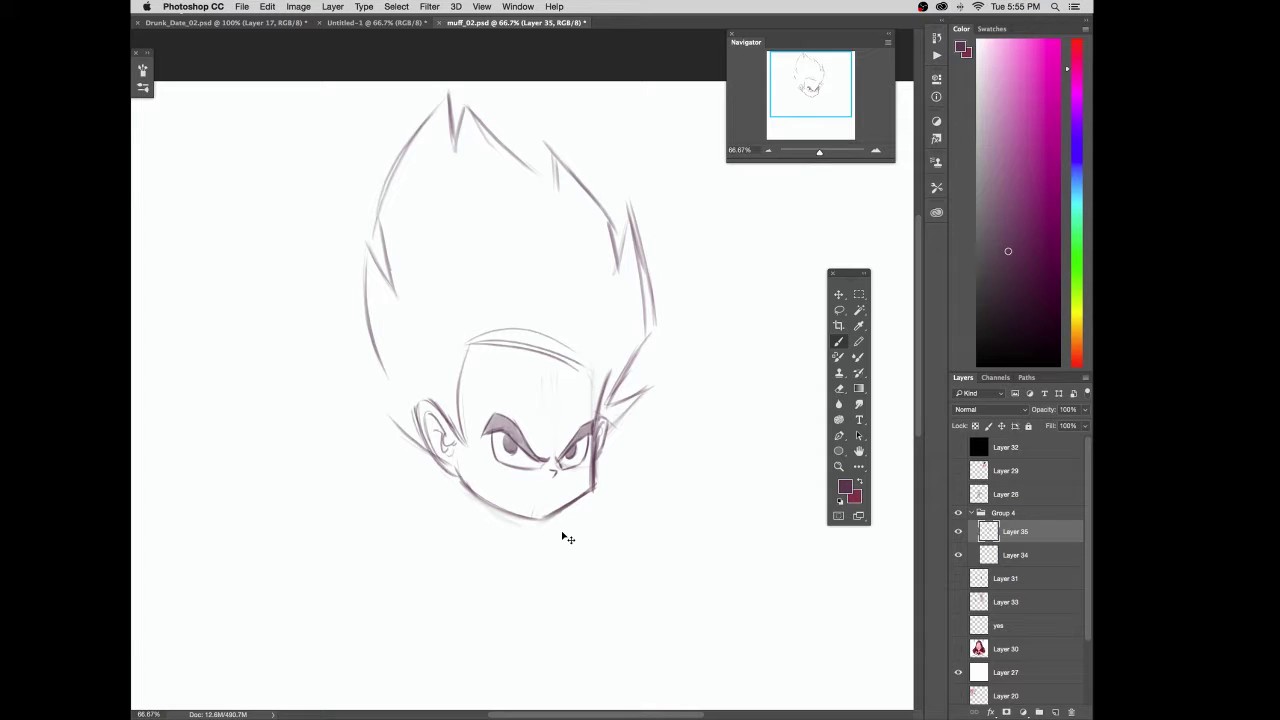
{"action": "key", "text": "super+equal"}
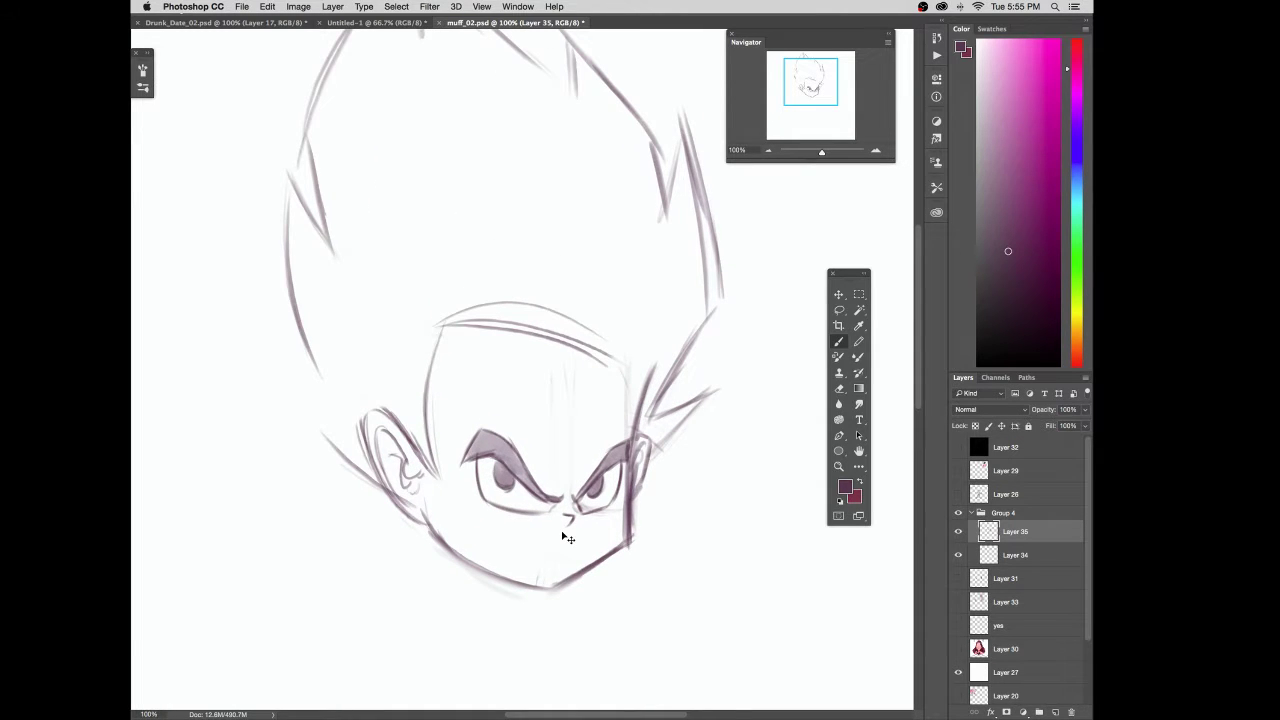
{"action": "key", "text": "super+equal"}
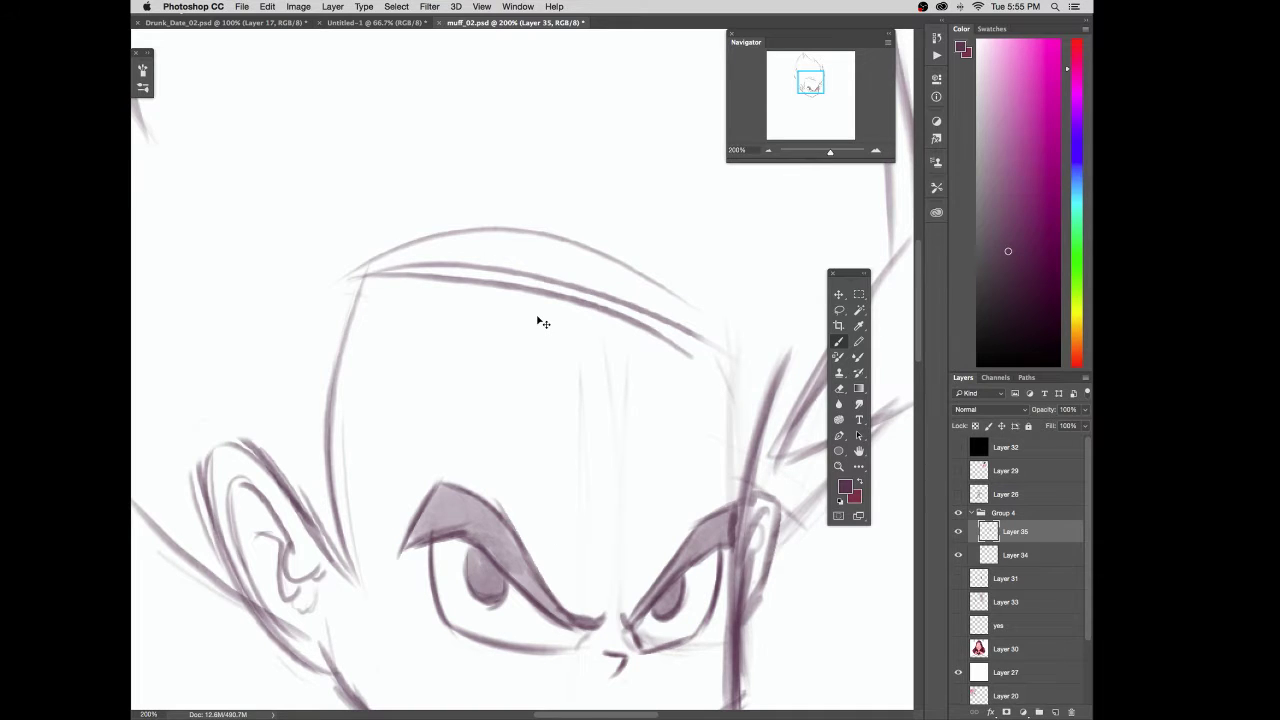
{"action": "key", "text": "super+minus"}
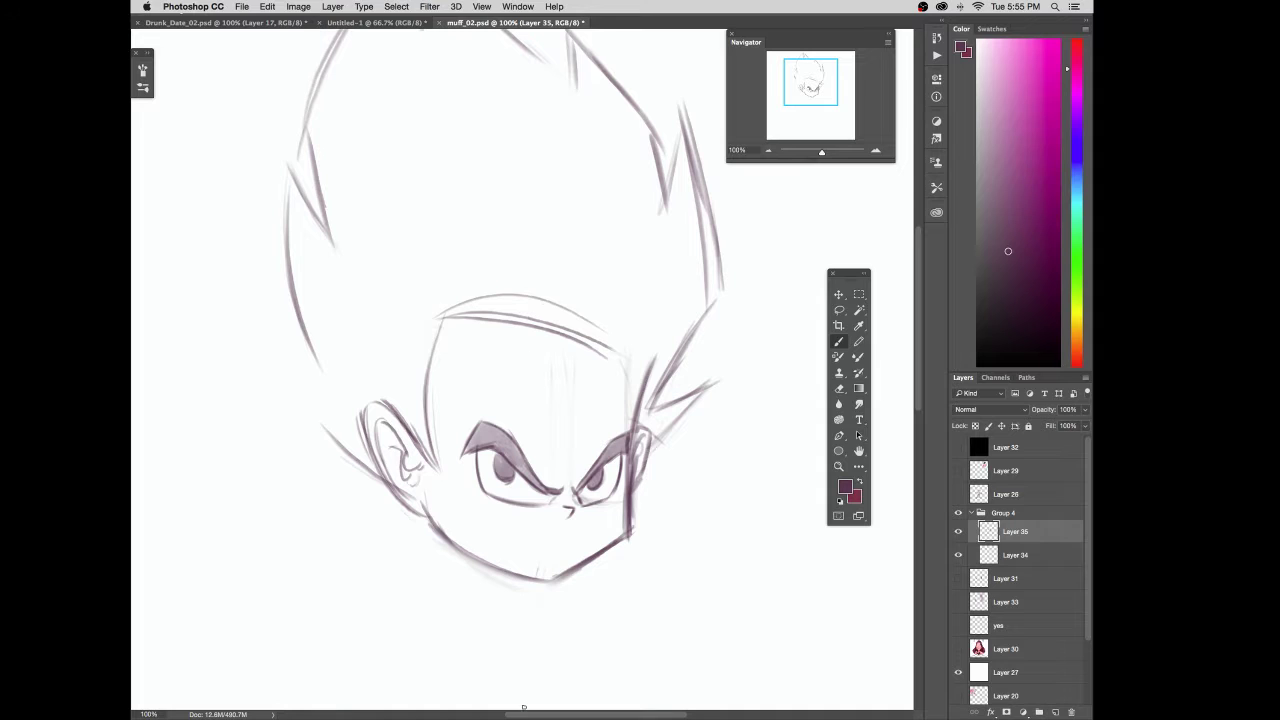
{"action": "key", "text": "F5"}
{"action": "key", "text": "F5"}
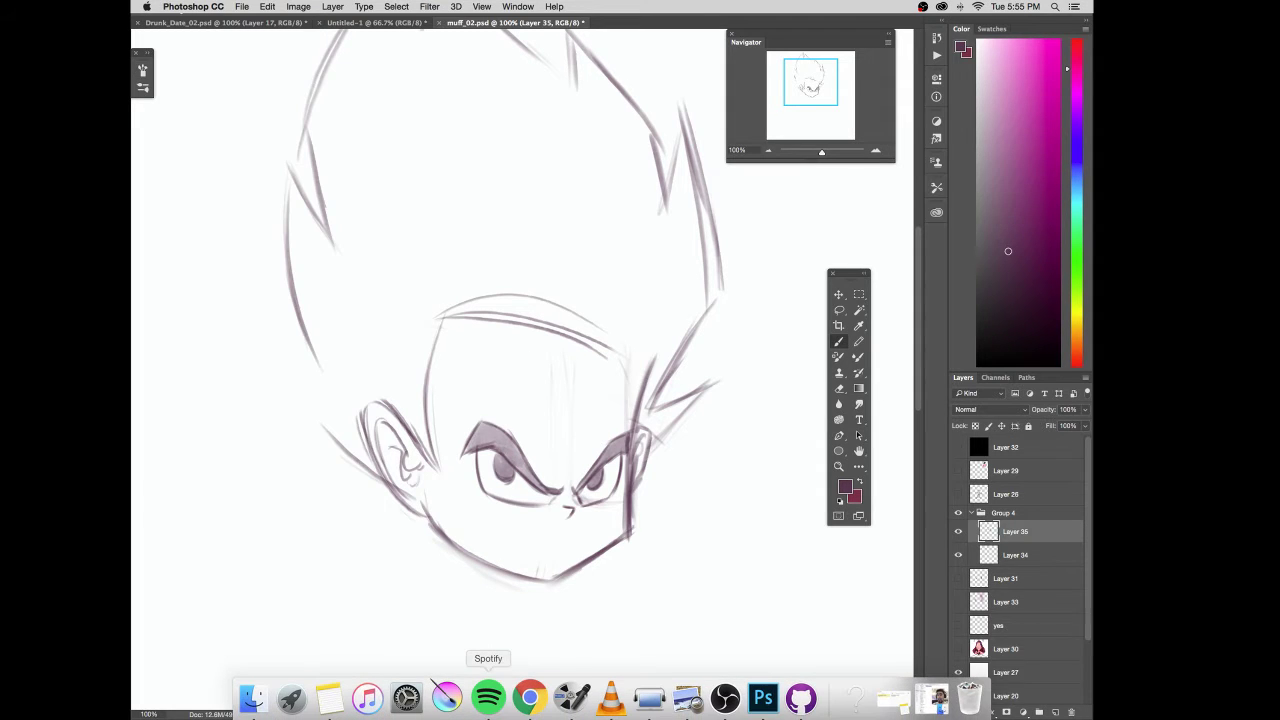
{"action": "key", "text": "F6"}
{"action": "key", "text": "F6"}
{"action": "key", "text": "F6"}
{"action": "key", "text": "F6"}
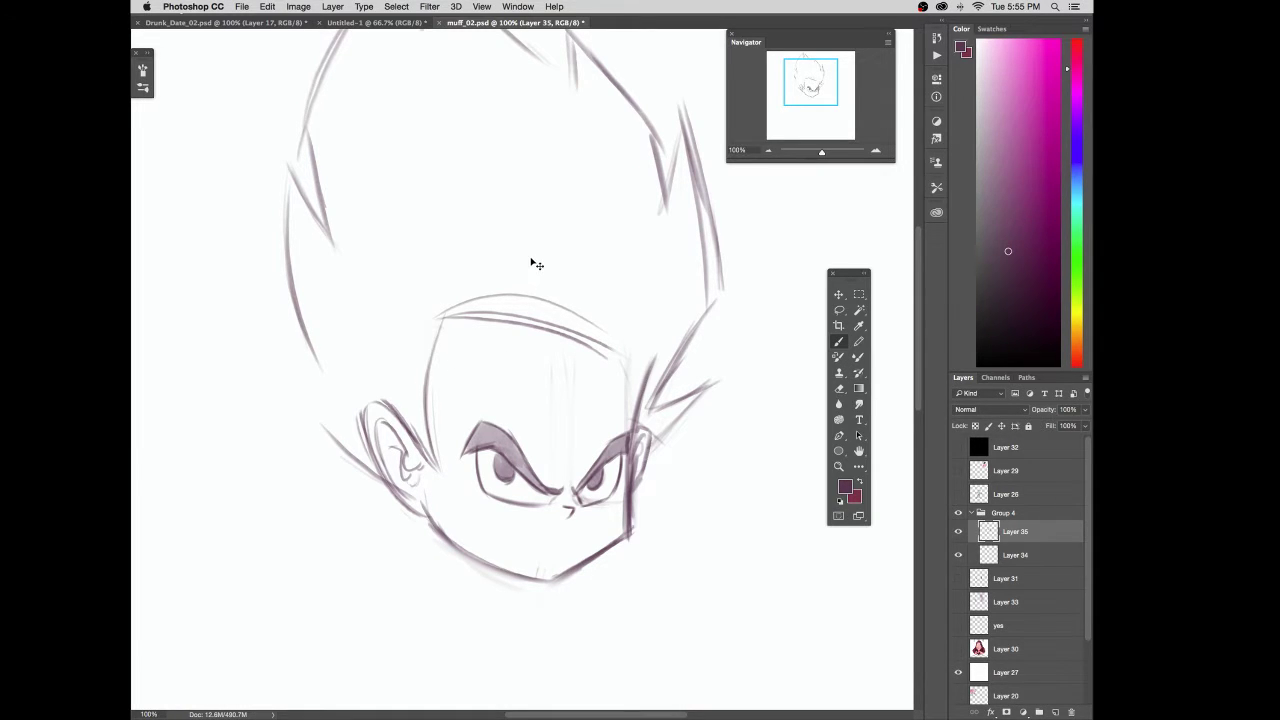
Step: Delete the recorded flip command and the "flip" action assigned to F1 from the Default Actions set
{"action": "left_click", "coordinate": [519, 7]}
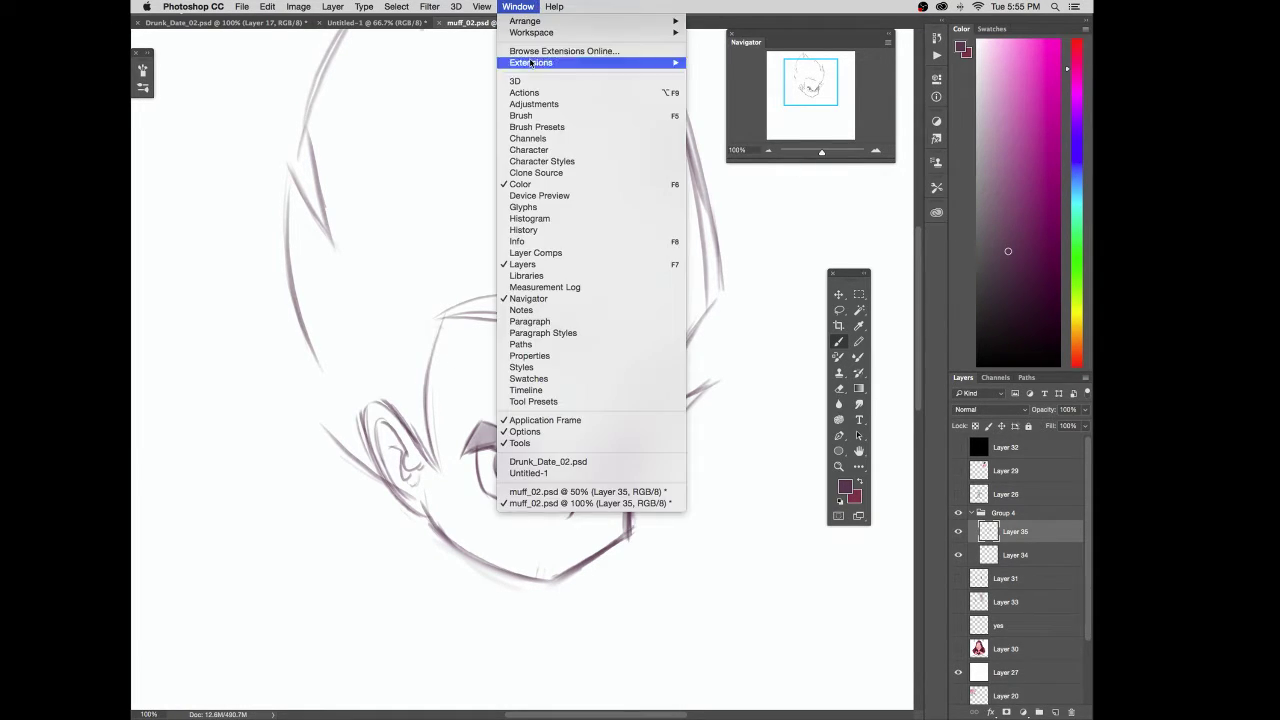
{"action": "left_click", "coordinate": [563, 93]}
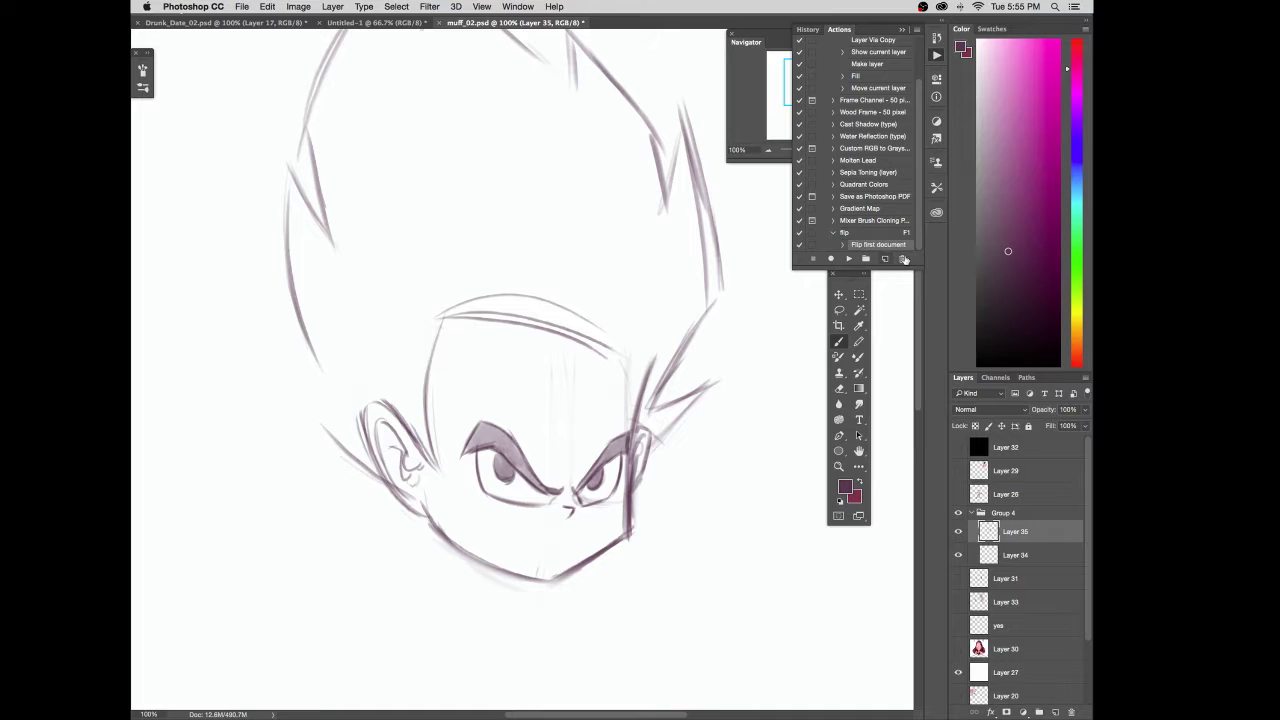
{"action": "left_click", "coordinate": [901, 258]}
{"action": "left_click", "coordinate": [716, 241]}
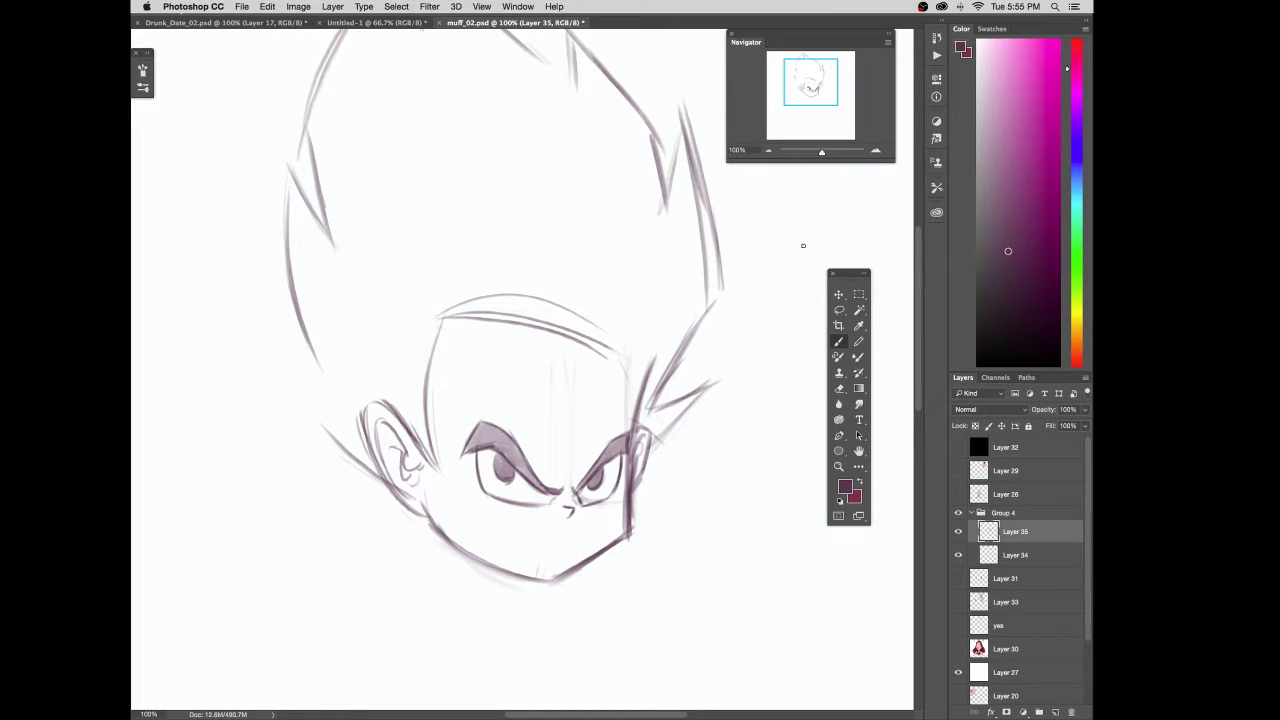
{"action": "left_click", "coordinate": [518, 6]}
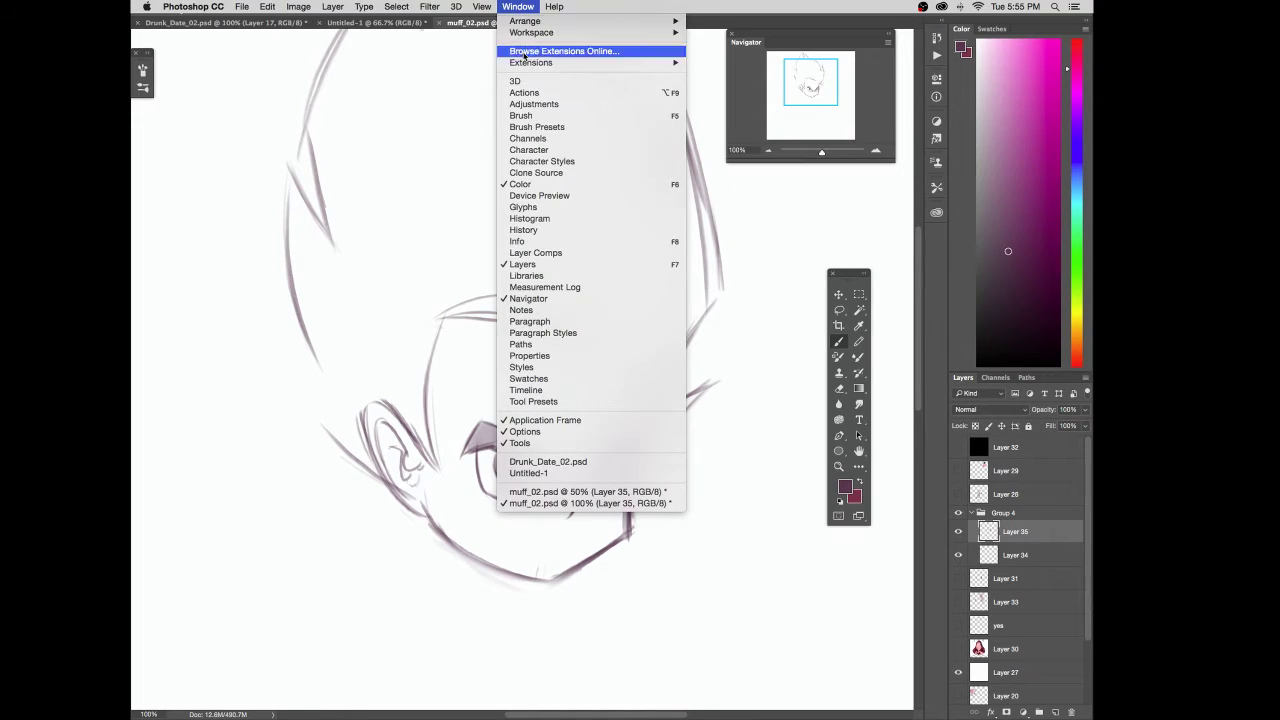
{"action": "left_click", "coordinate": [569, 94]}
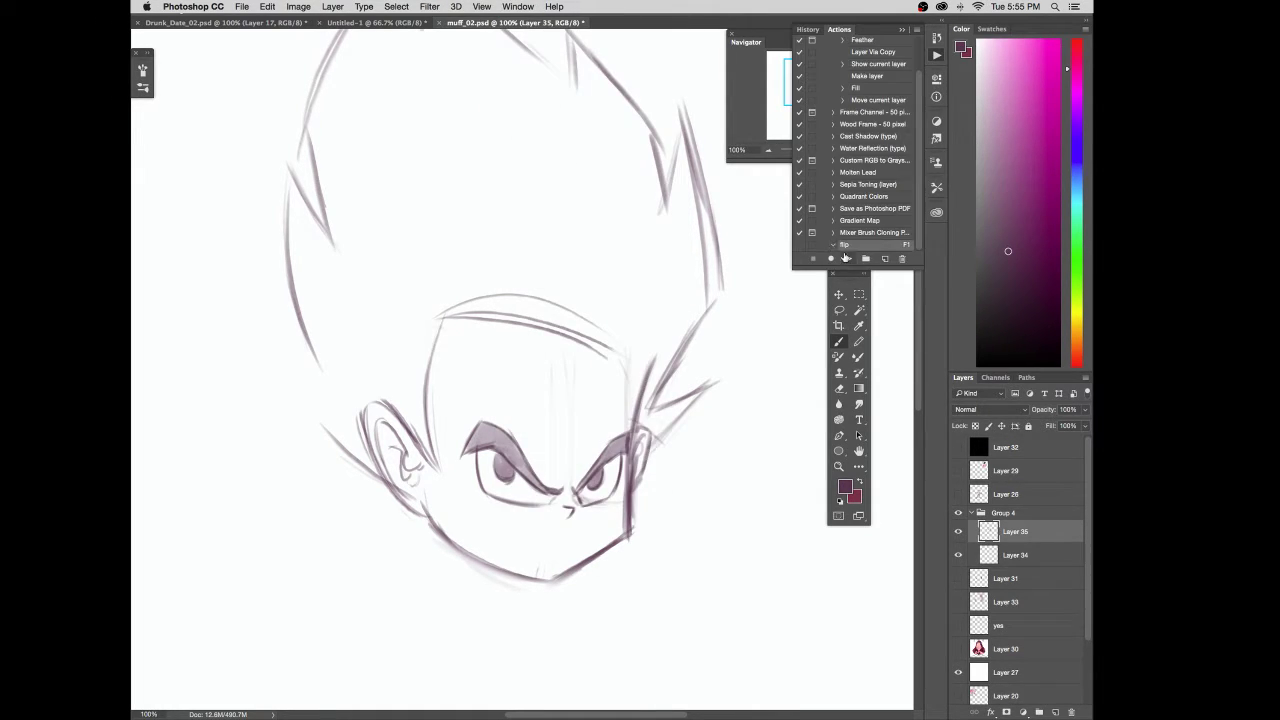
{"action": "left_click", "coordinate": [902, 260]}
{"action": "left_click", "coordinate": [720, 243]}
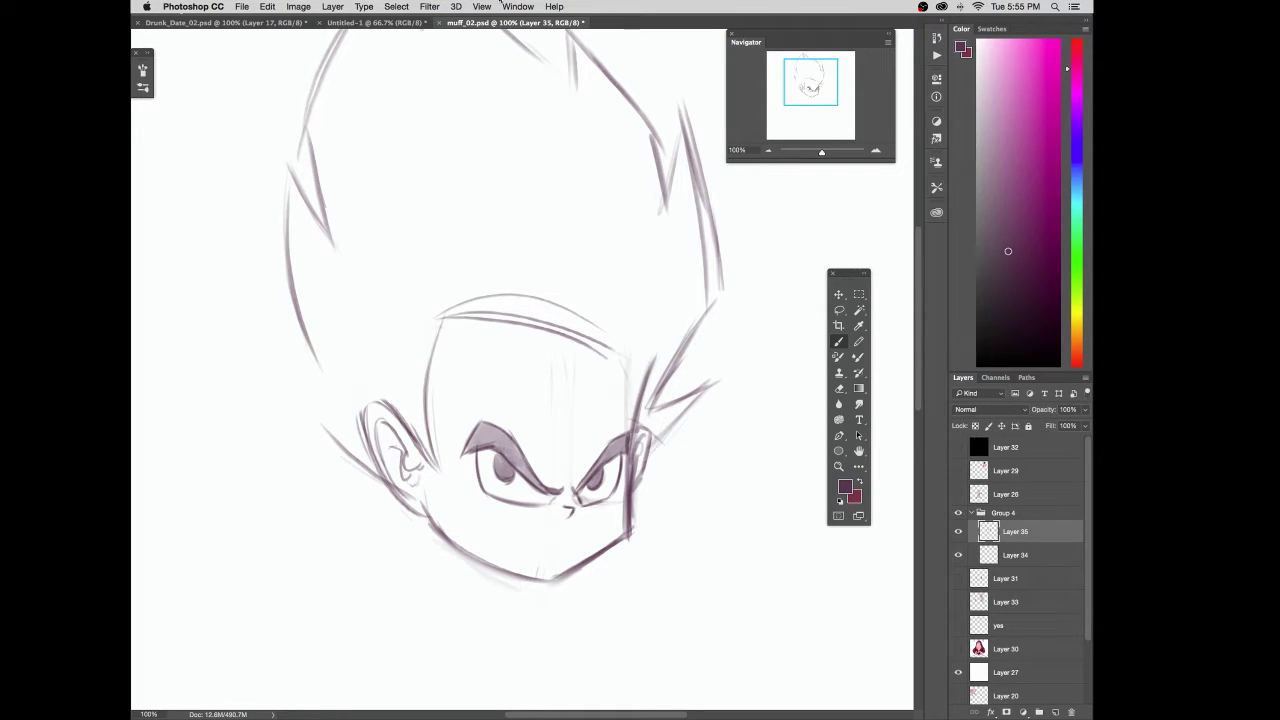
Step: Begin a new action named "flip" in the Default Actions set
{"action": "left_click", "coordinate": [536, 7]}
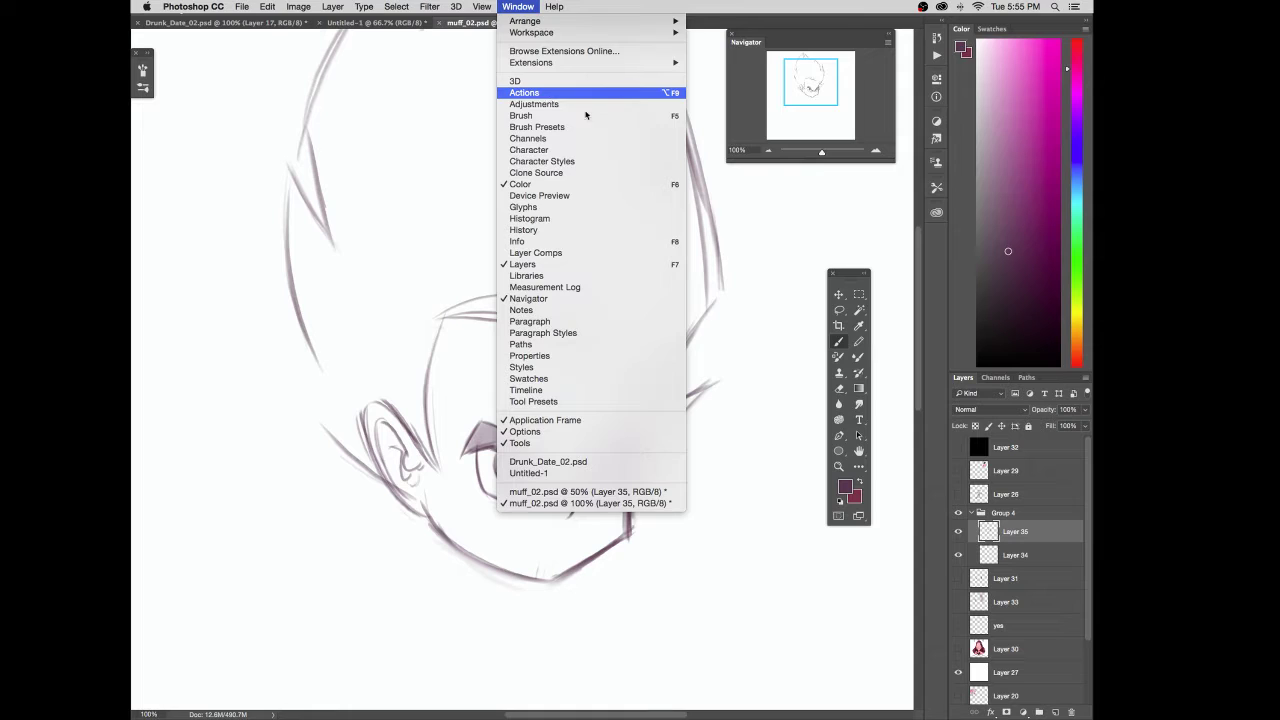
{"action": "left_click", "coordinate": [586, 93]}
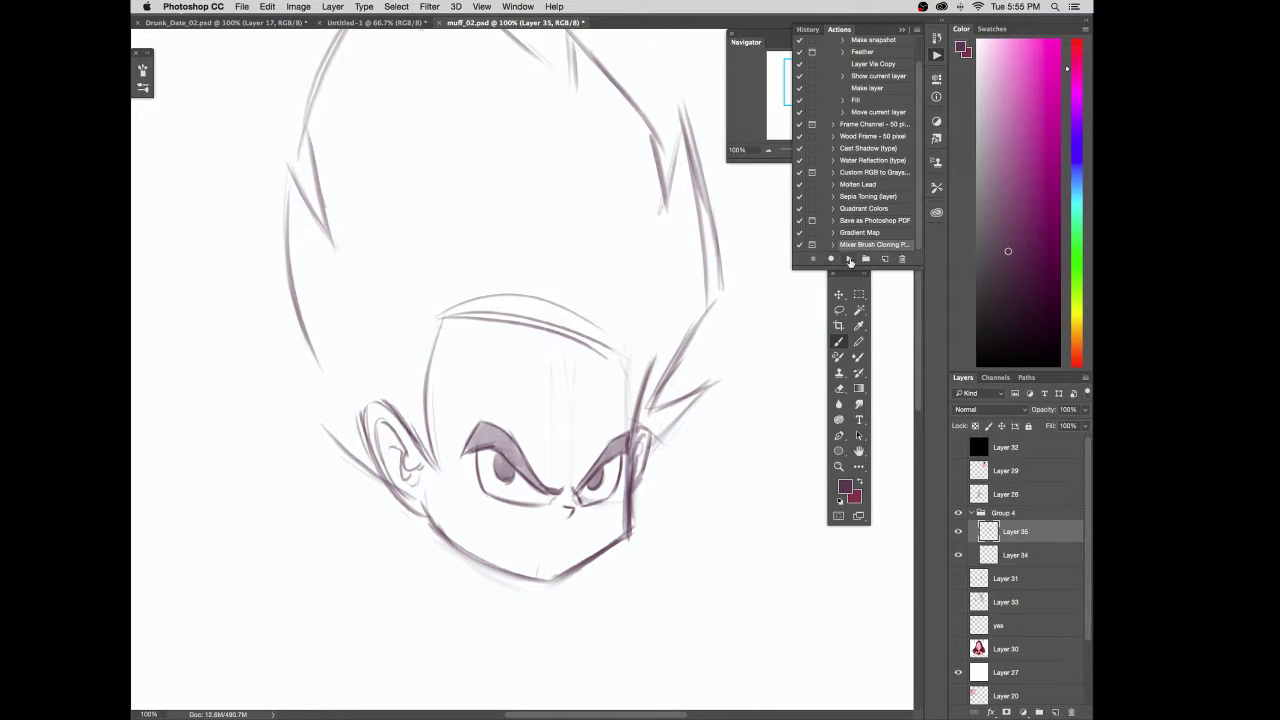
{"action": "left_click", "coordinate": [885, 259]}
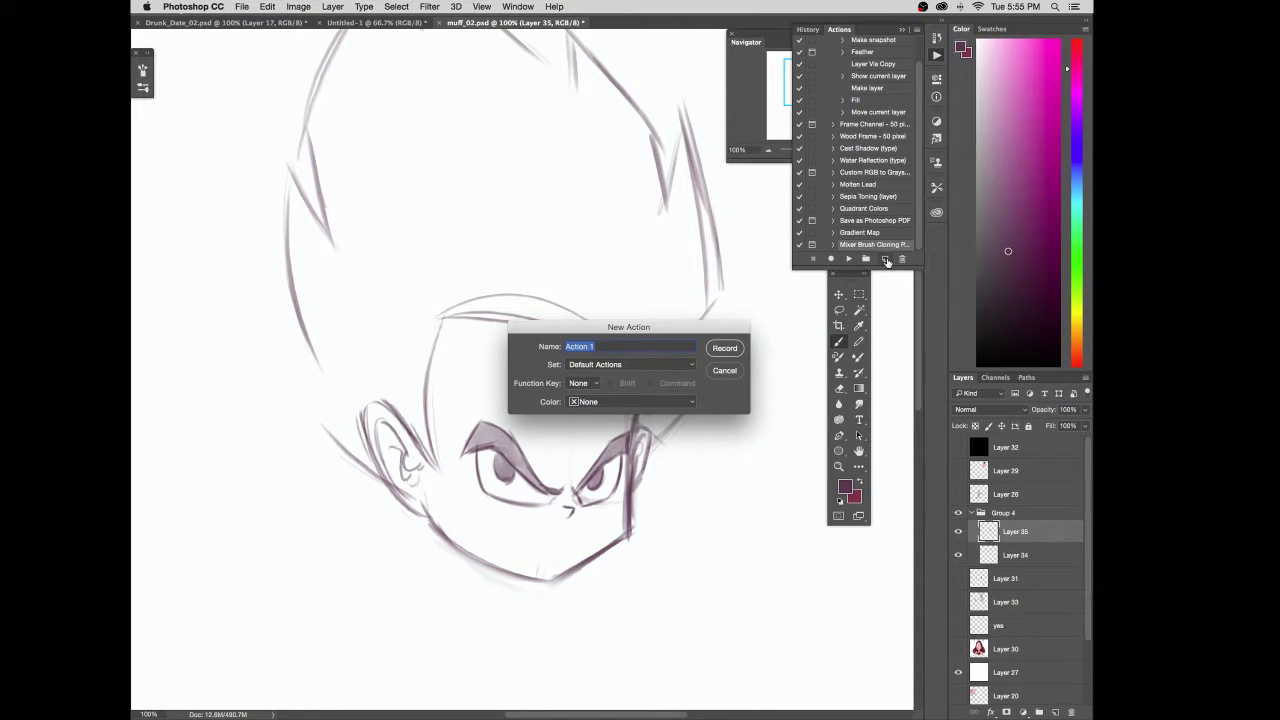
{"action": "type", "text": "flip"}
{"action": "left_click", "coordinate": [597, 386]}
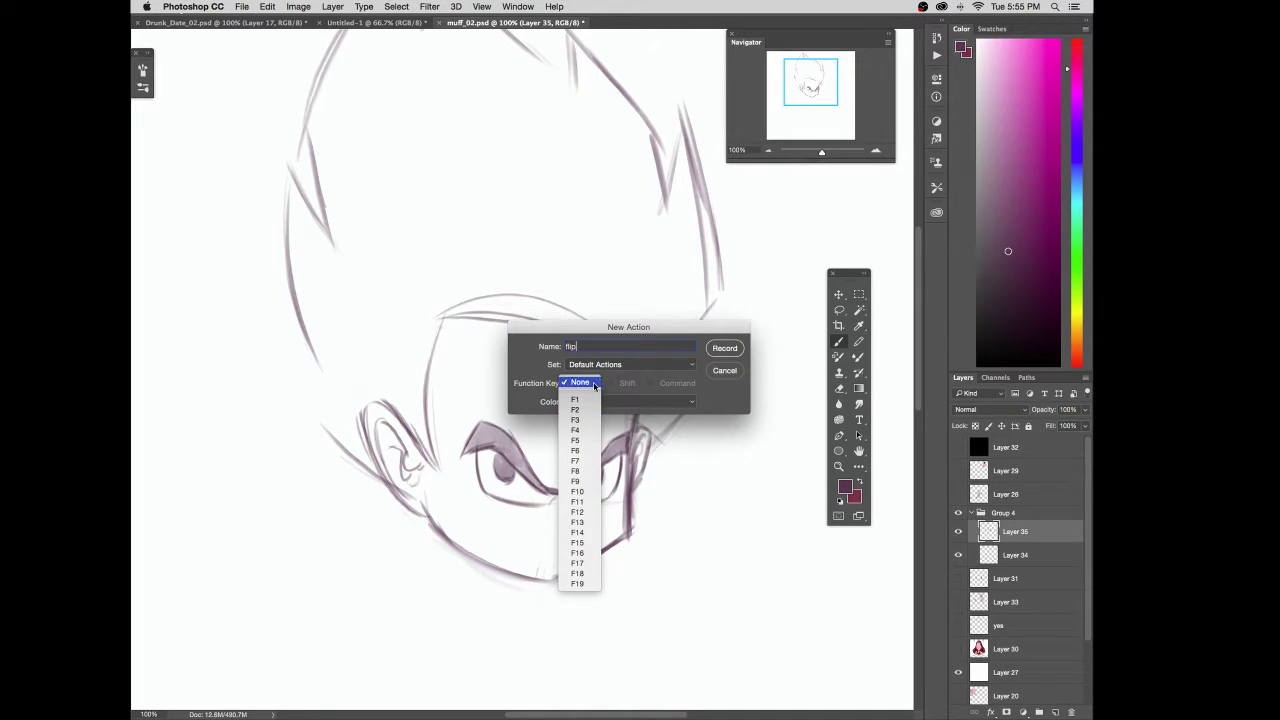
{"action": "left_click", "coordinate": [584, 382]}
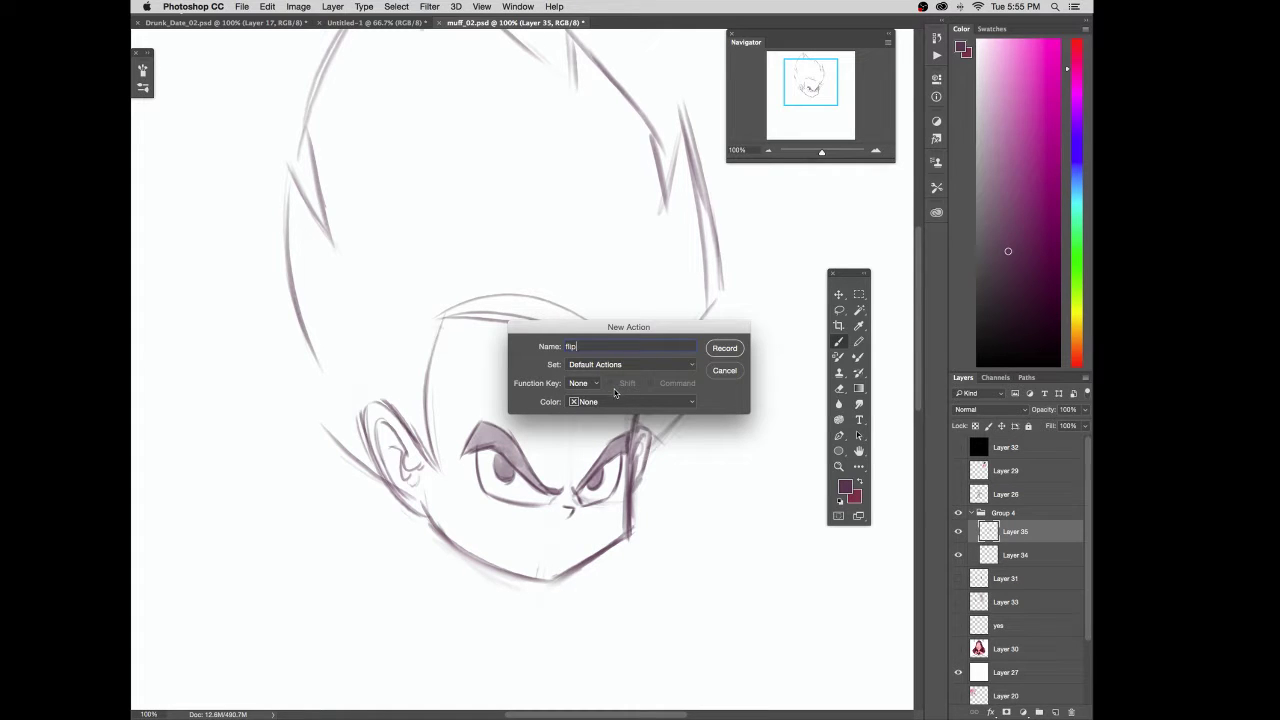
{"action": "left_click", "coordinate": [663, 364]}
{"action": "left_click", "coordinate": [668, 366]}
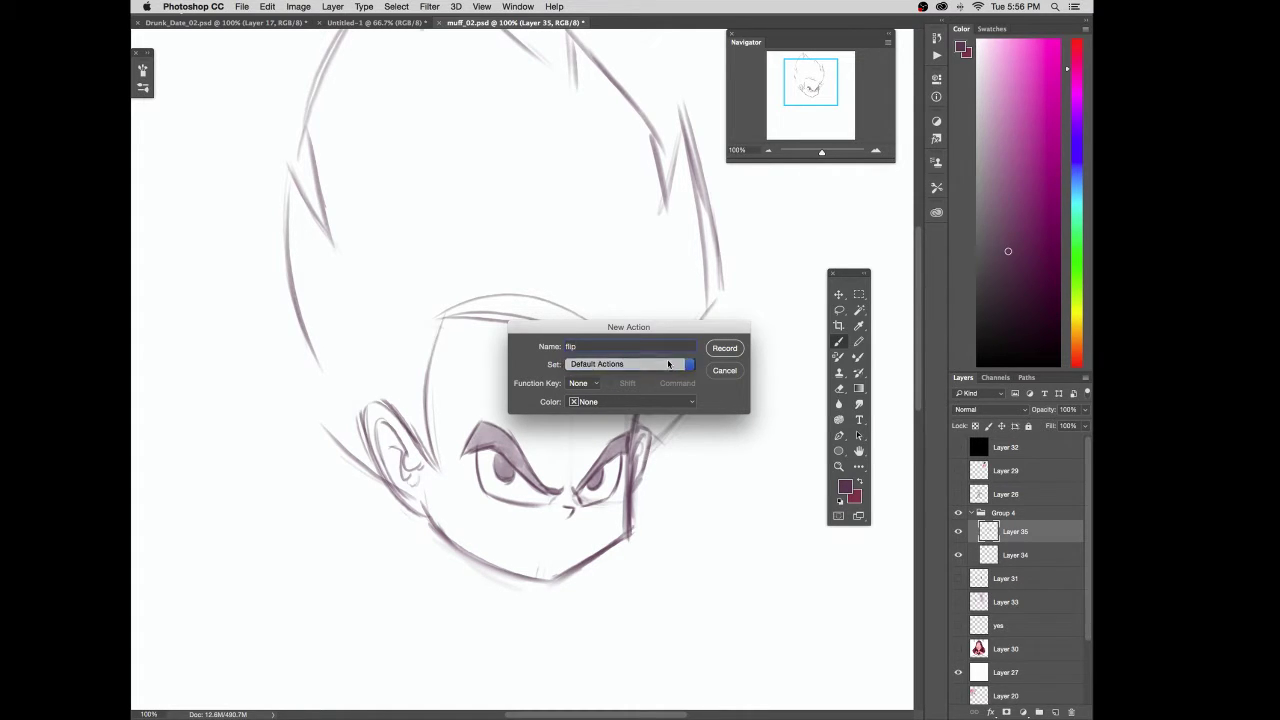
Step: Give the new "flip" action the color Red and the function key Command+F1, and start recording
{"action": "left_click", "coordinate": [591, 401]}
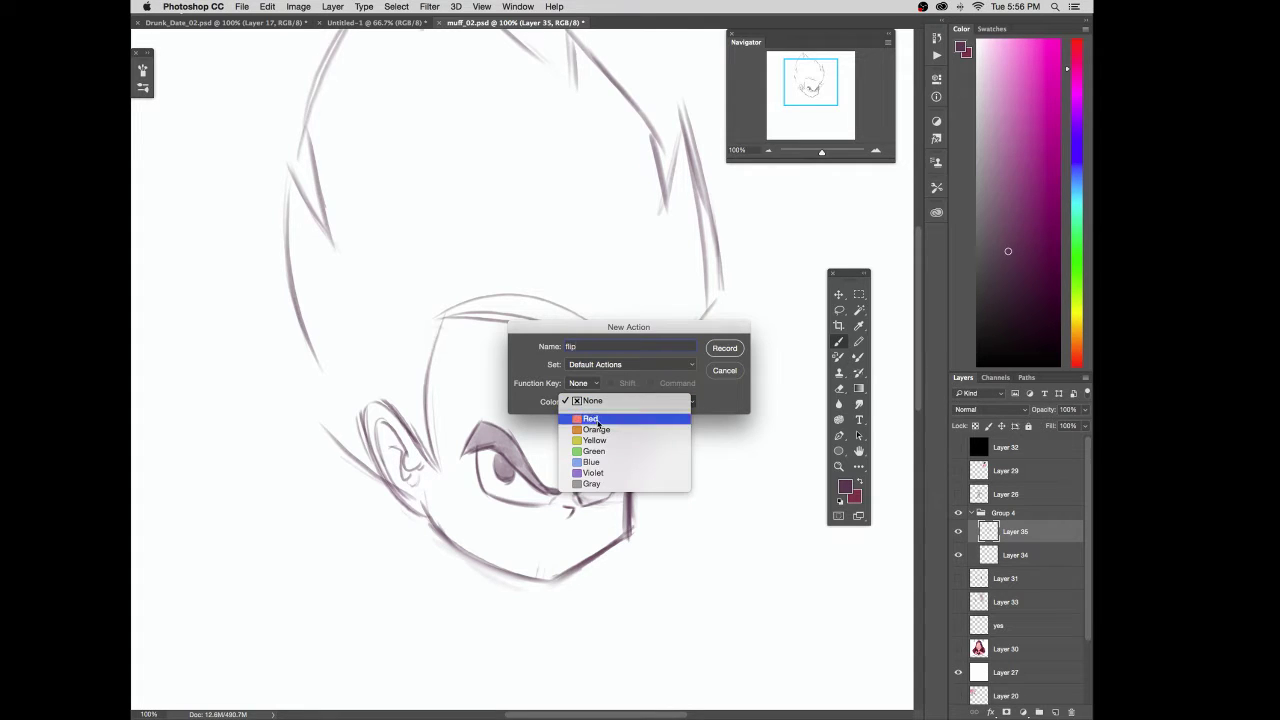
{"action": "left_click", "coordinate": [596, 421]}
{"action": "left_click", "coordinate": [594, 386]}
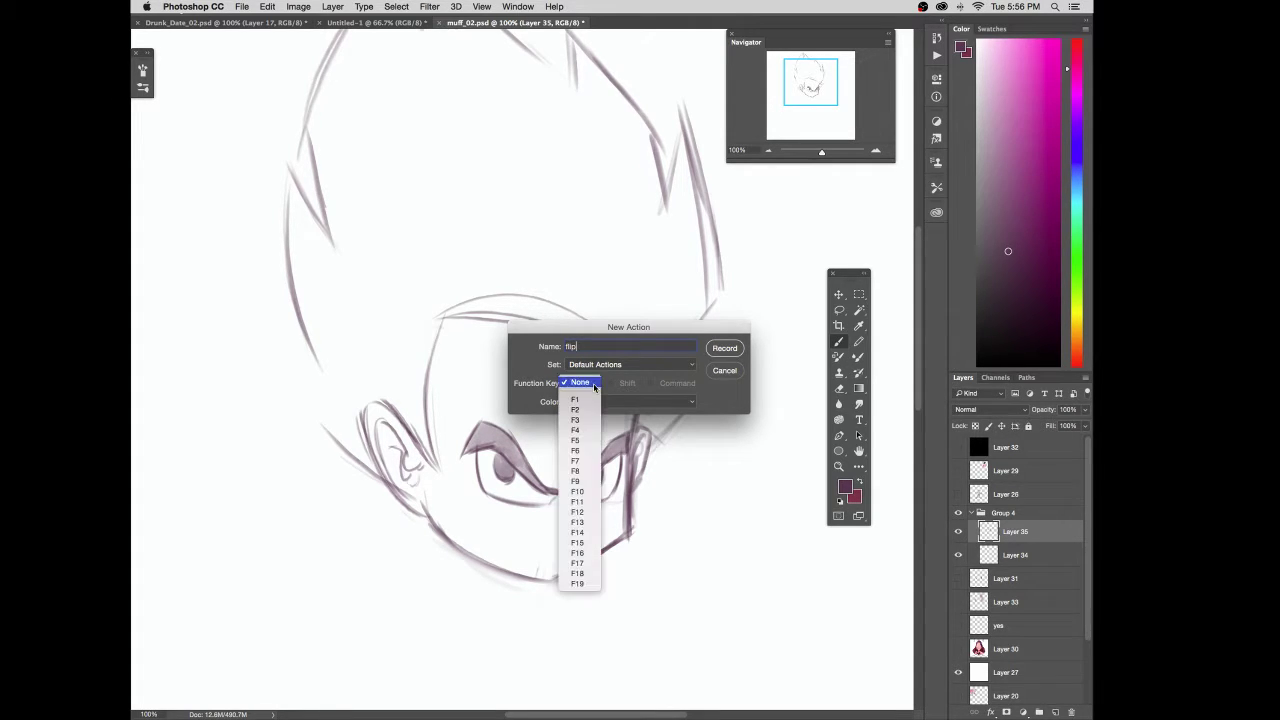
{"action": "left_click", "coordinate": [592, 399]}
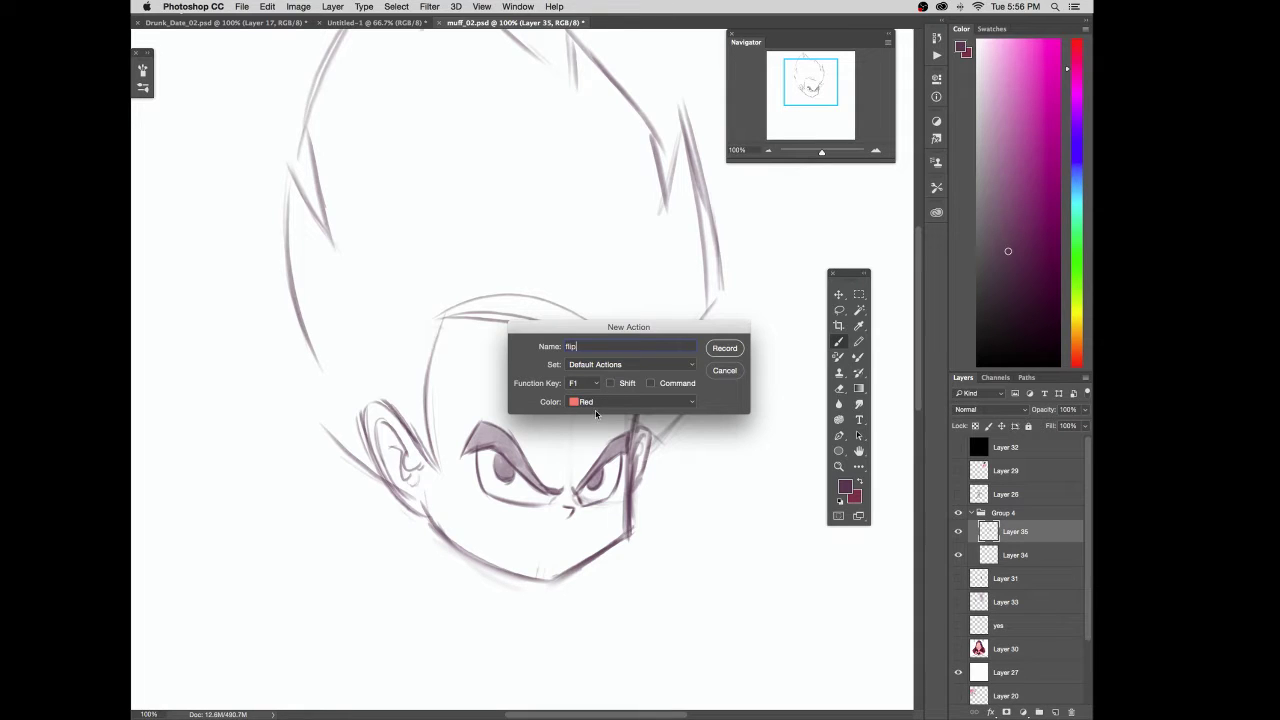
{"action": "left_click", "coordinate": [612, 384]}
{"action": "left_click", "coordinate": [611, 384]}
{"action": "left_click", "coordinate": [715, 351]}
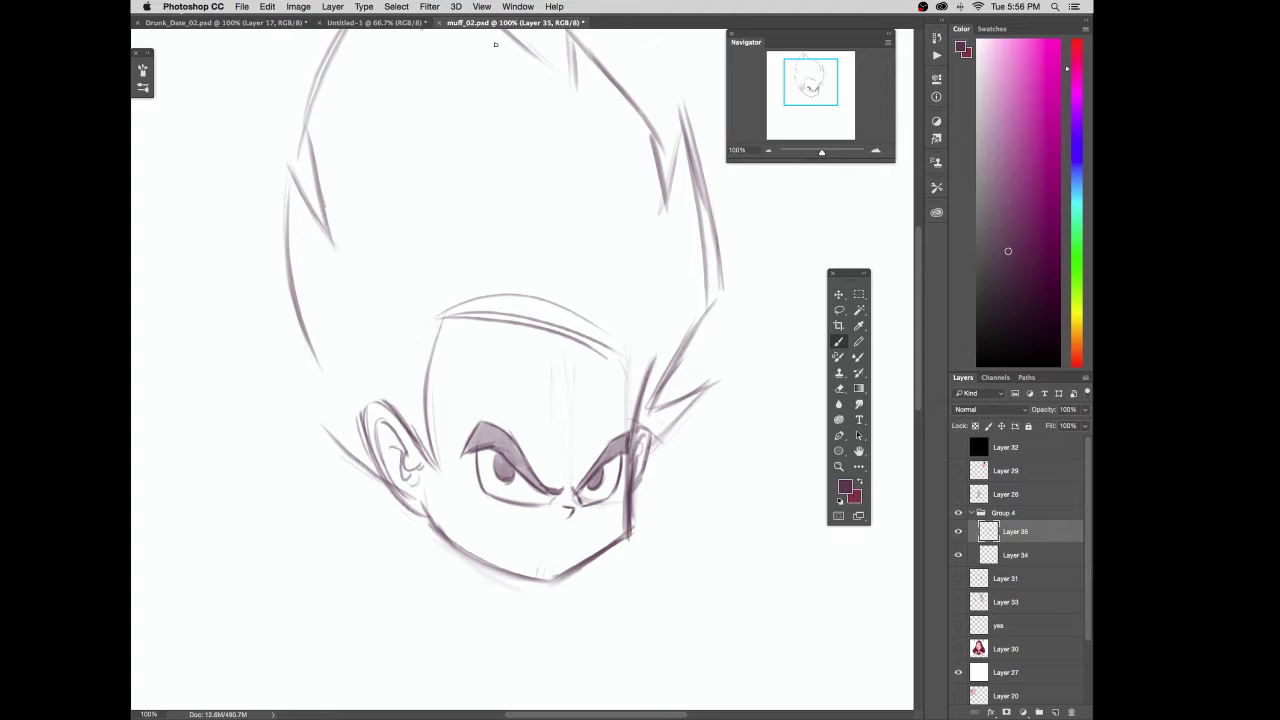
Step: Record a horizontal canvas flip in the "flip" action and stop the recording
{"action": "left_click", "coordinate": [396, 6]}
{"action": "mouse_move", "coordinate": [350, 122]}
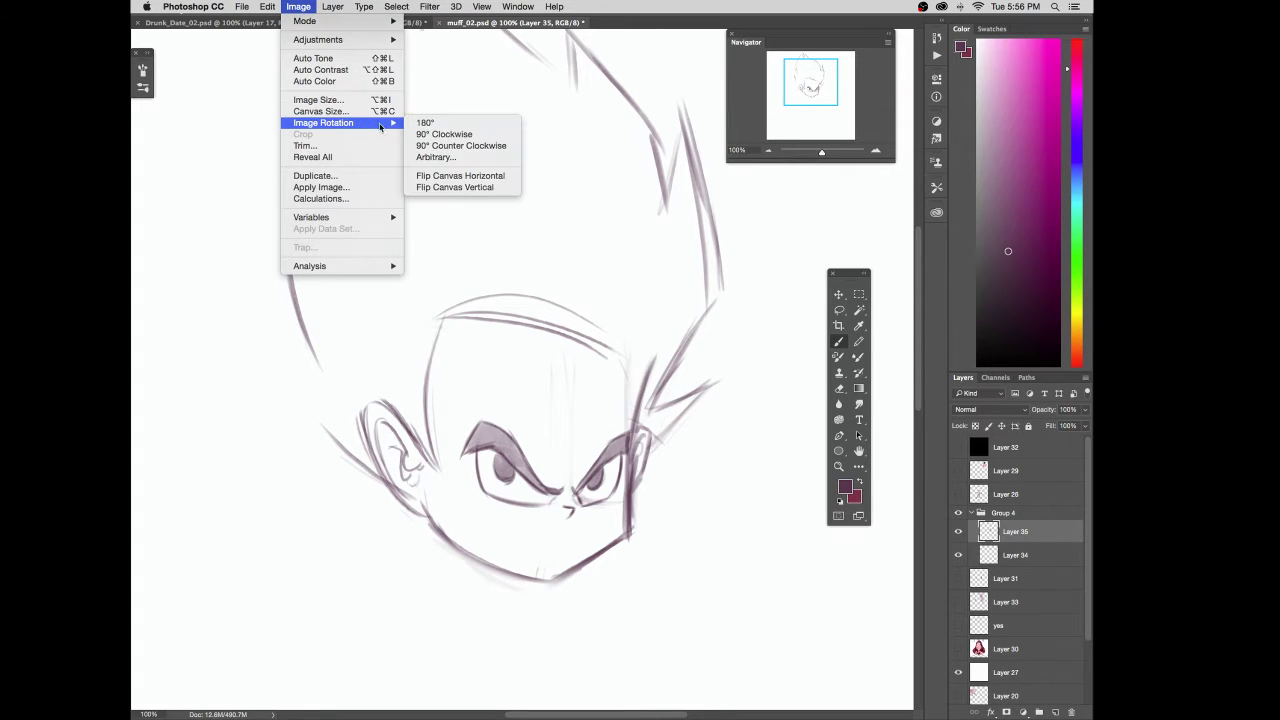
{"action": "left_click", "coordinate": [496, 177]}
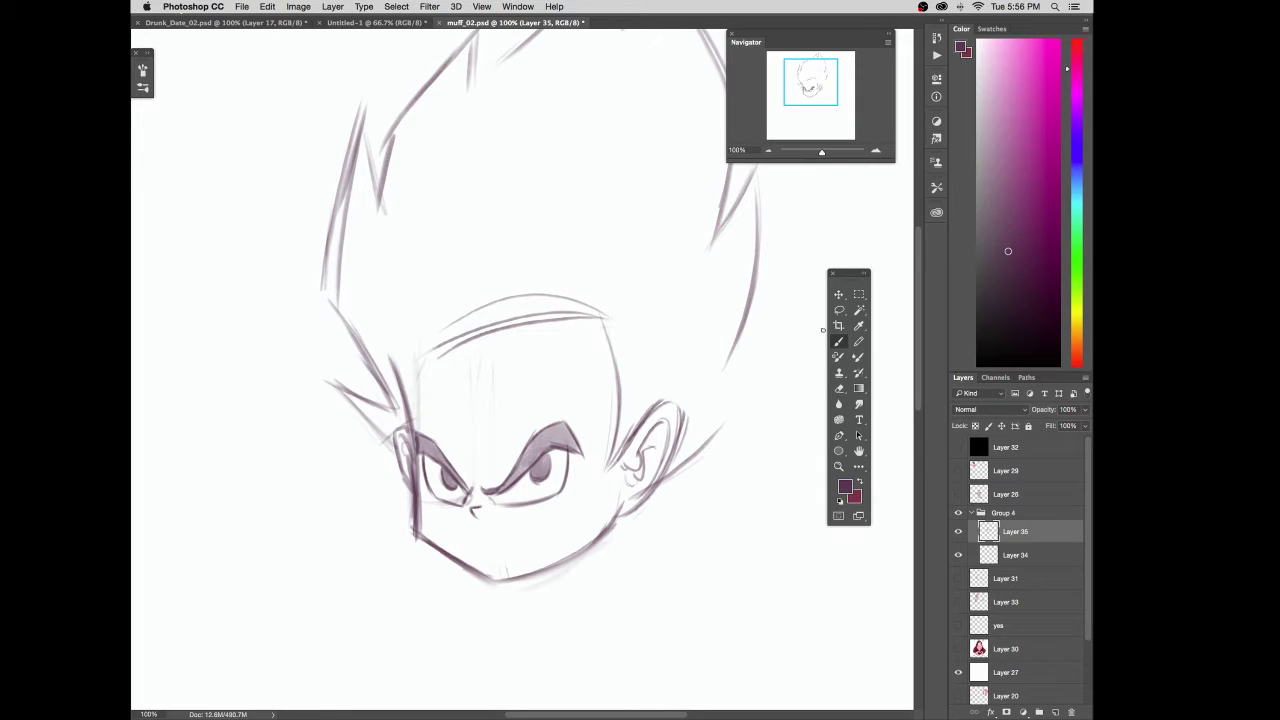
{"action": "left_click", "coordinate": [520, 7]}
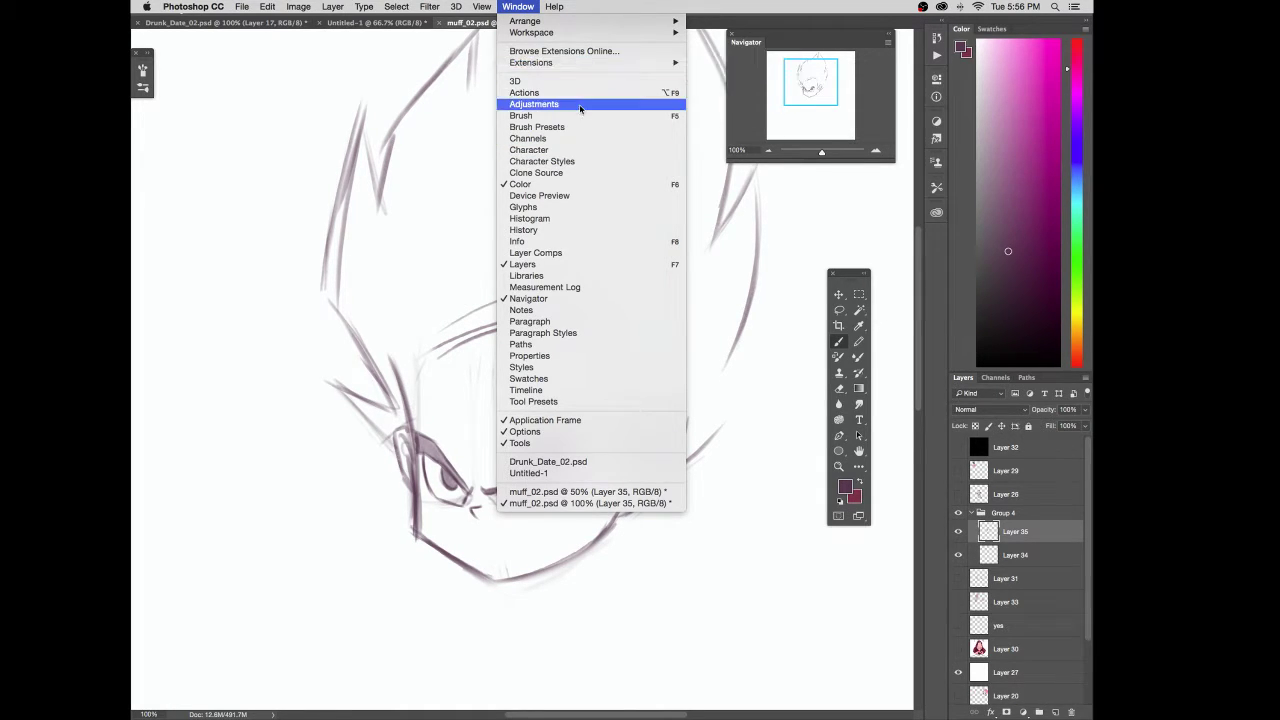
{"action": "left_click", "coordinate": [578, 95]}
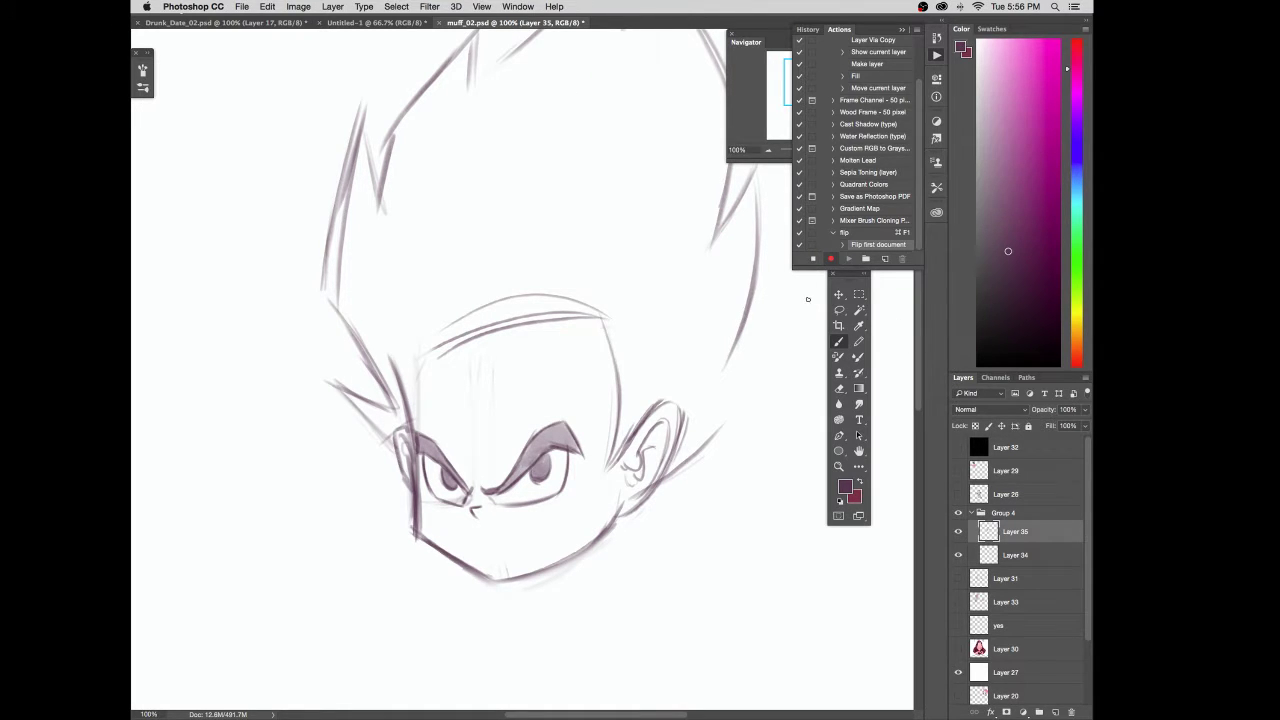
{"action": "left_click", "coordinate": [812, 258]}
Step: Play the "flip" action twice to test the mirroring, and try its Command+F1 shortcut
{"action": "left_click", "coordinate": [849, 258]}
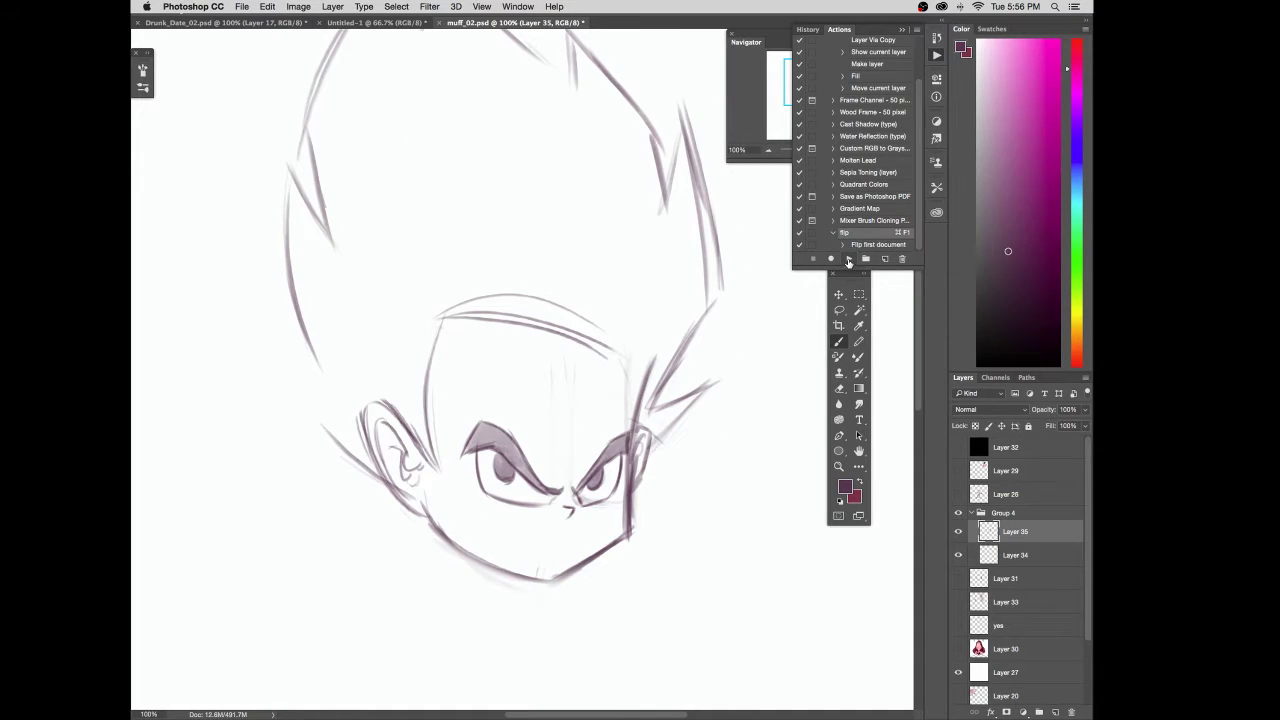
{"action": "left_click", "coordinate": [848, 258]}
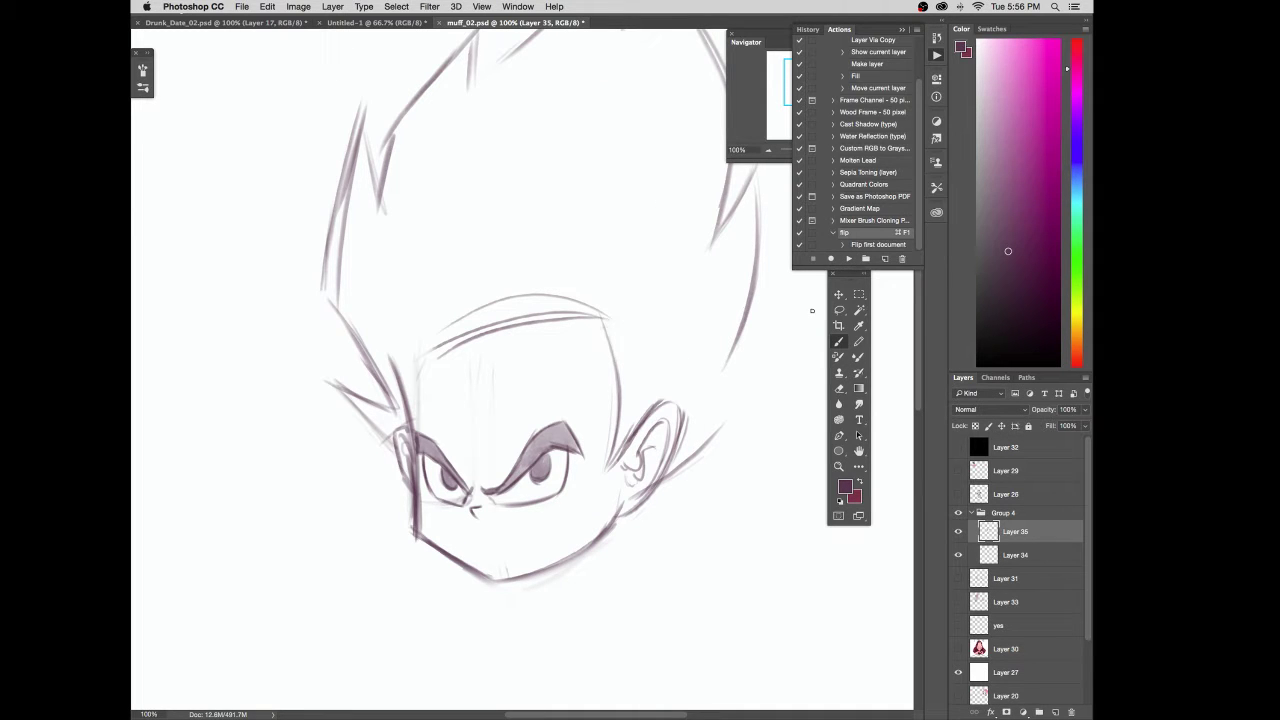
{"action": "key", "text": "super+F1"}
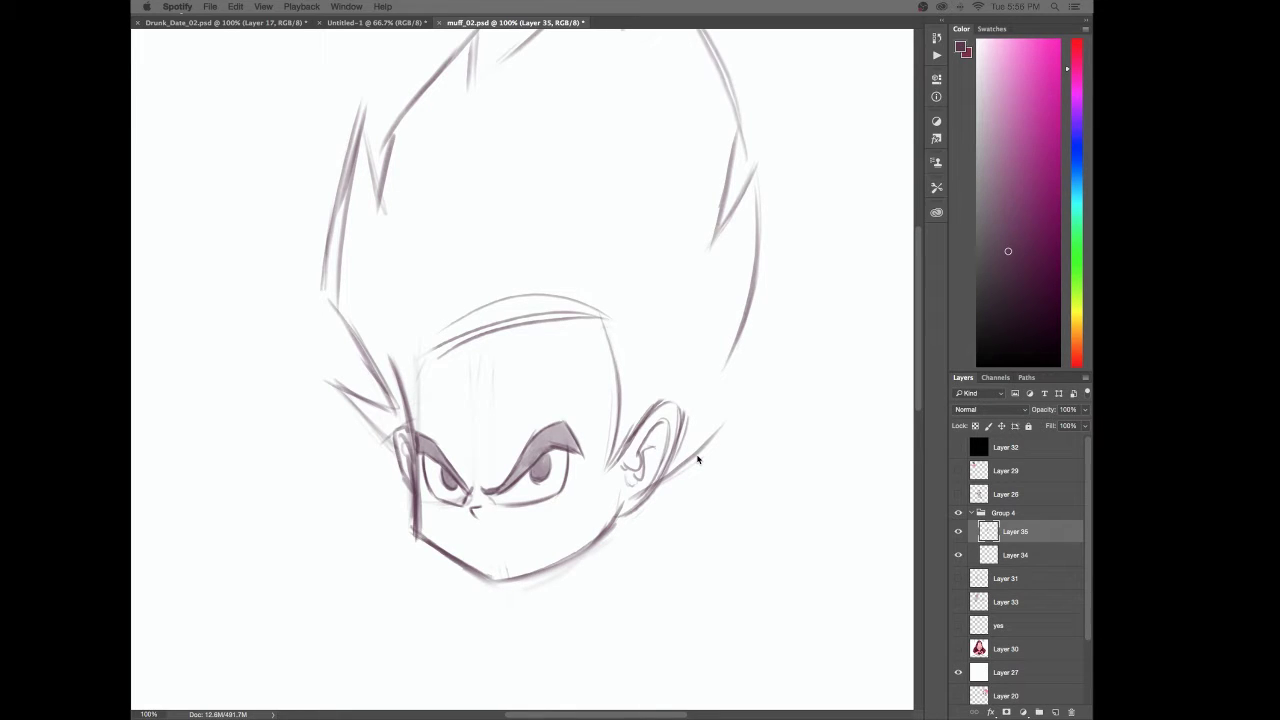
{"action": "left_click", "coordinate": [728, 413]}
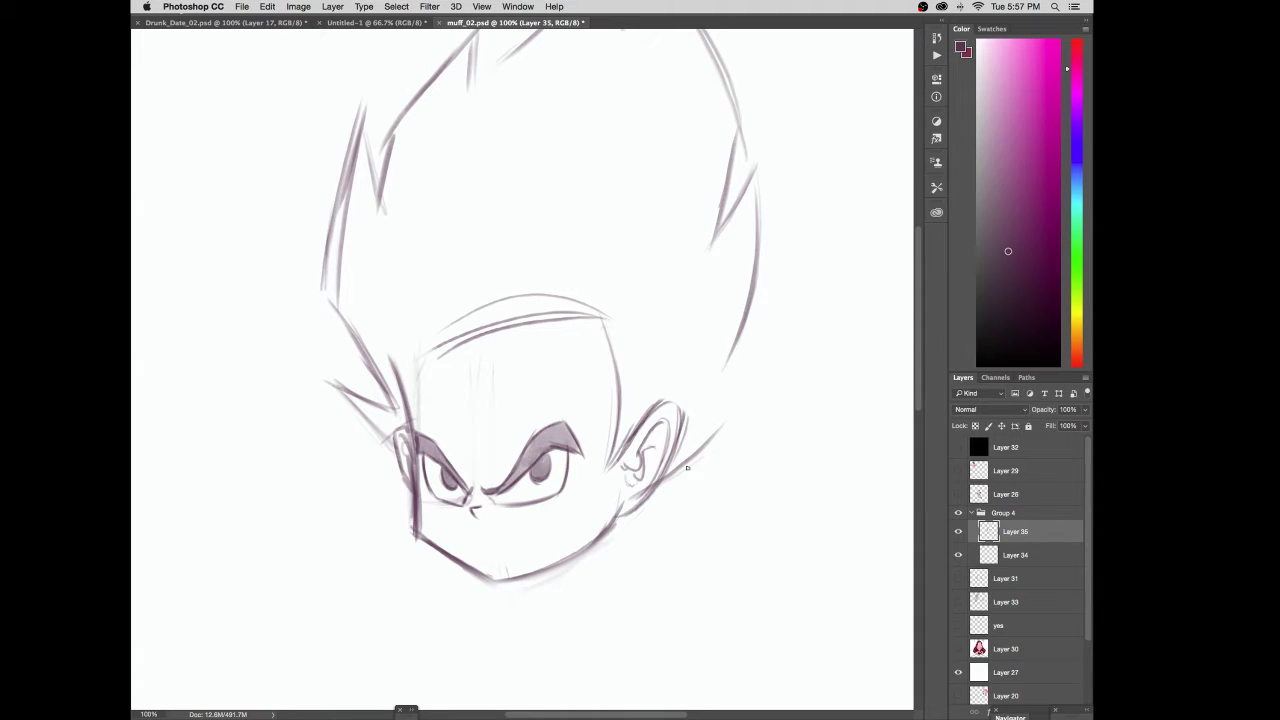
Step: Show the list of actions containing the "flip" action again
{"action": "left_click", "coordinate": [530, 7]}
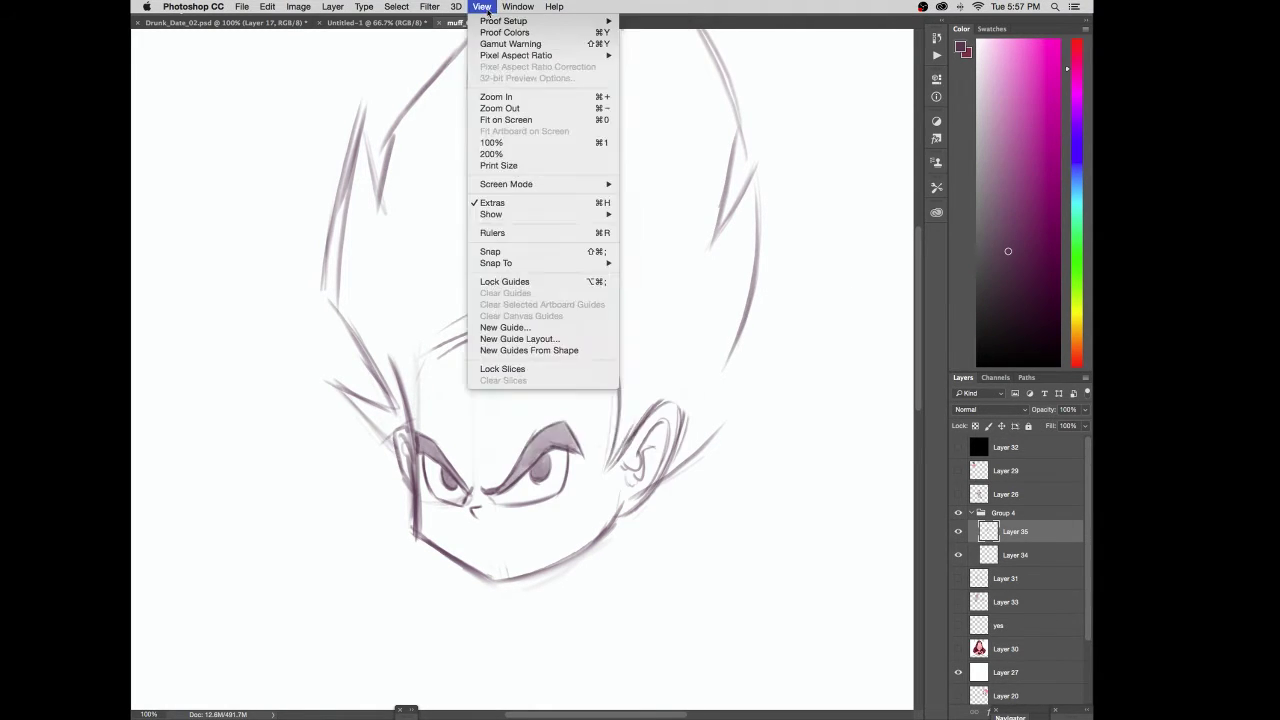
{"action": "mouse_move", "coordinate": [308, 28]}
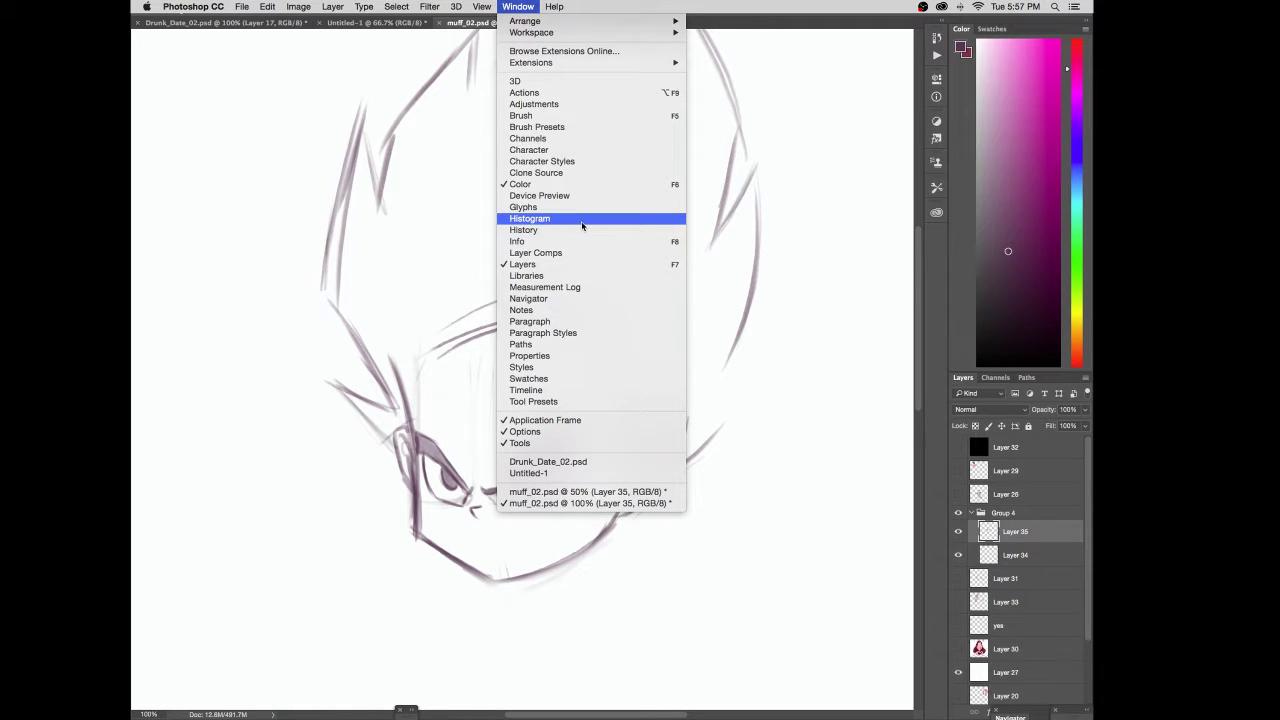
{"action": "left_click", "coordinate": [524, 92]}
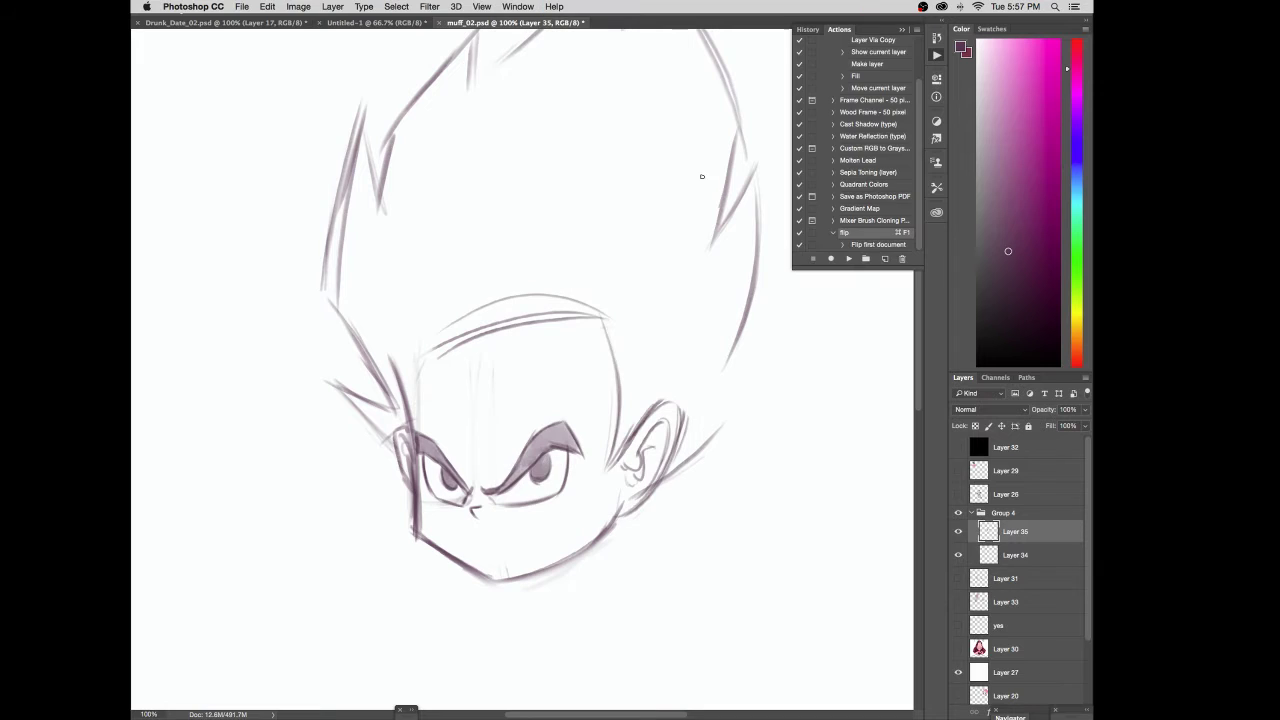
Step: Delete the existing "flip" action and show the list of actions again
{"action": "left_click", "coordinate": [901, 259]}
{"action": "left_click", "coordinate": [720, 238]}
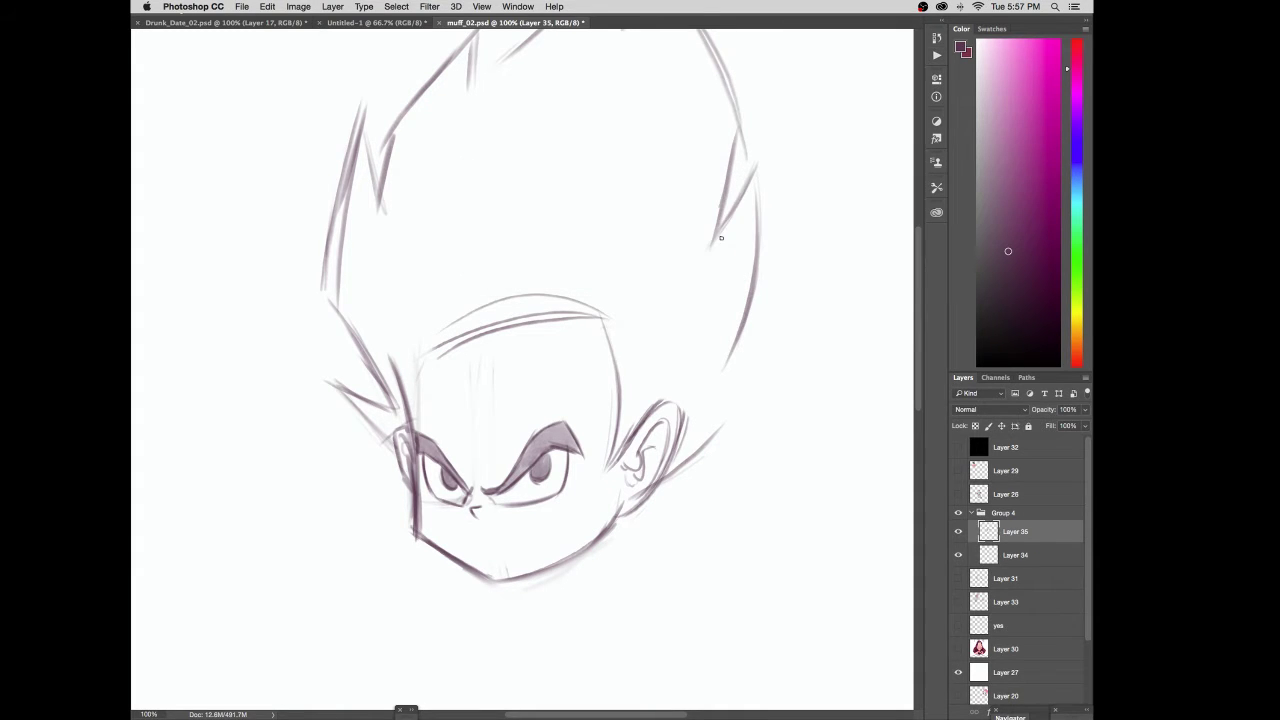
{"action": "left_click", "coordinate": [528, 8]}
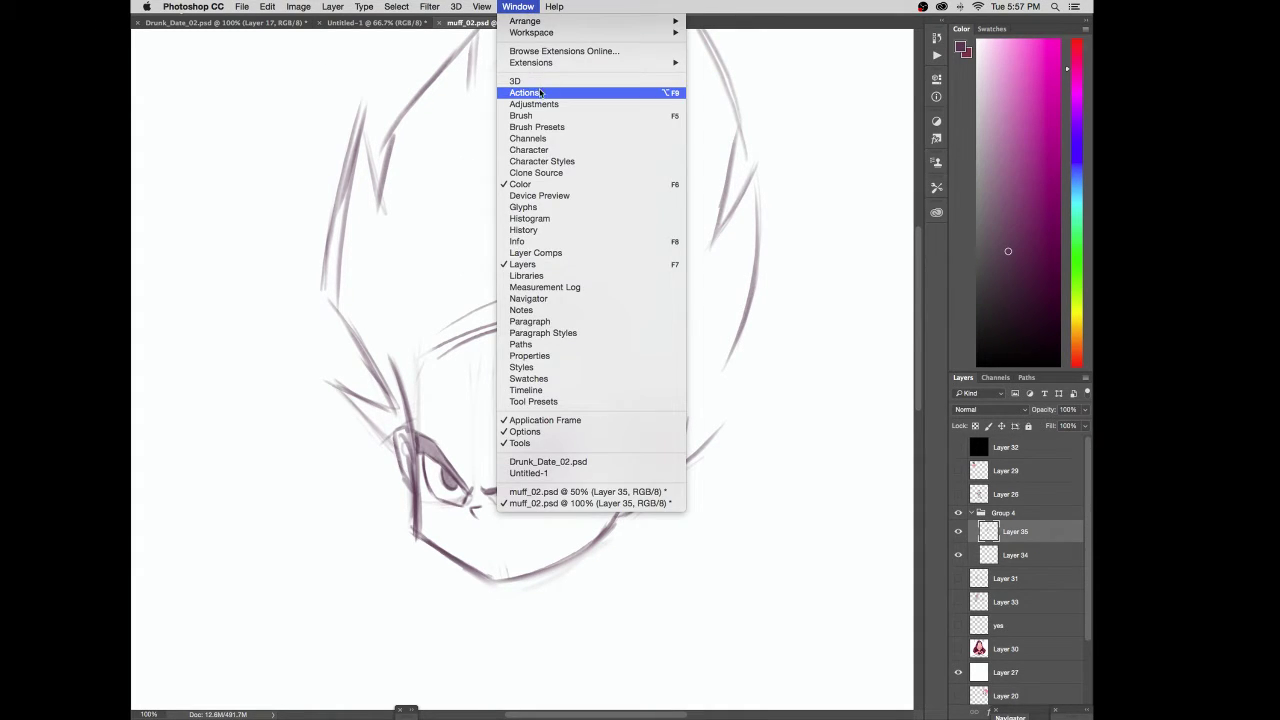
{"action": "left_click", "coordinate": [540, 88]}
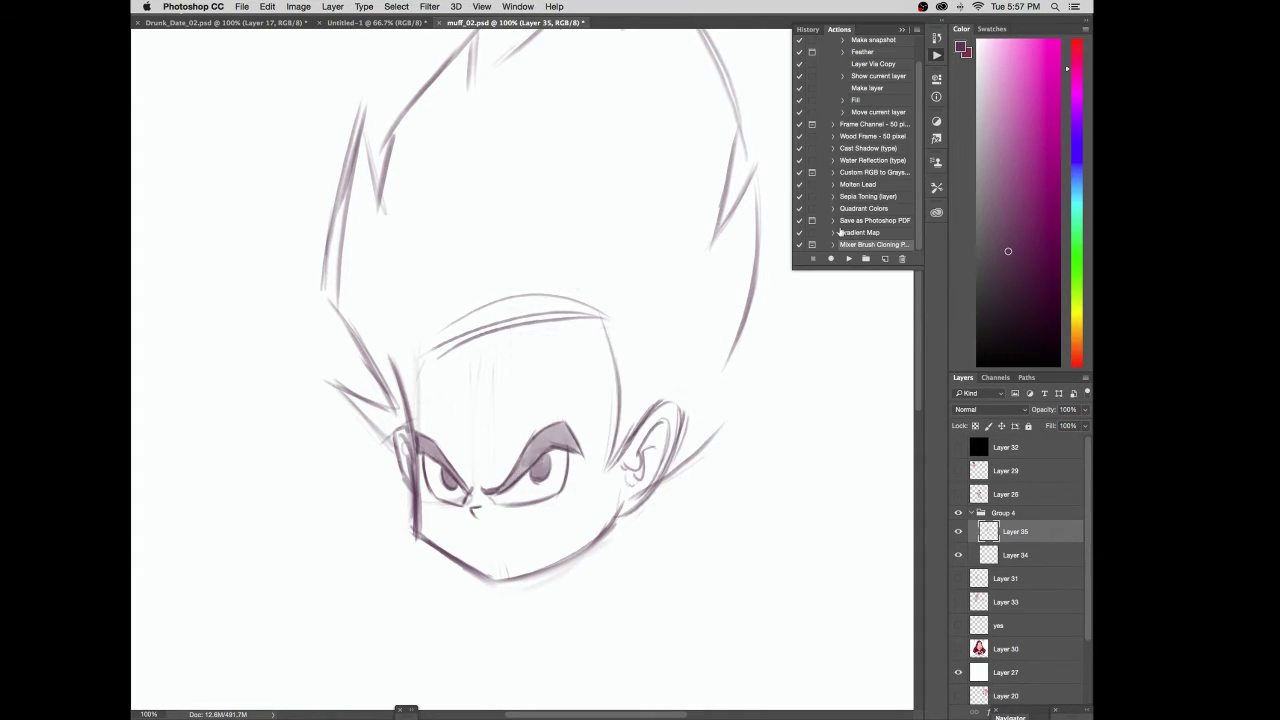
Step: Create an action named "Flip" in Default Actions with the function key Shift+Command+F1, and start recording
{"action": "left_click", "coordinate": [886, 259]}
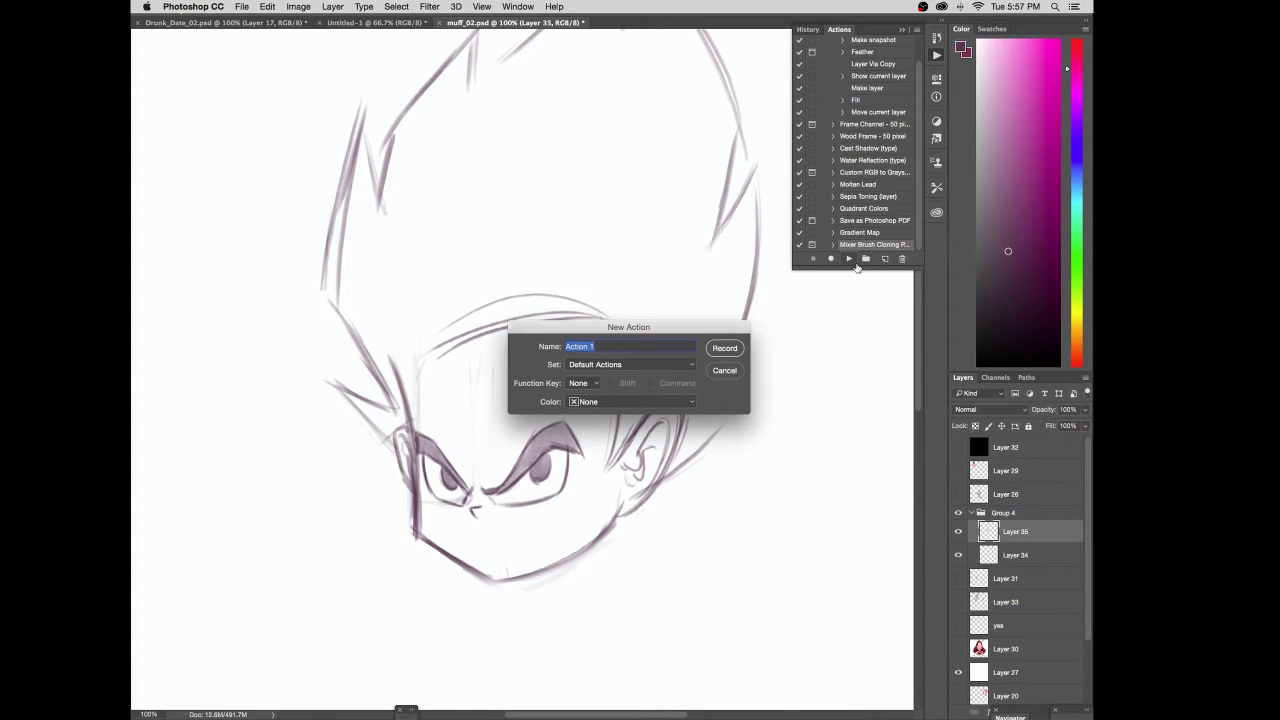
{"action": "type", "text": "Flip"}
{"action": "left_click", "coordinate": [593, 388]}
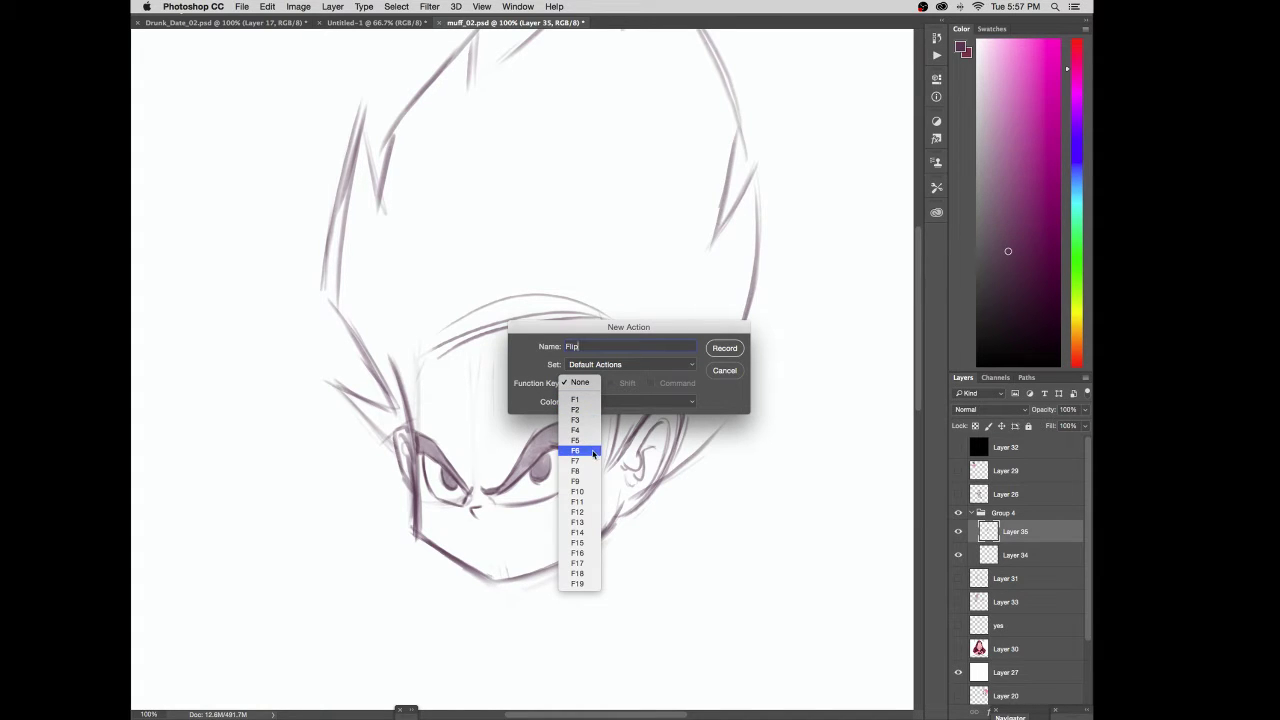
{"action": "left_click", "coordinate": [596, 400]}
{"action": "left_click", "coordinate": [610, 383]}
{"action": "left_click", "coordinate": [650, 383]}
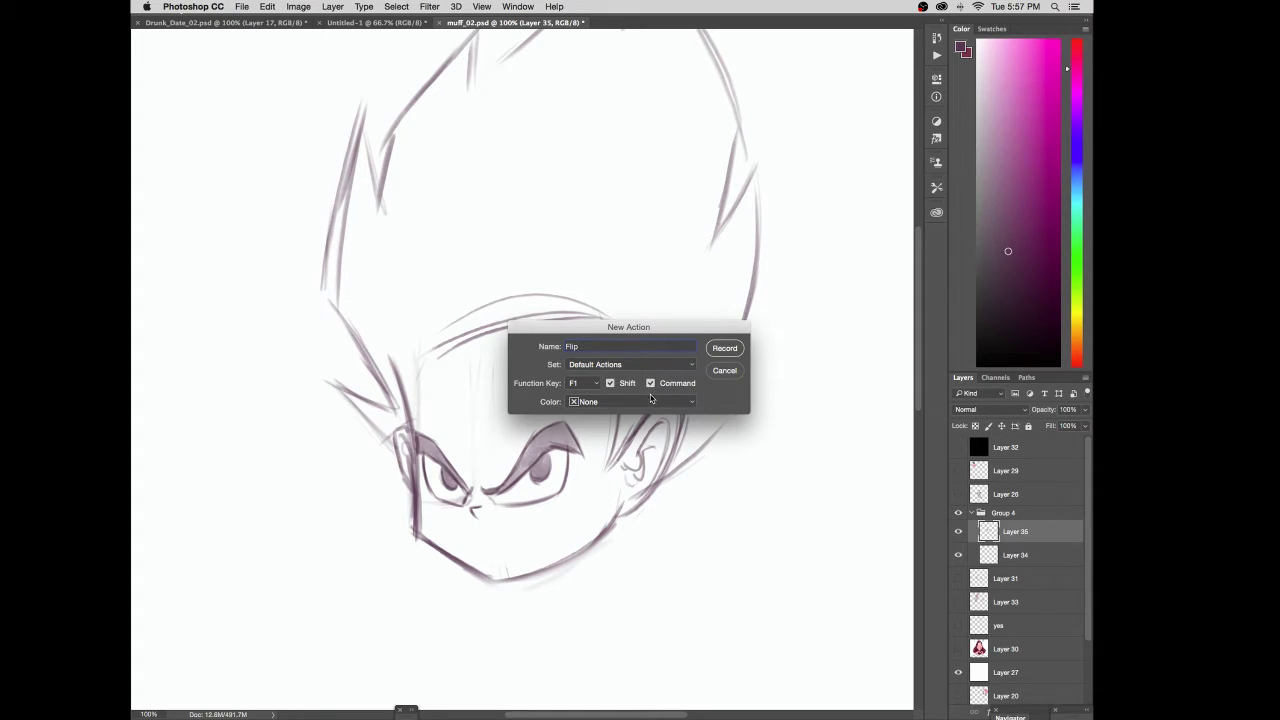
{"action": "left_click", "coordinate": [725, 349]}
Step: Record a horizontal canvas flip in the "Flip" action and stop the recording
{"action": "left_click", "coordinate": [298, 6]}
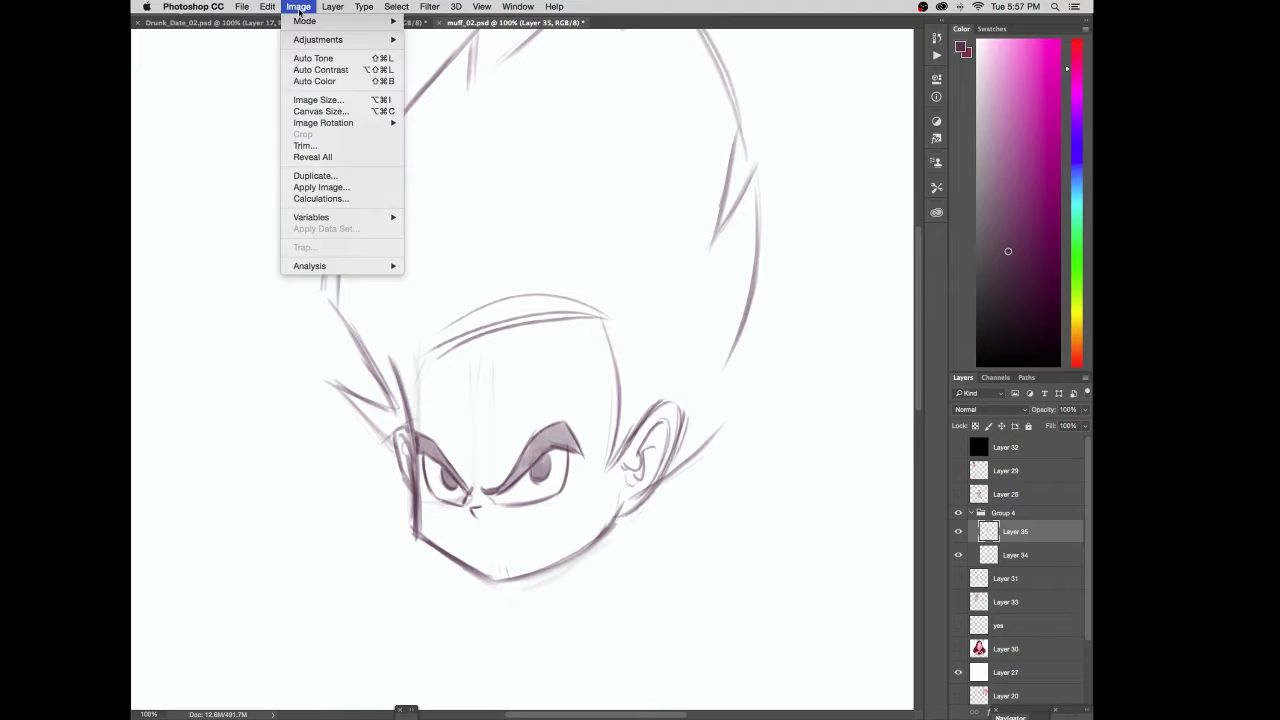
{"action": "mouse_move", "coordinate": [357, 126]}
{"action": "left_click", "coordinate": [476, 177]}
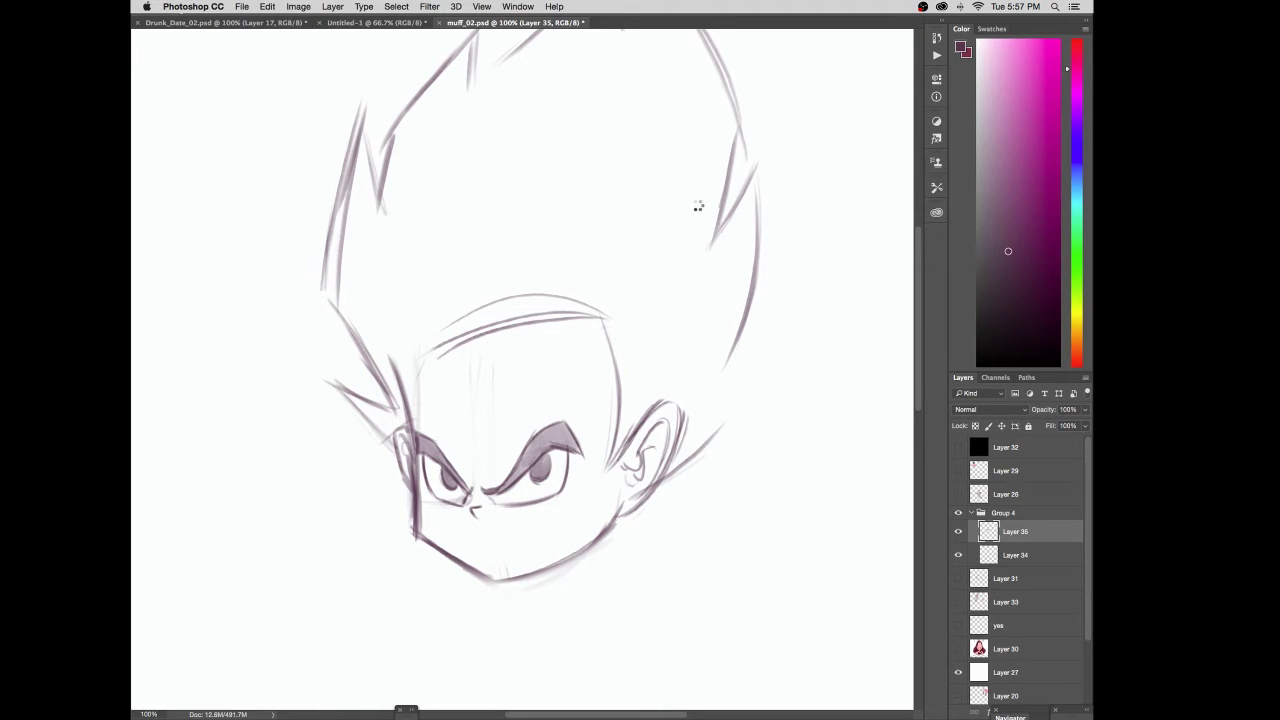
{"action": "left_click", "coordinate": [520, 7]}
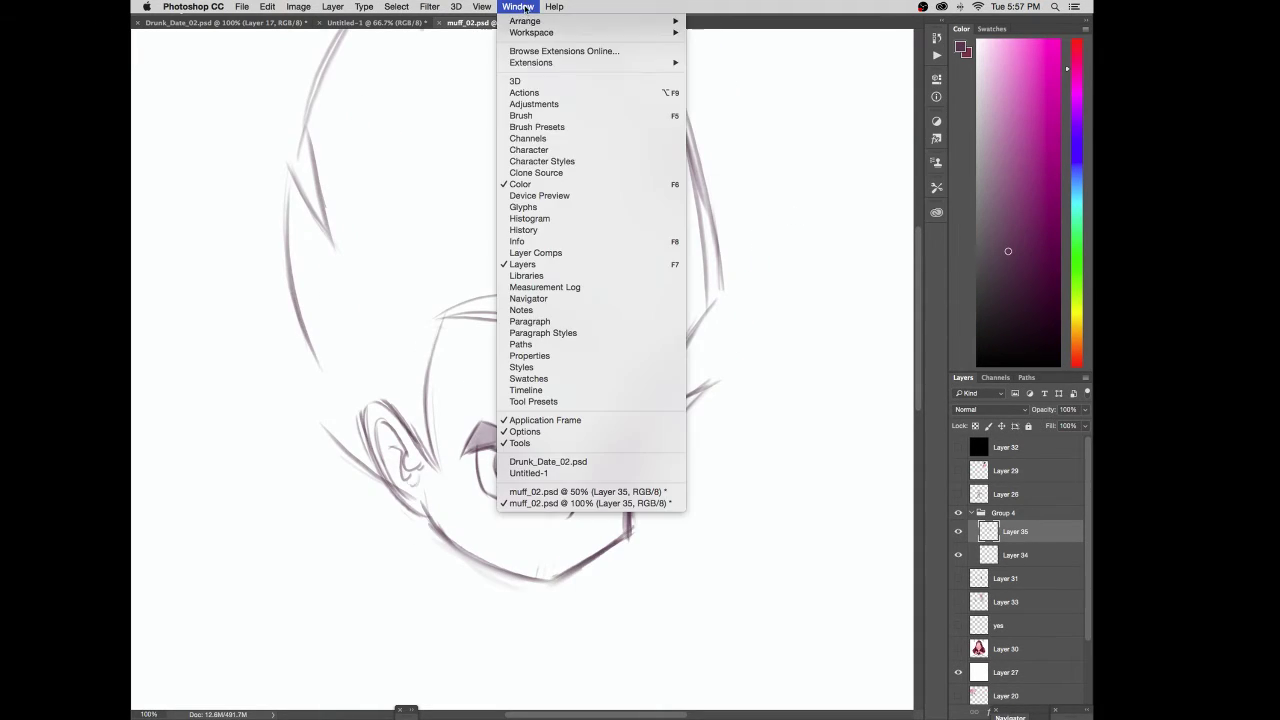
{"action": "left_click", "coordinate": [594, 93]}
{"action": "left_click", "coordinate": [813, 259]}
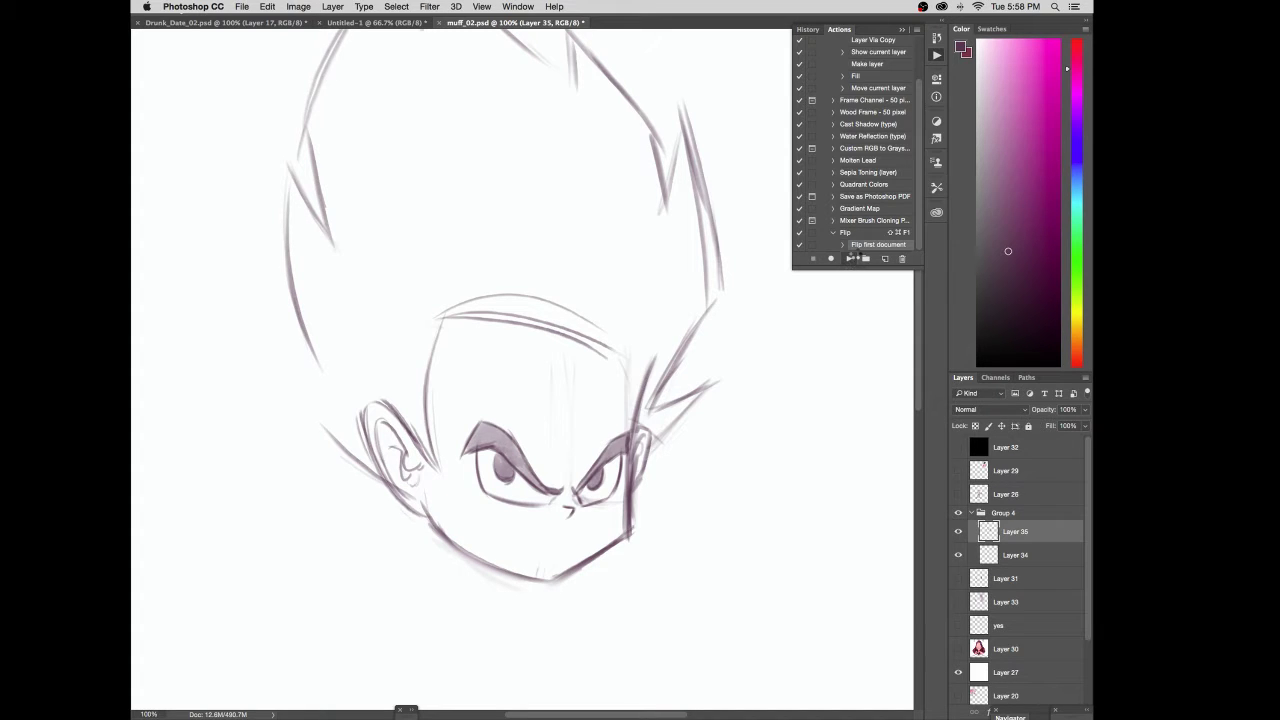
Step: Play the "Flip" action twice to check the drawing in both orientations, shortening the actions list in between
{"action": "left_click", "coordinate": [849, 259]}
{"action": "mouse_move", "coordinate": [887, 268]}
{"action": "left_mouse_down"}
{"action": "mouse_move", "coordinate": [900, 95]}
{"action": "mouse_move", "coordinate": [918, 52]}
{"action": "mouse_move", "coordinate": [916, 89]}
{"action": "left_mouse_up"}
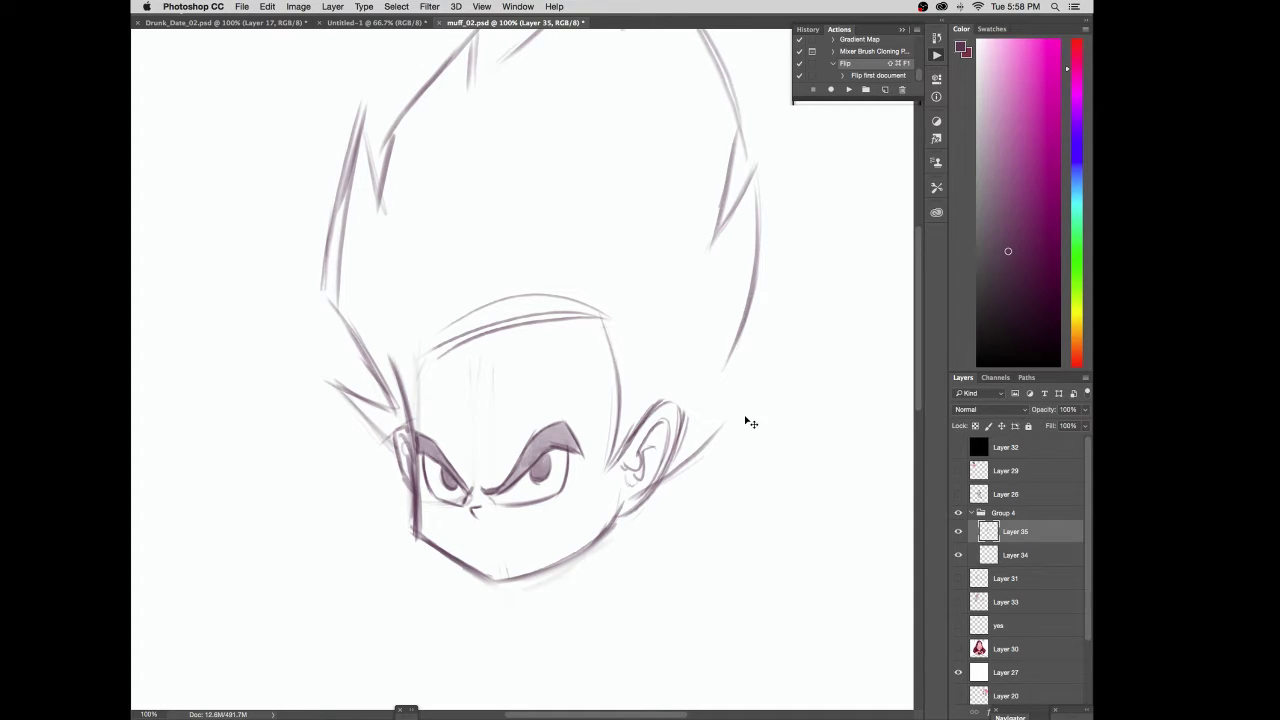
{"action": "left_click", "coordinate": [749, 478]}
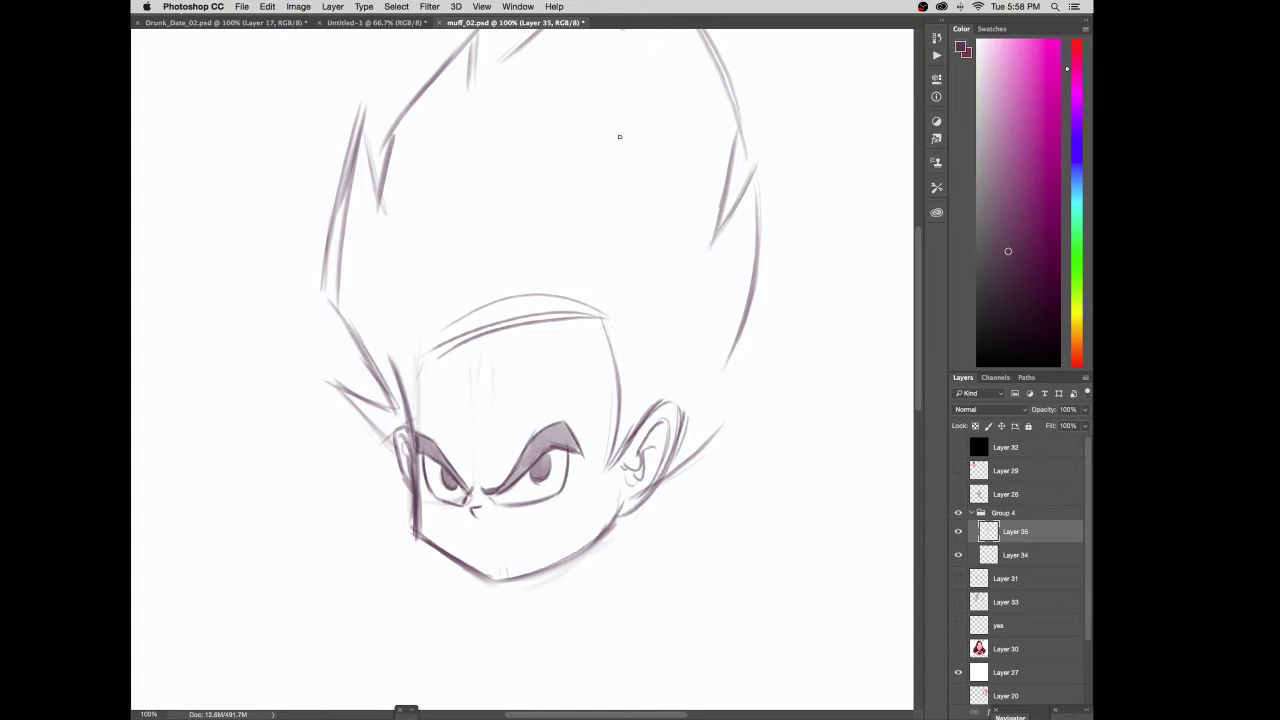
{"action": "left_click", "coordinate": [518, 6]}
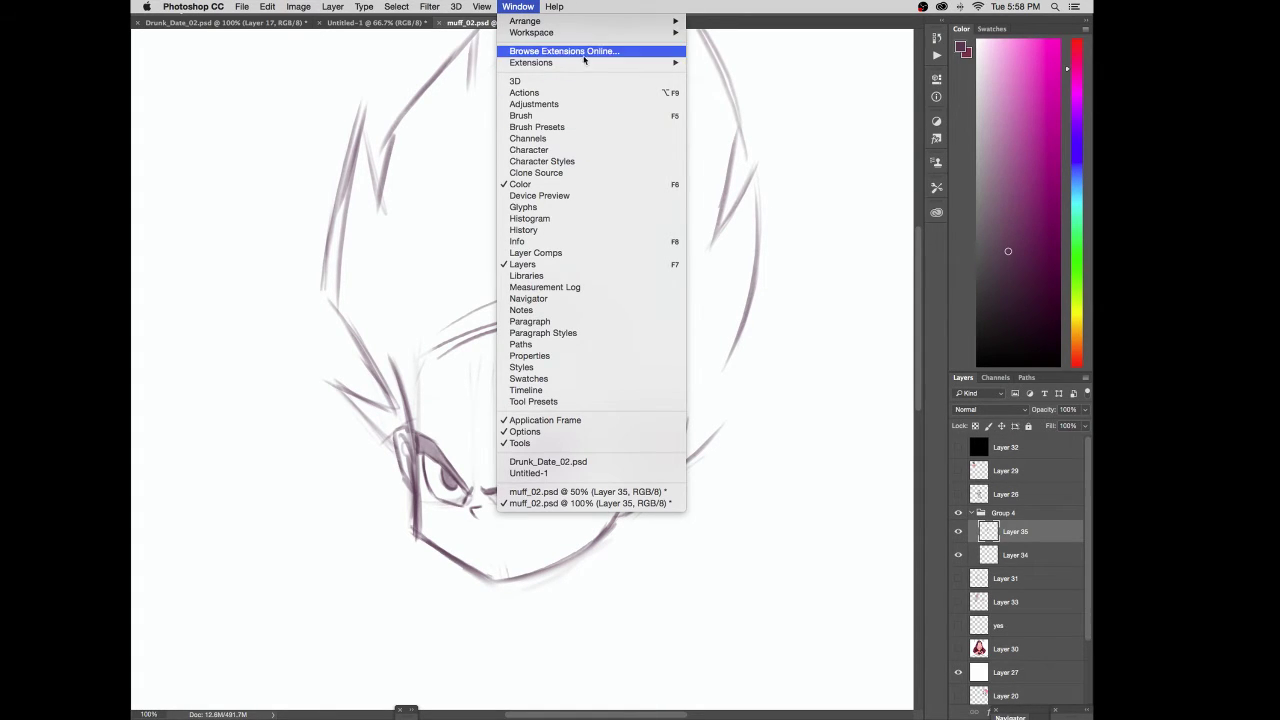
{"action": "left_click", "coordinate": [639, 93]}
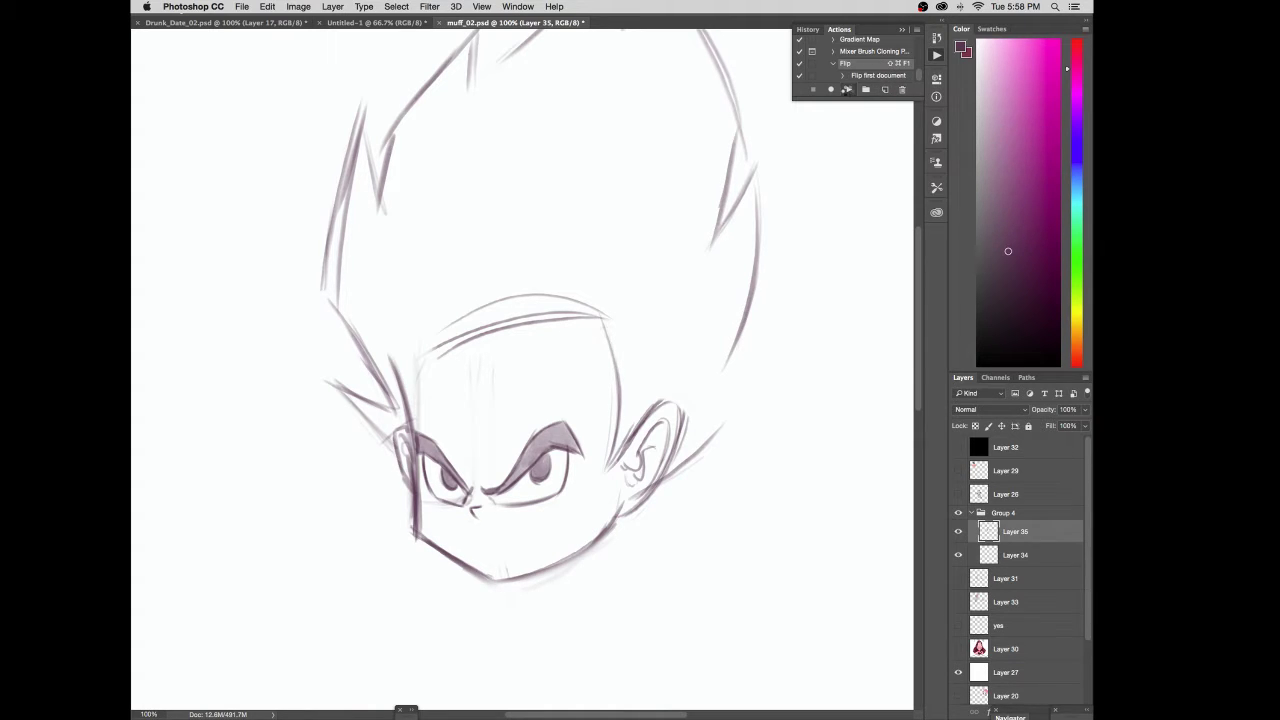
{"action": "left_click", "coordinate": [852, 89]}
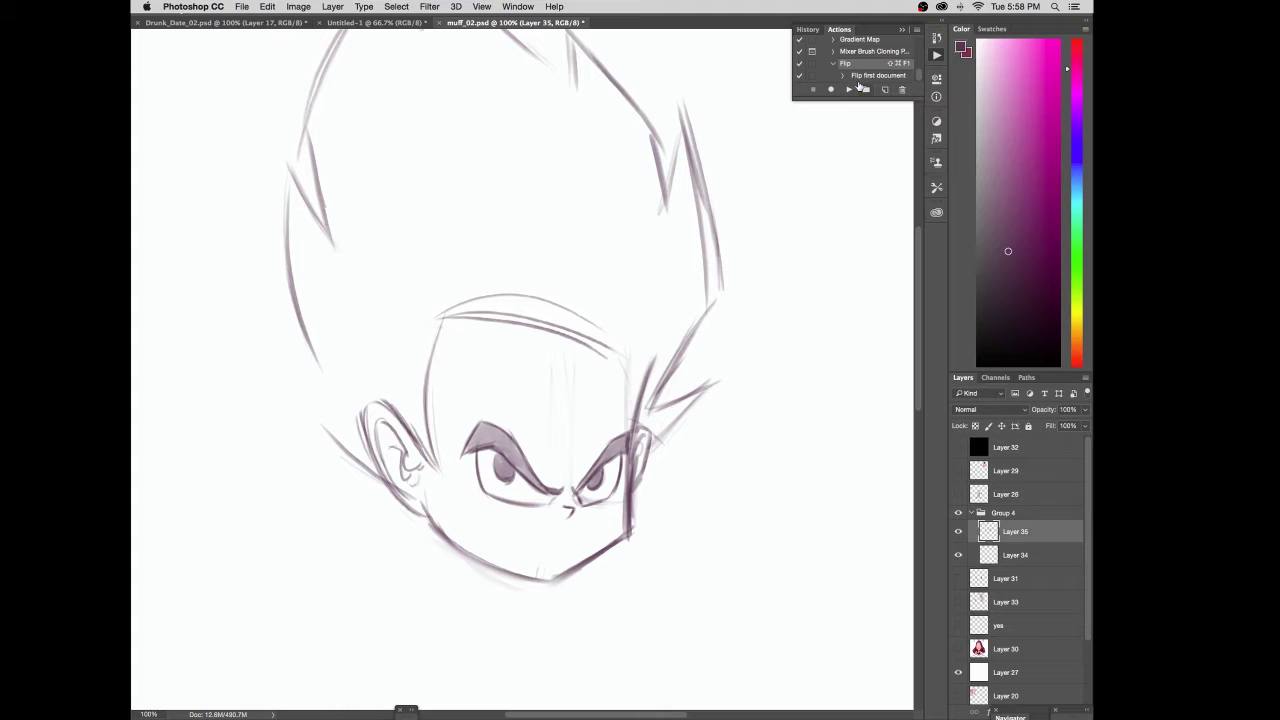
{"action": "left_click", "coordinate": [845, 160]}
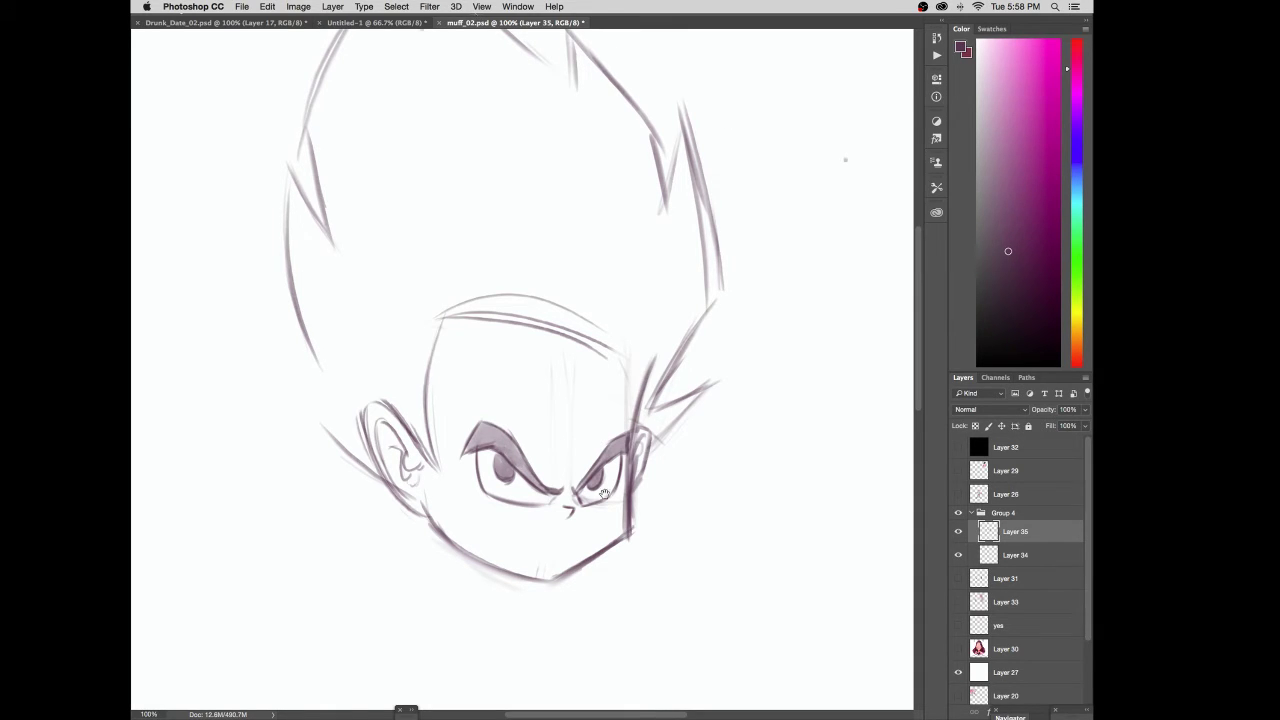
Step: Draw a short slanted mouth with a small mark below it, and redraw the jawline cleanly from the near ear around the chin
{"action": "left_click_drag", "start_coordinate": [605, 493], "coordinate": [625, 450]}
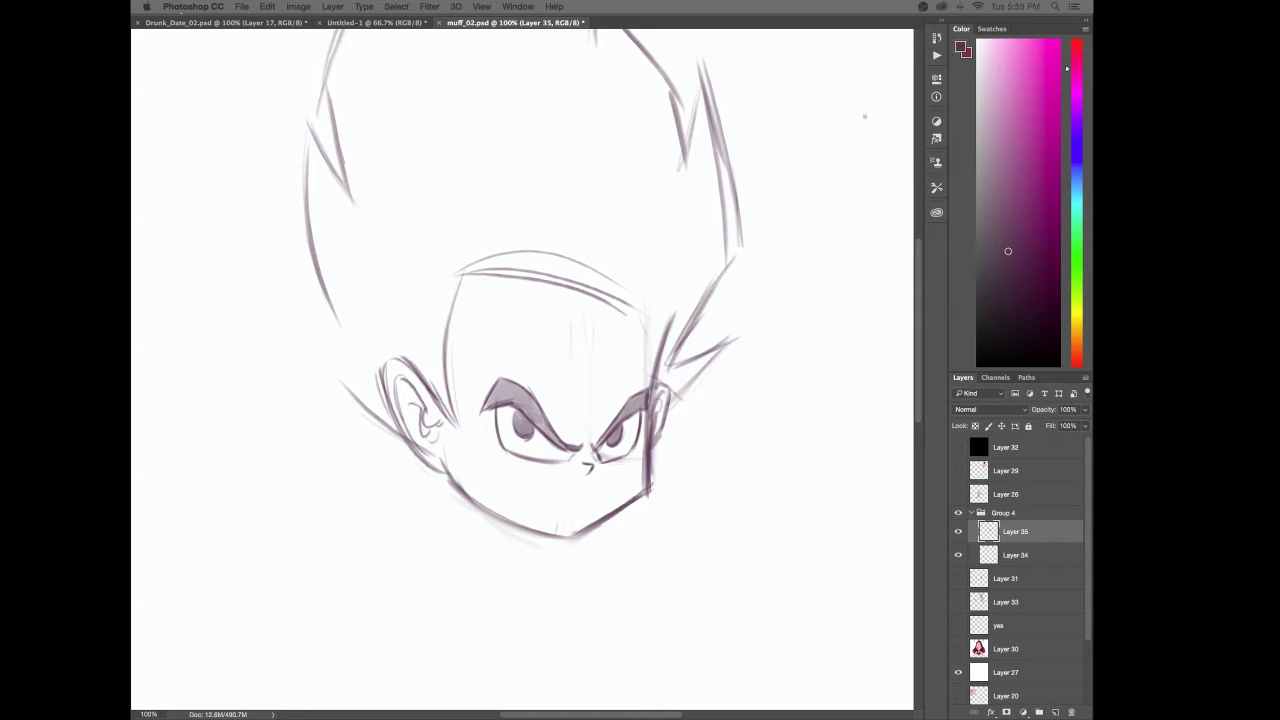
{"action": "left_click", "coordinate": [653, 484]}
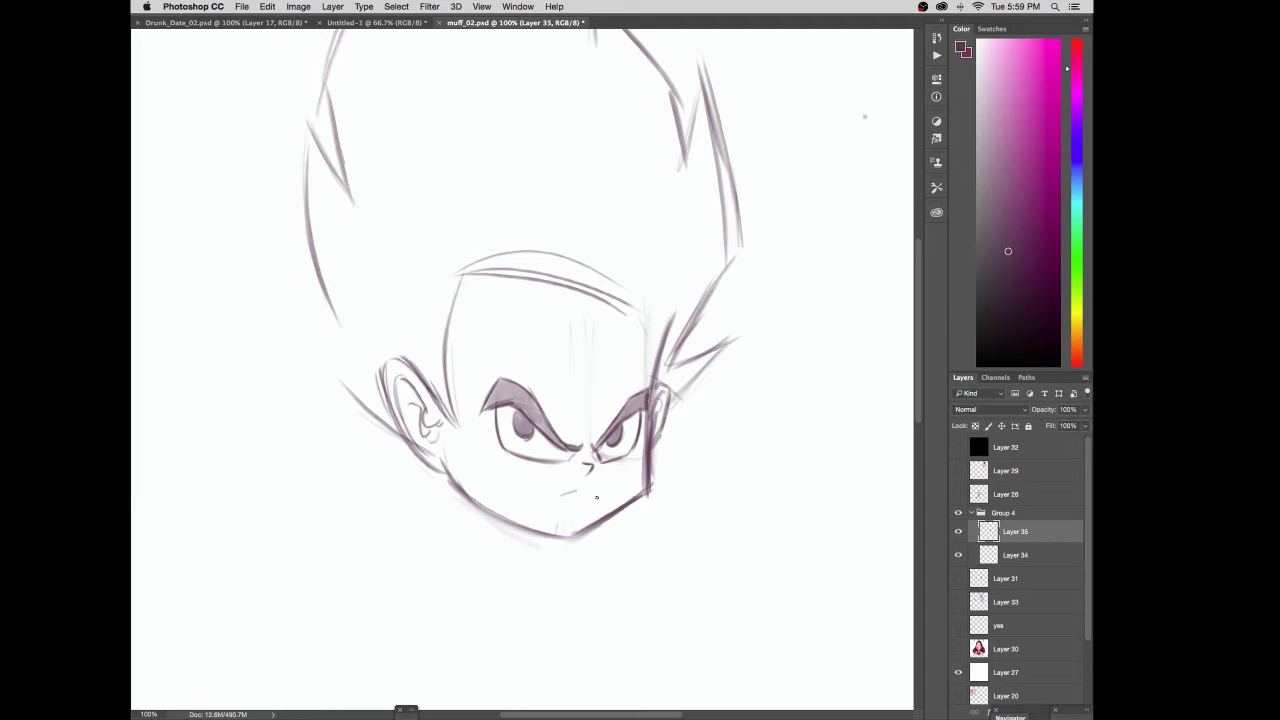
{"action": "mouse_move", "coordinate": [563, 495]}
{"action": "left_mouse_down"}
{"action": "mouse_move", "coordinate": [604, 487]}
{"action": "mouse_move", "coordinate": [584, 503]}
{"action": "left_mouse_up"}
{"action": "mouse_move", "coordinate": [577, 524]}
{"action": "left_mouse_down"}
{"action": "mouse_move", "coordinate": [614, 515]}
{"action": "mouse_move", "coordinate": [577, 530]}
{"action": "mouse_move", "coordinate": [514, 521]}
{"action": "mouse_move", "coordinate": [580, 530]}
{"action": "mouse_move", "coordinate": [457, 486]}
{"action": "left_mouse_up"}
{"action": "mouse_move", "coordinate": [550, 525]}
{"action": "left_mouse_down"}
{"action": "mouse_move", "coordinate": [450, 478]}
{"action": "mouse_move", "coordinate": [524, 517]}
{"action": "left_mouse_up"}
{"action": "mouse_move", "coordinate": [452, 478]}
{"action": "left_mouse_down"}
{"action": "mouse_move", "coordinate": [520, 522]}
{"action": "mouse_move", "coordinate": [608, 516]}
{"action": "mouse_move", "coordinate": [531, 531]}
{"action": "mouse_move", "coordinate": [437, 476]}
{"action": "left_mouse_up"}
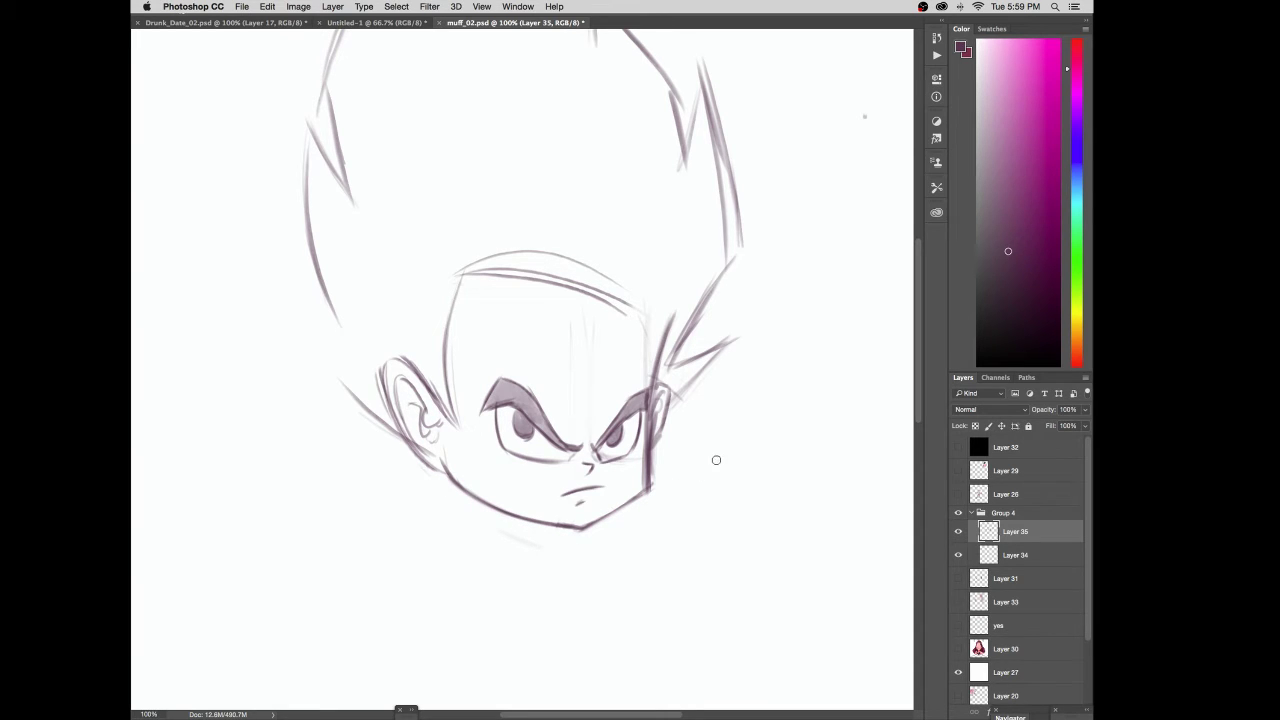
{"action": "left_click_drag", "start_coordinate": [581, 530], "coordinate": [654, 485]}
Step: Refine the far ear, add crease lines above the brows and under the eyes, and darken the pupils and near eyebrow
{"action": "left_click_drag", "start_coordinate": [650, 446], "coordinate": [670, 394]}
{"action": "left_click_drag", "start_coordinate": [545, 381], "coordinate": [567, 413]}
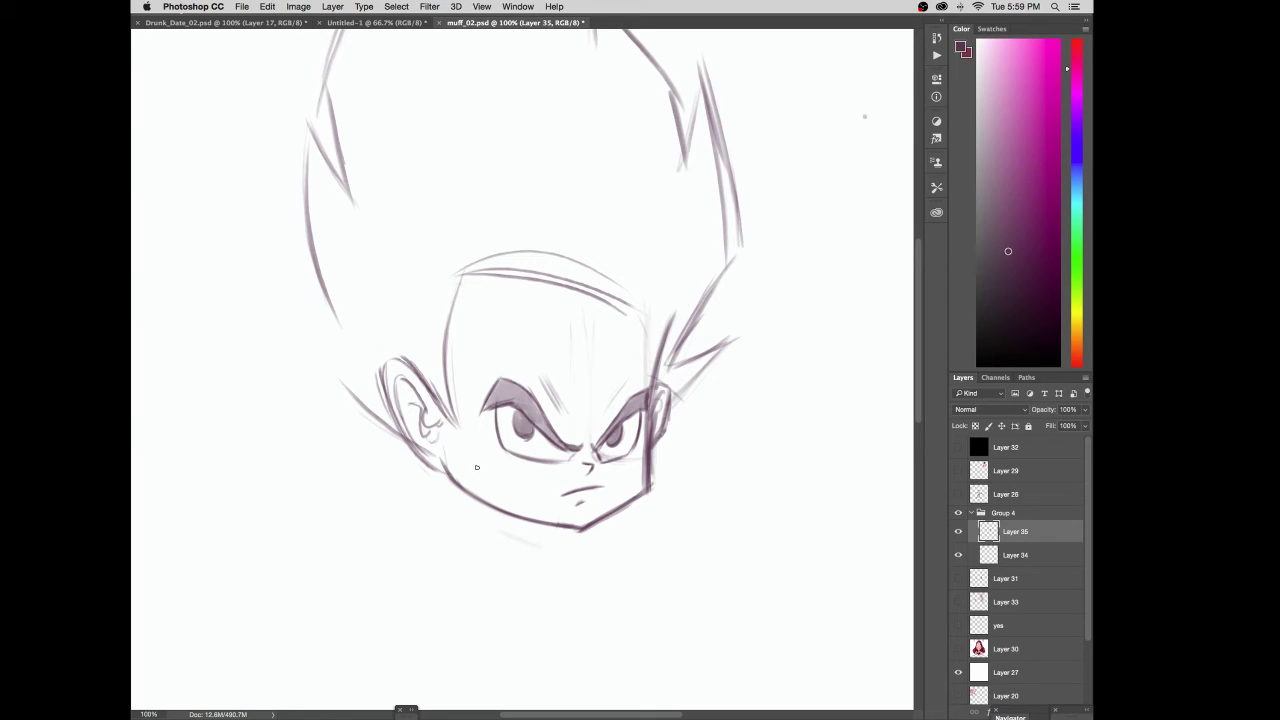
{"action": "mouse_move", "coordinate": [495, 463]}
{"action": "left_mouse_down"}
{"action": "mouse_move", "coordinate": [578, 488]}
{"action": "mouse_move", "coordinate": [493, 460]}
{"action": "mouse_move", "coordinate": [552, 475]}
{"action": "mouse_move", "coordinate": [501, 460]}
{"action": "mouse_move", "coordinate": [553, 475]}
{"action": "mouse_move", "coordinate": [652, 461]}
{"action": "left_mouse_up"}
{"action": "left_click_drag", "start_coordinate": [614, 431], "coordinate": [606, 450]}
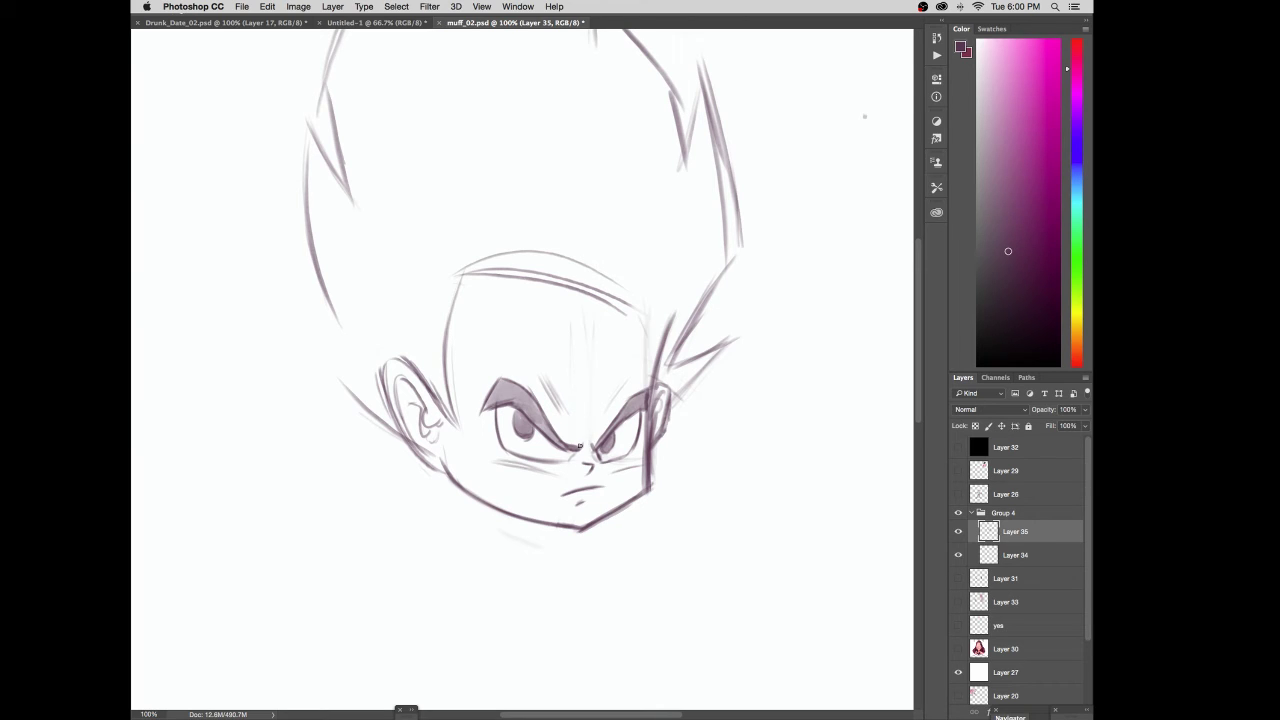
{"action": "mouse_move", "coordinate": [554, 439]}
{"action": "left_mouse_down"}
{"action": "mouse_move", "coordinate": [501, 380]}
{"action": "mouse_move", "coordinate": [485, 406]}
{"action": "left_mouse_up"}
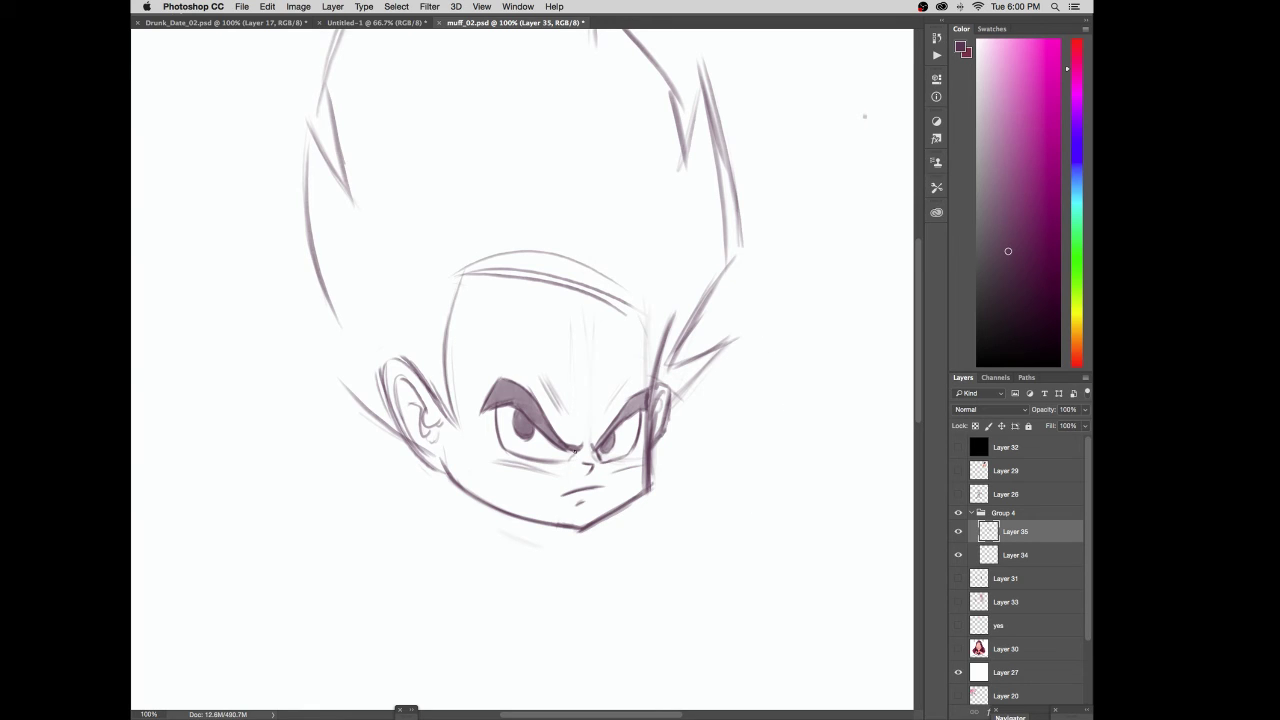
{"action": "left_click_drag", "start_coordinate": [574, 452], "coordinate": [566, 462]}
Step: Sketch pointed bangs hanging over the forehead and a sideburn running down in front of the near ear
{"action": "left_click_drag", "start_coordinate": [582, 290], "coordinate": [615, 354]}
{"action": "mouse_move", "coordinate": [580, 290]}
{"action": "left_mouse_down"}
{"action": "mouse_move", "coordinate": [625, 386]}
{"action": "mouse_move", "coordinate": [608, 306]}
{"action": "mouse_move", "coordinate": [619, 364]}
{"action": "left_mouse_up"}
{"action": "mouse_move", "coordinate": [600, 275]}
{"action": "left_mouse_down"}
{"action": "mouse_move", "coordinate": [624, 380]}
{"action": "mouse_move", "coordinate": [618, 343]}
{"action": "mouse_move", "coordinate": [628, 311]}
{"action": "mouse_move", "coordinate": [638, 318]}
{"action": "left_mouse_up"}
{"action": "mouse_move", "coordinate": [605, 293]}
{"action": "left_mouse_down"}
{"action": "mouse_move", "coordinate": [636, 319]}
{"action": "mouse_move", "coordinate": [656, 384]}
{"action": "left_mouse_up"}
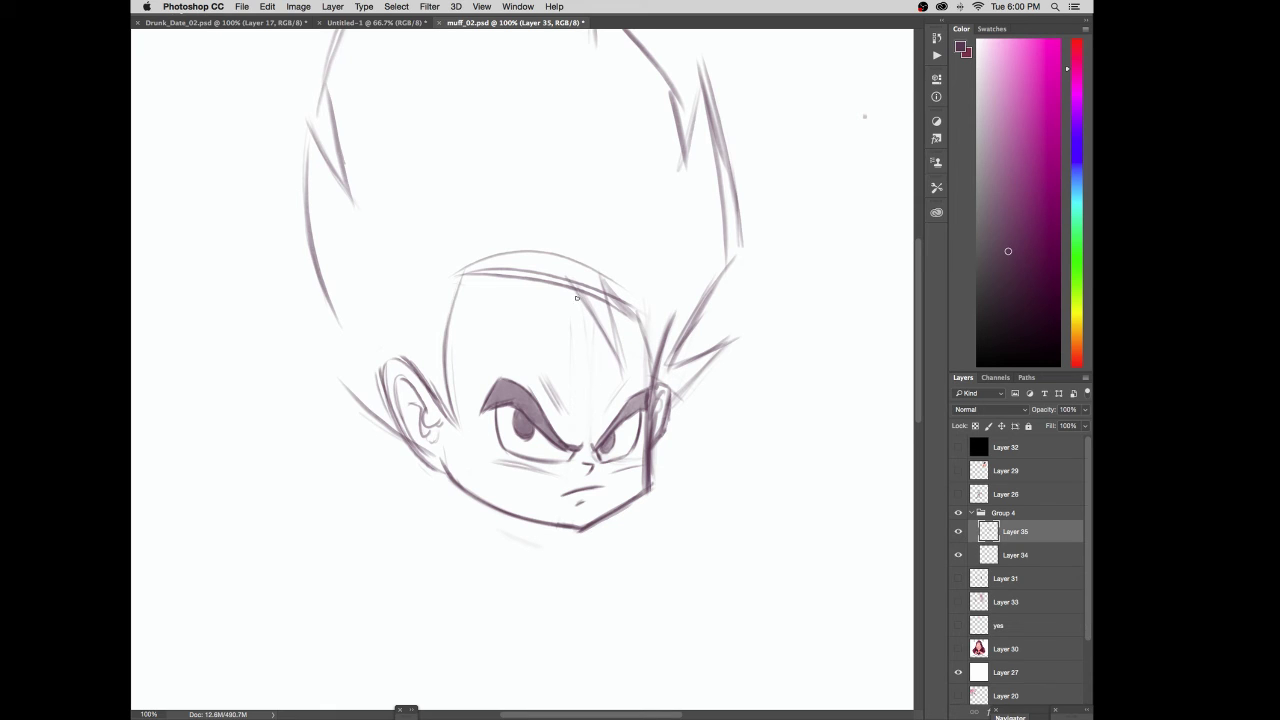
{"action": "mouse_move", "coordinate": [468, 277]}
{"action": "left_mouse_down"}
{"action": "mouse_move", "coordinate": [526, 308]}
{"action": "mouse_move", "coordinate": [565, 357]}
{"action": "mouse_move", "coordinate": [531, 264]}
{"action": "mouse_move", "coordinate": [568, 361]}
{"action": "left_mouse_up"}
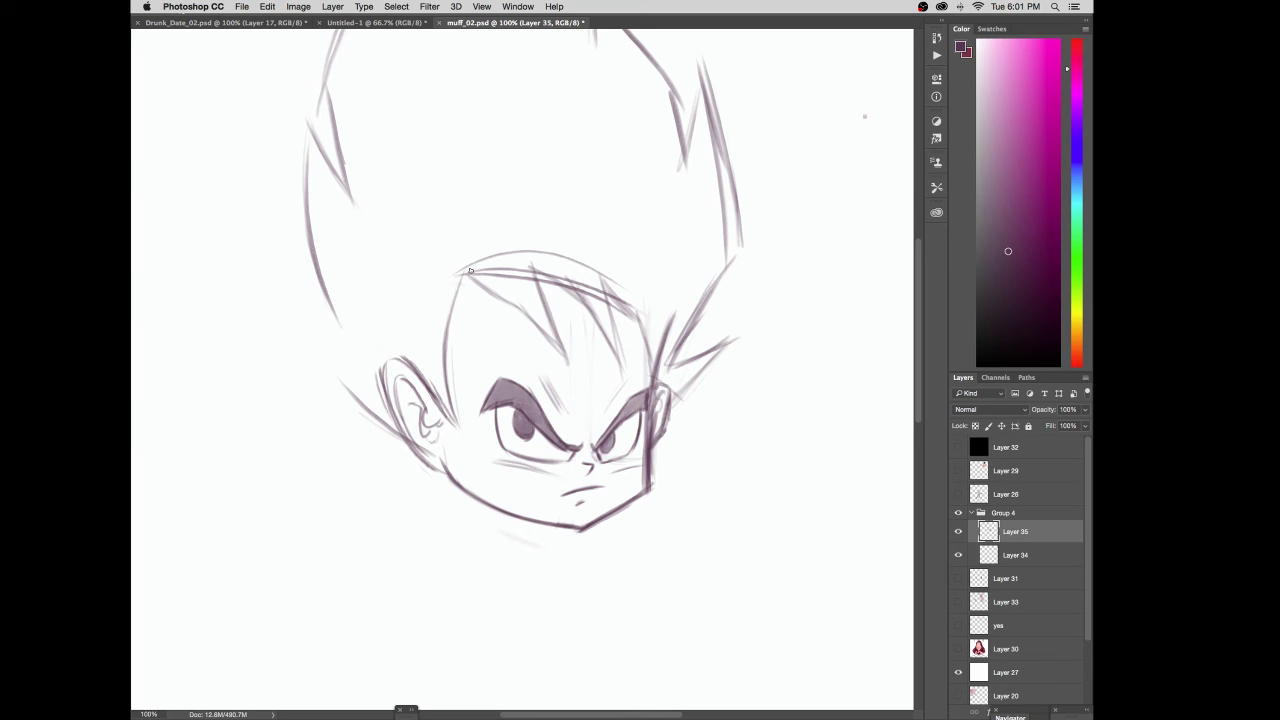
{"action": "mouse_move", "coordinate": [469, 270]}
{"action": "left_mouse_down"}
{"action": "mouse_move", "coordinate": [446, 352]}
{"action": "mouse_move", "coordinate": [468, 422]}
{"action": "left_mouse_up"}
Step: Erase the curved hairline guides above the bangs and firm up the bangs' outline toward the far temple
{"action": "key", "text": "e"}
{"action": "mouse_move", "coordinate": [523, 269]}
{"action": "left_mouse_down"}
{"action": "mouse_move", "coordinate": [456, 260]}
{"action": "mouse_move", "coordinate": [544, 257]}
{"action": "mouse_move", "coordinate": [593, 296]}
{"action": "mouse_move", "coordinate": [586, 271]}
{"action": "mouse_move", "coordinate": [599, 267]}
{"action": "mouse_move", "coordinate": [631, 304]}
{"action": "mouse_move", "coordinate": [578, 240]}
{"action": "mouse_move", "coordinate": [546, 260]}
{"action": "mouse_move", "coordinate": [549, 279]}
{"action": "mouse_move", "coordinate": [538, 271]}
{"action": "mouse_move", "coordinate": [552, 283]}
{"action": "mouse_move", "coordinate": [524, 208]}
{"action": "left_mouse_up"}
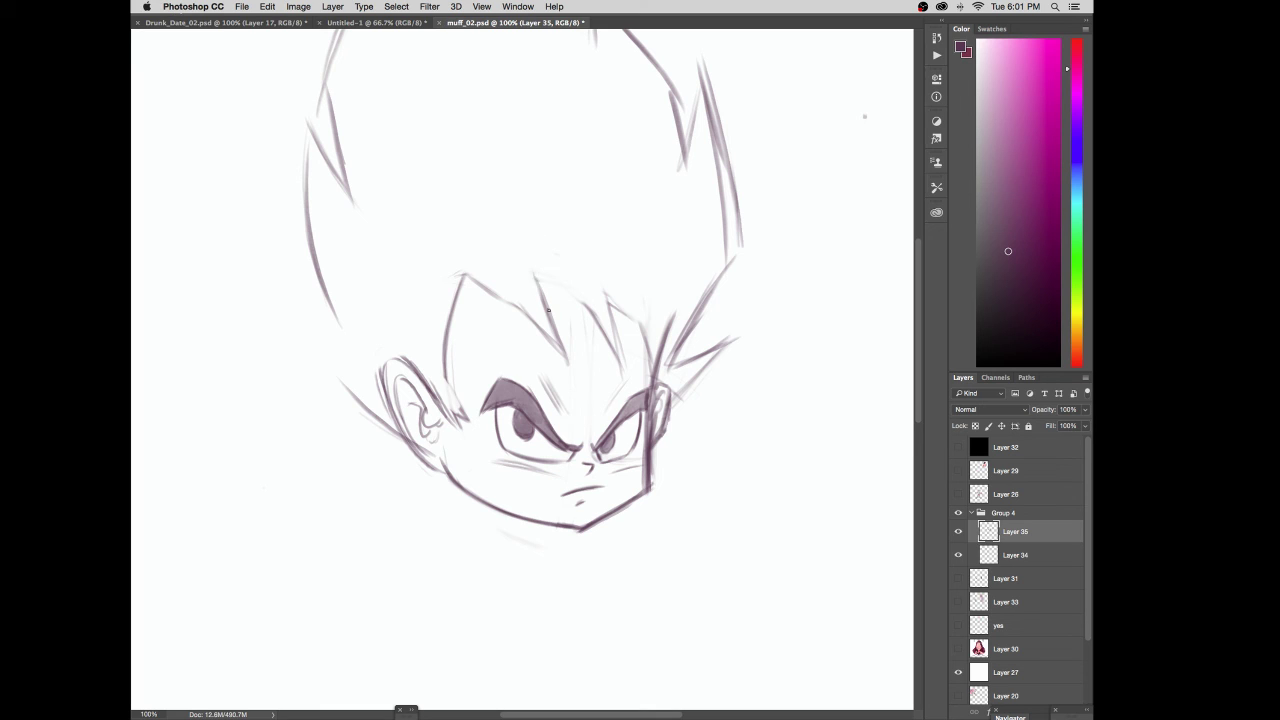
{"action": "mouse_move", "coordinate": [535, 275]}
{"action": "left_mouse_down"}
{"action": "mouse_move", "coordinate": [640, 329]}
{"action": "mouse_move", "coordinate": [655, 385]}
{"action": "left_mouse_up"}
{"action": "left_click_drag", "start_coordinate": [658, 340], "coordinate": [654, 474]}
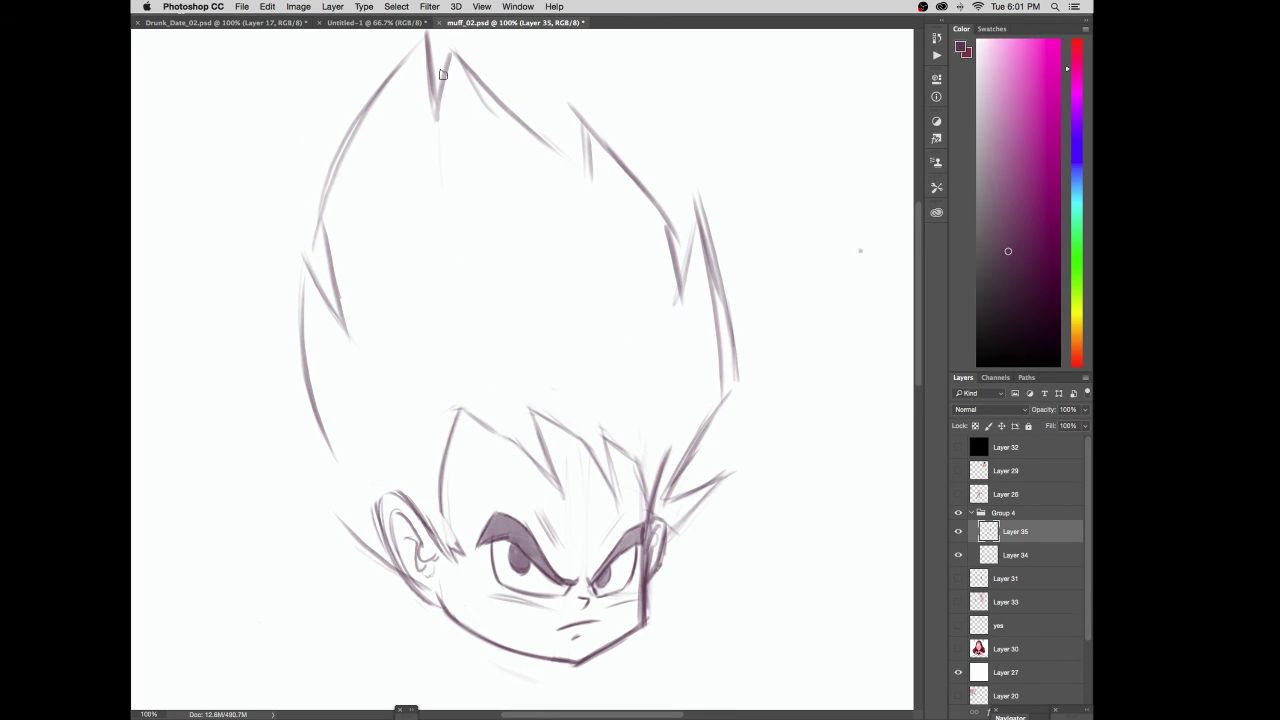
Step: Extend the strand lines from the upper hair notches and redraw the hair's outer spikes darker on the near-ear side
{"action": "left_click_drag", "start_coordinate": [438, 100], "coordinate": [445, 205]}
{"action": "mouse_move", "coordinate": [585, 132]}
{"action": "left_mouse_down"}
{"action": "mouse_move", "coordinate": [596, 218]}
{"action": "mouse_move", "coordinate": [596, 190]}
{"action": "left_mouse_up"}
{"action": "mouse_move", "coordinate": [333, 280]}
{"action": "left_mouse_down"}
{"action": "mouse_move", "coordinate": [315, 210]}
{"action": "mouse_move", "coordinate": [332, 286]}
{"action": "left_mouse_up"}
{"action": "left_click_drag", "start_coordinate": [324, 260], "coordinate": [313, 202]}
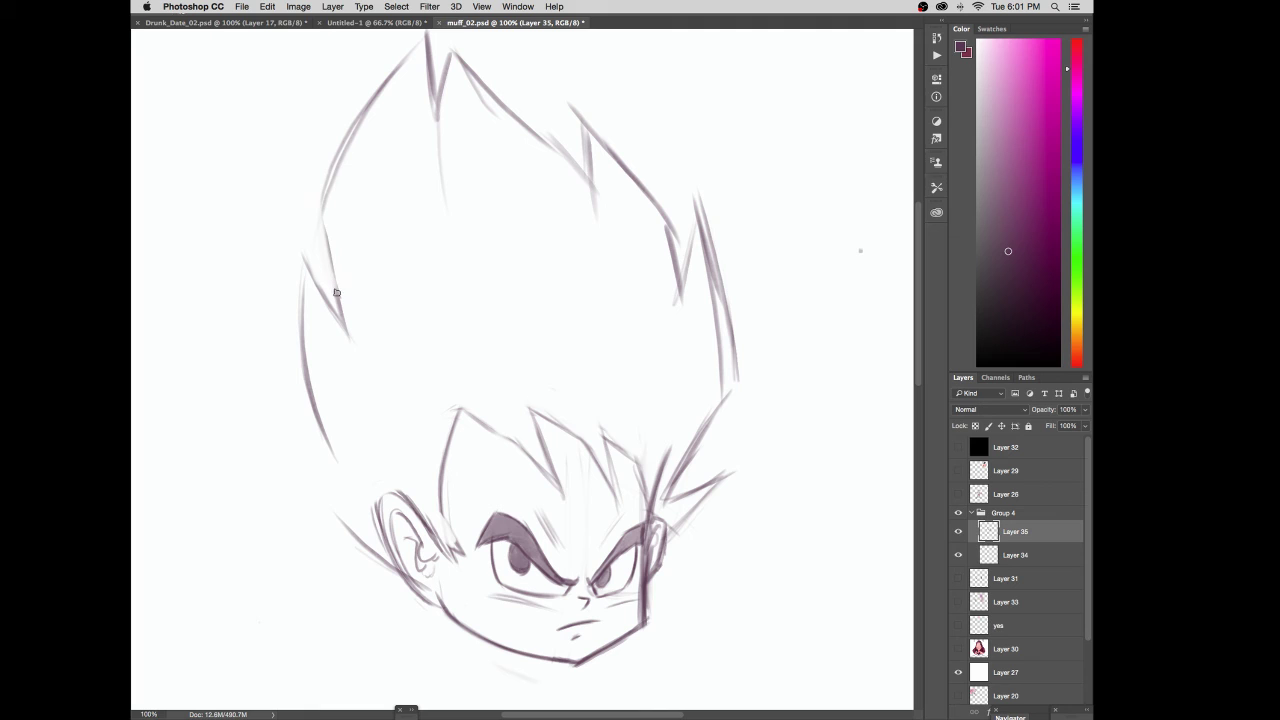
{"action": "left_click_drag", "start_coordinate": [339, 298], "coordinate": [323, 218]}
{"action": "left_click_drag", "start_coordinate": [337, 294], "coordinate": [321, 202]}
{"action": "mouse_move", "coordinate": [321, 202]}
{"action": "left_mouse_down"}
{"action": "mouse_move", "coordinate": [331, 267]}
{"action": "mouse_move", "coordinate": [341, 149]}
{"action": "mouse_move", "coordinate": [362, 118]}
{"action": "left_mouse_up"}
{"action": "left_click_drag", "start_coordinate": [307, 260], "coordinate": [348, 337]}
{"action": "left_click_drag", "start_coordinate": [301, 260], "coordinate": [300, 340]}
{"action": "left_click_drag", "start_coordinate": [305, 388], "coordinate": [352, 454]}
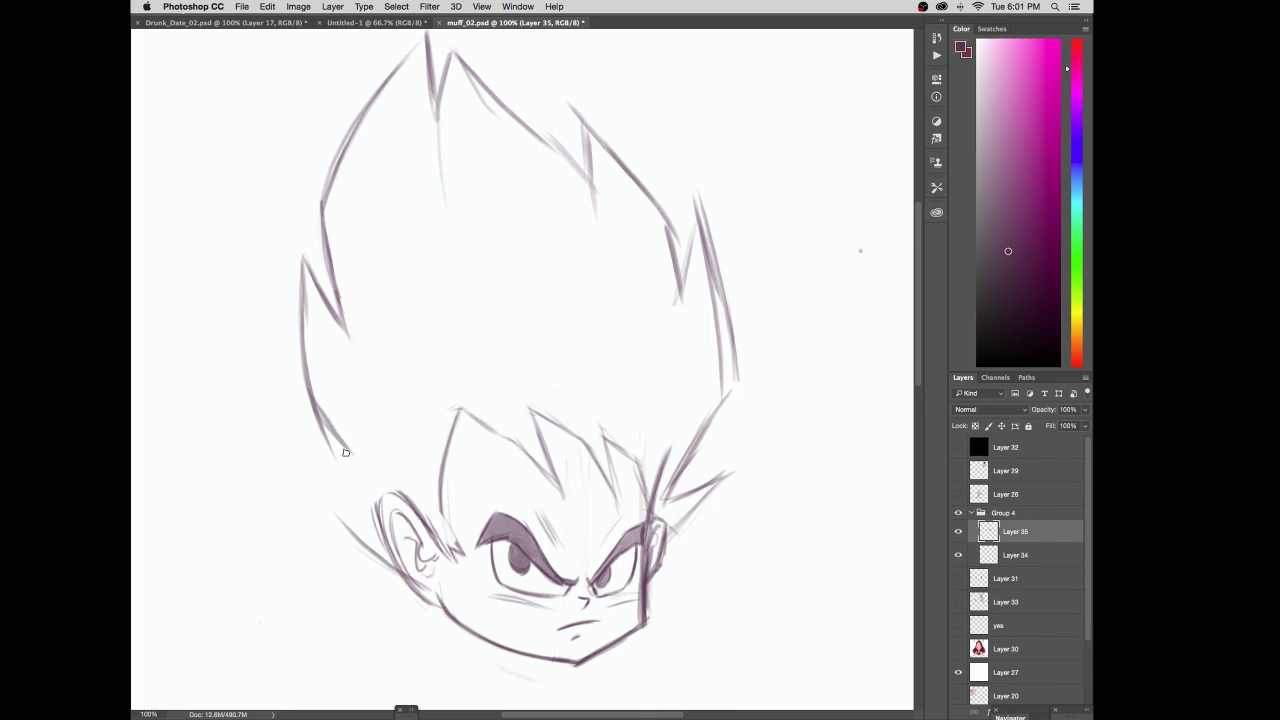